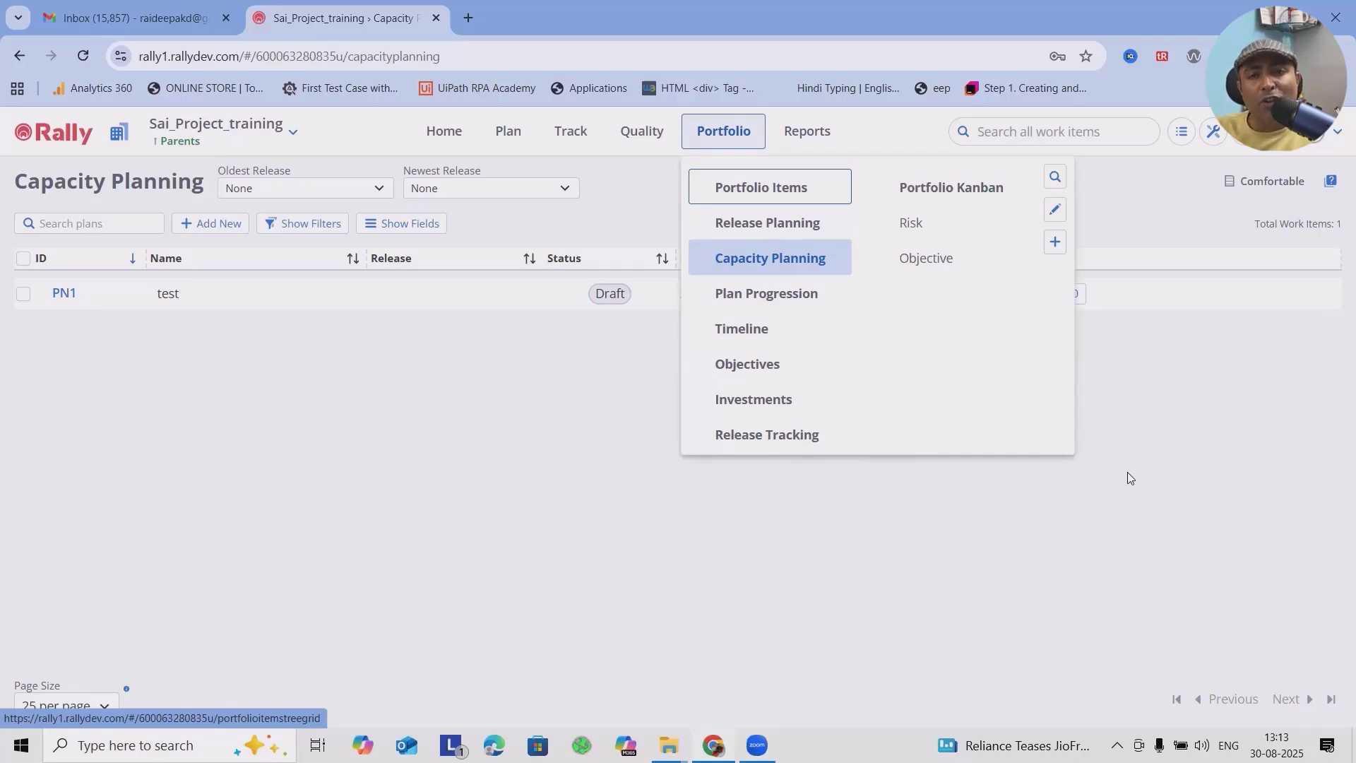
# Step: Open the portfolio's Capacity Planning page and look through the available oldest-release options without choosing one
pyautogui.click(743, 258)
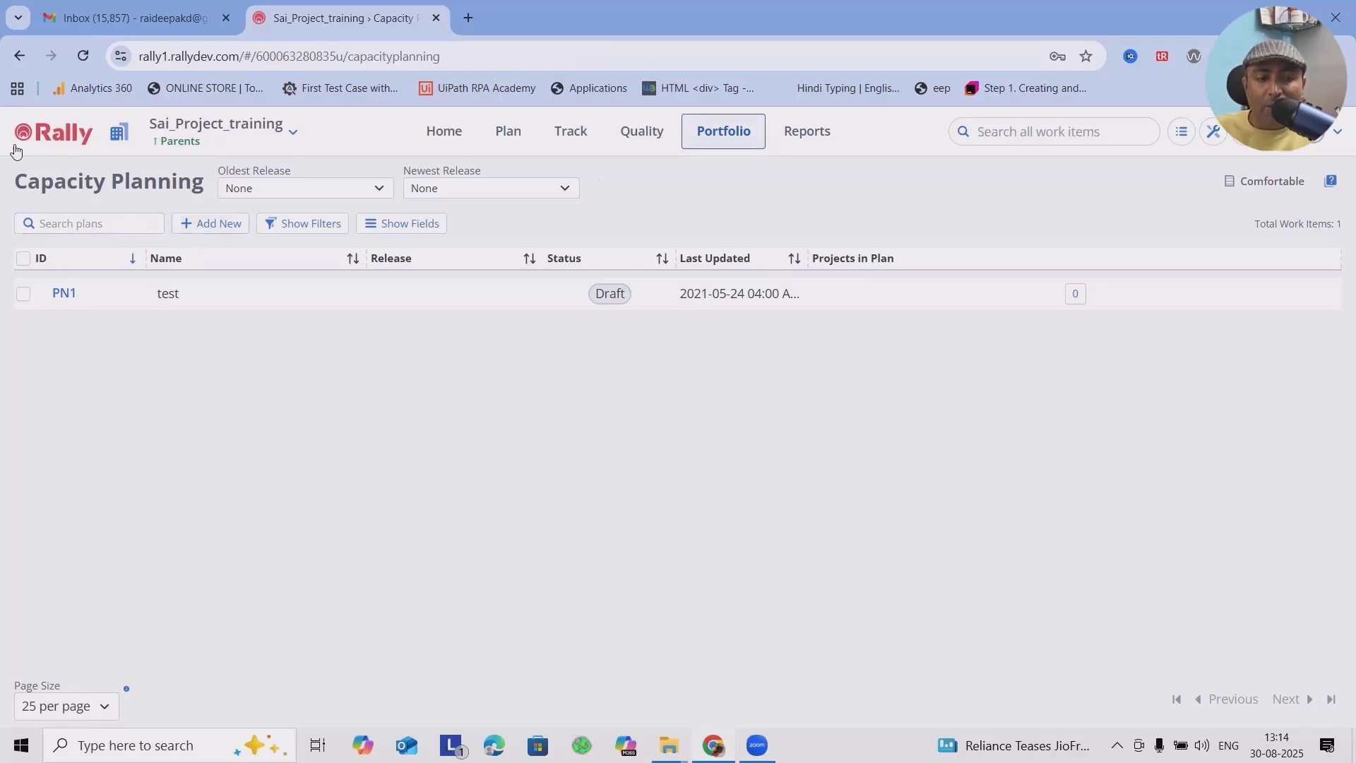
pyautogui.click(379, 189)
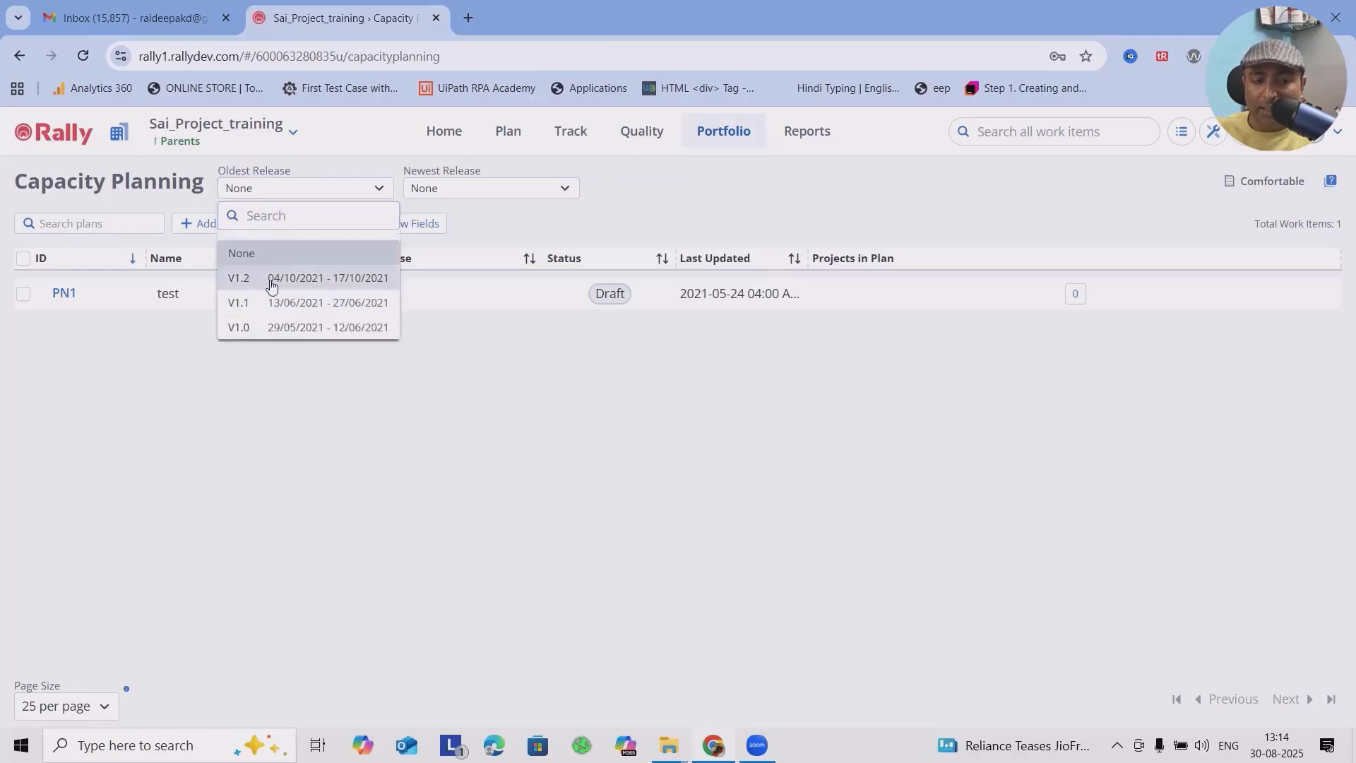
pyautogui.click(548, 436)
# Step: Start a new capacity plan and name it "Demo CP Plan"
pyautogui.click(215, 230)
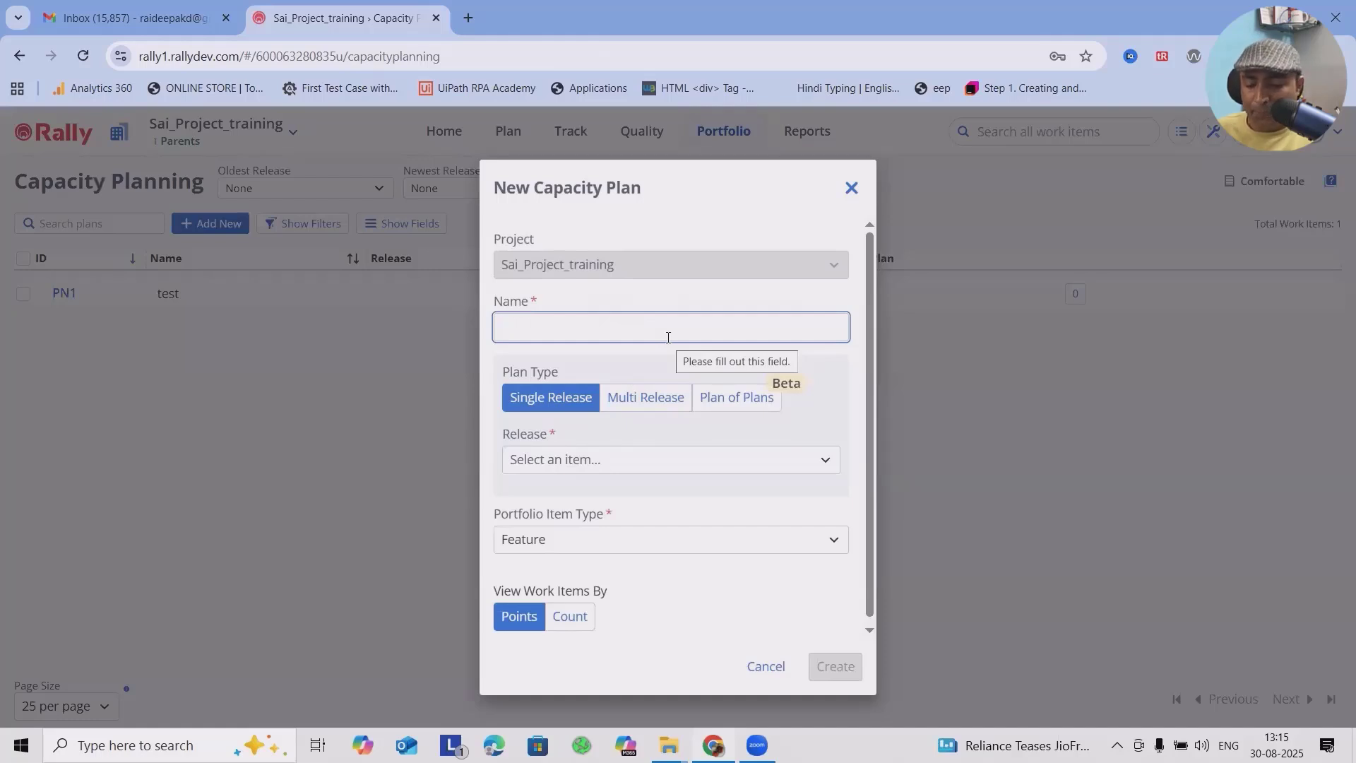
pyautogui.write('Demo ')
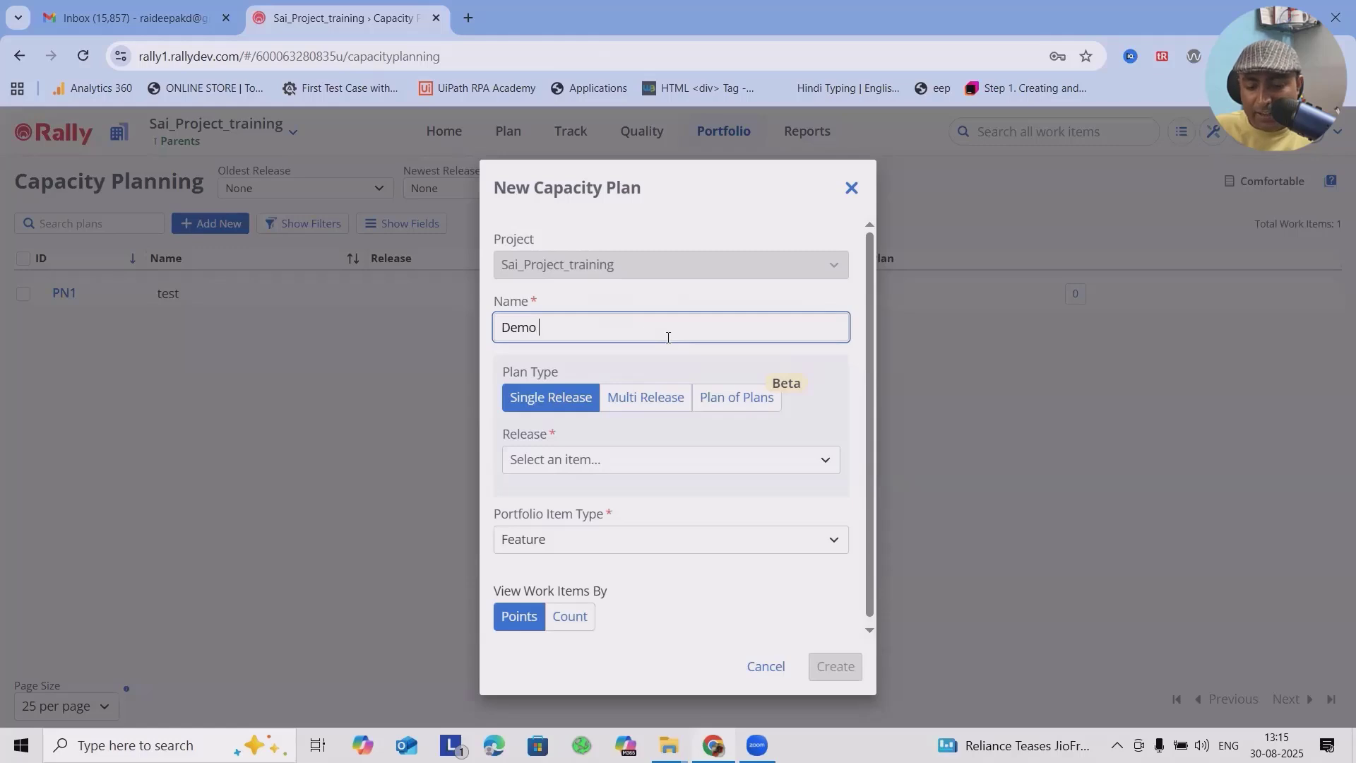
pyautogui.write('CP')
pyautogui.press('BackSpace')
pyautogui.write('CP ')
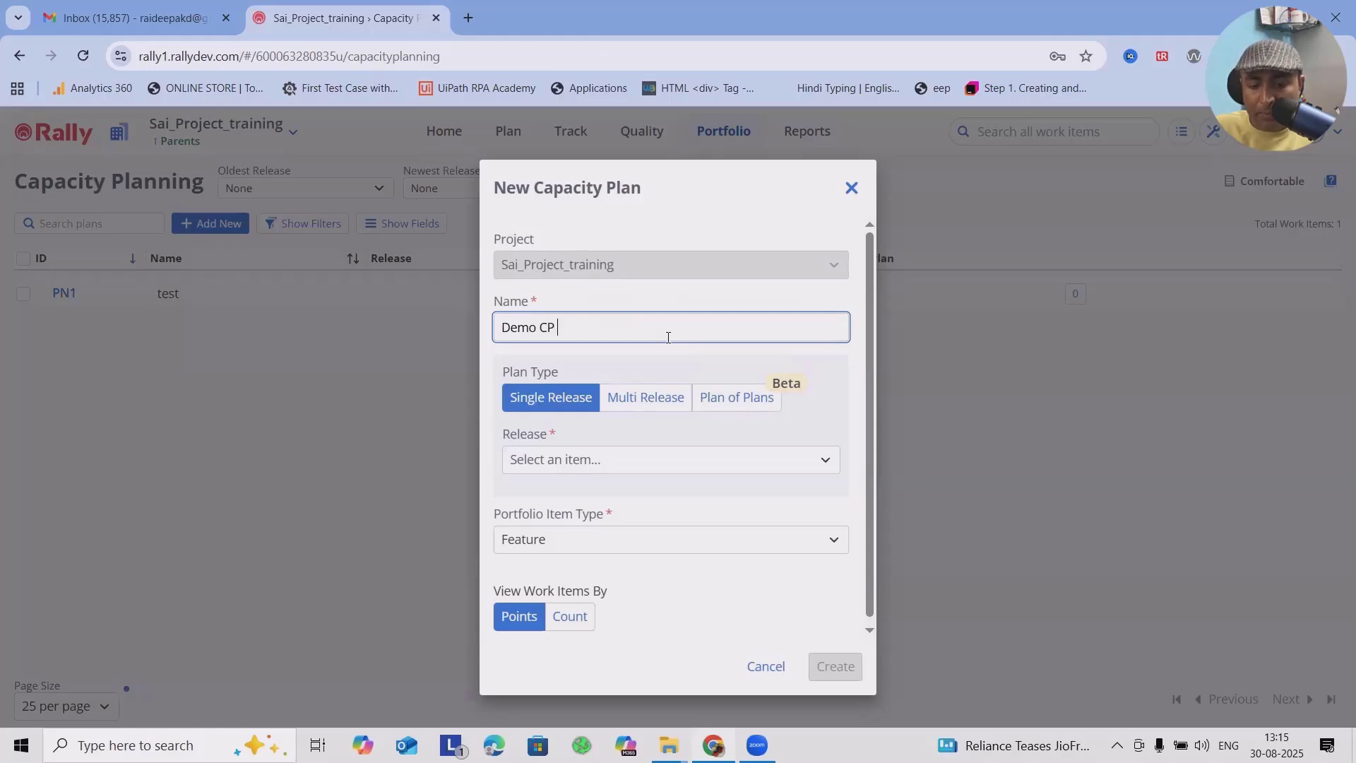
pyautogui.write('Plan')
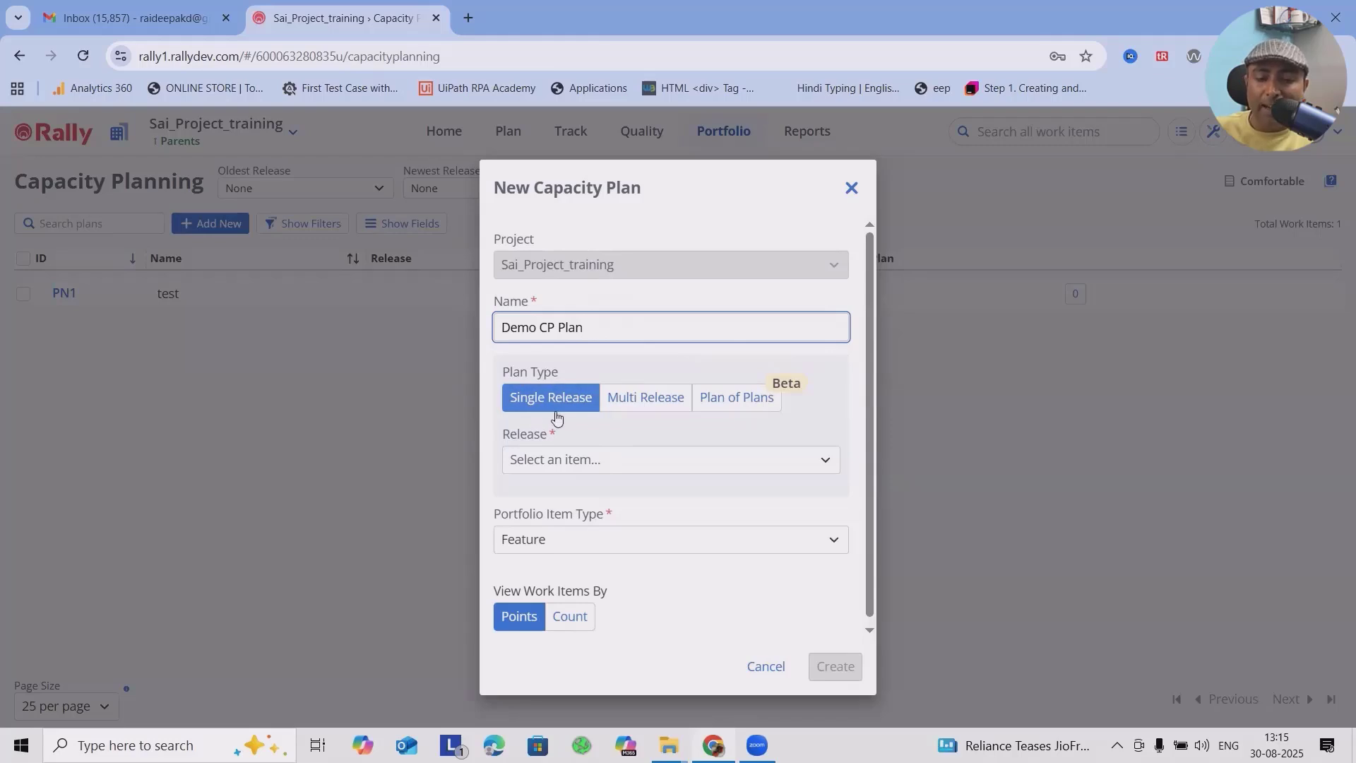
# Step: Make the new plan a Multi Release plan with start release V1.0 and end release V1.2
pyautogui.click(639, 400)
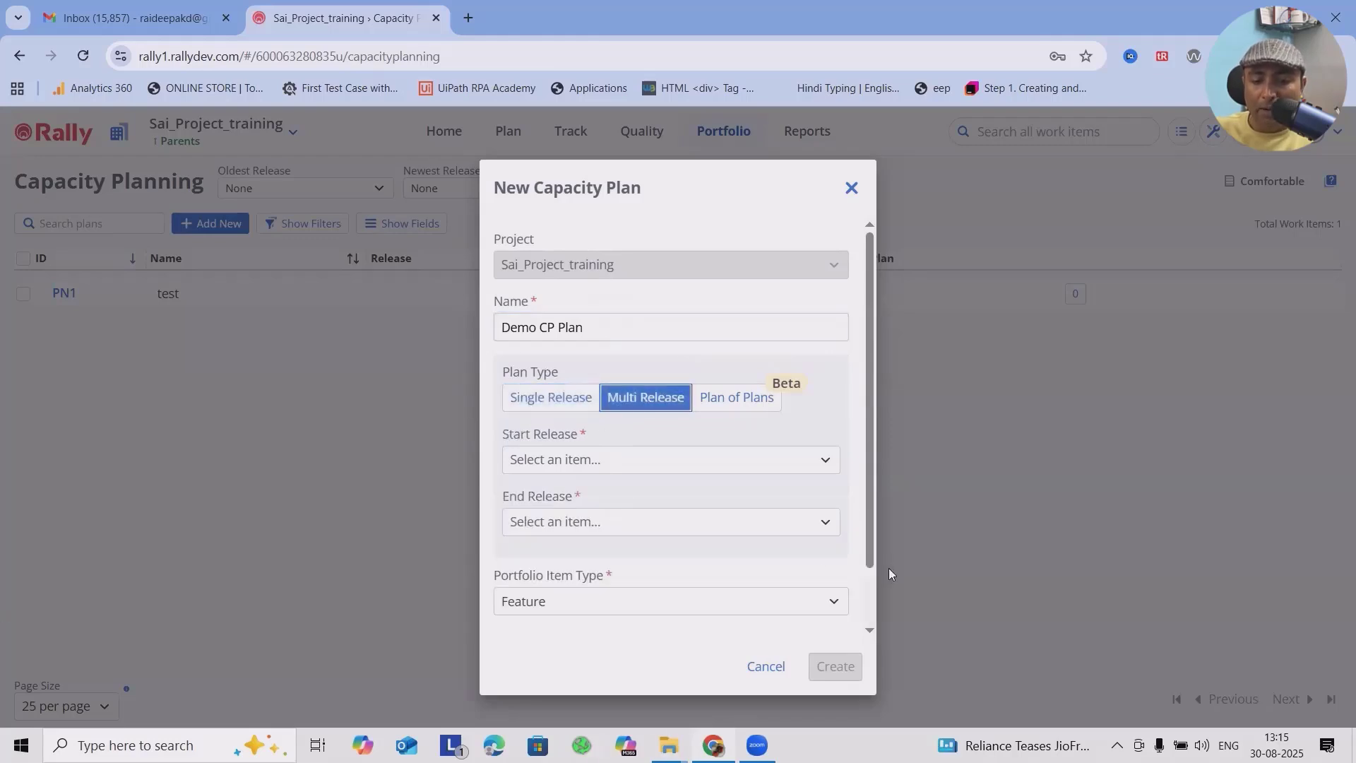
pyautogui.click(734, 472)
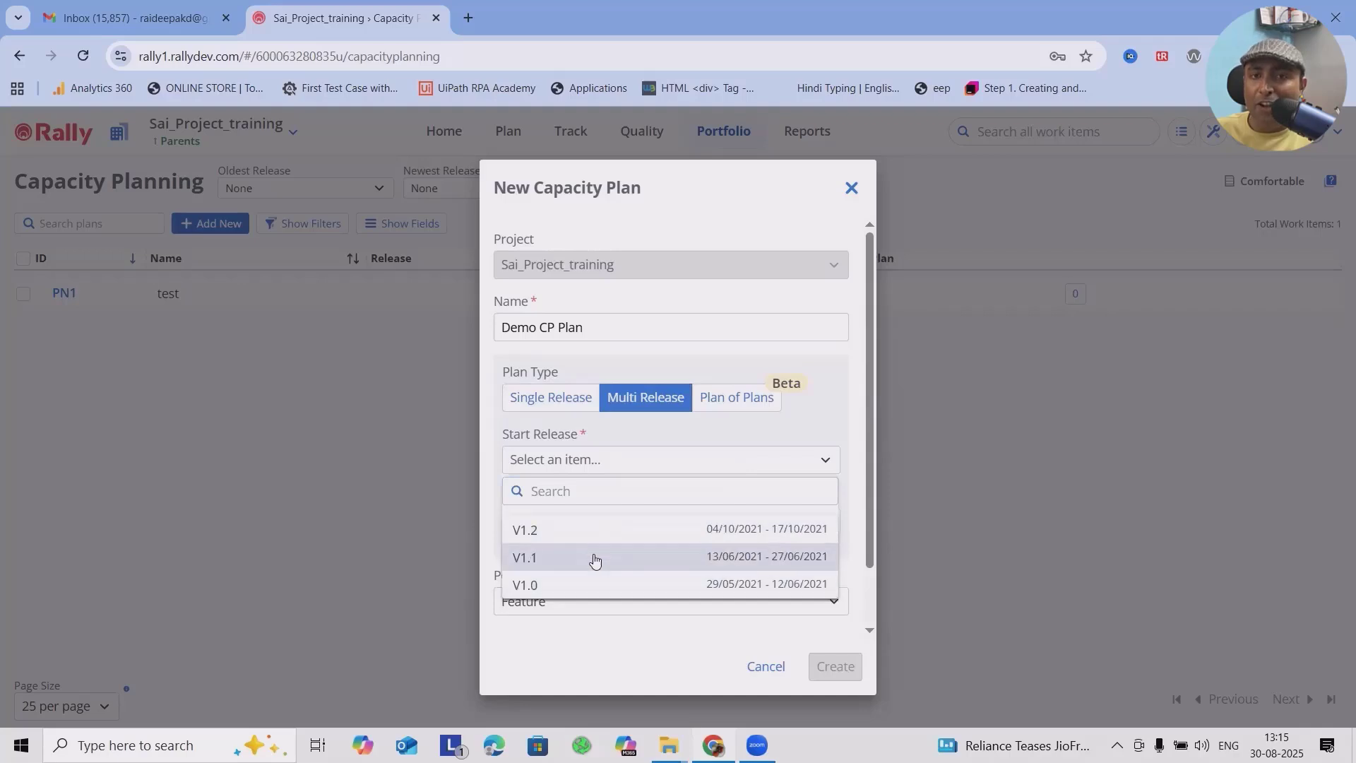
pyautogui.click(599, 538)
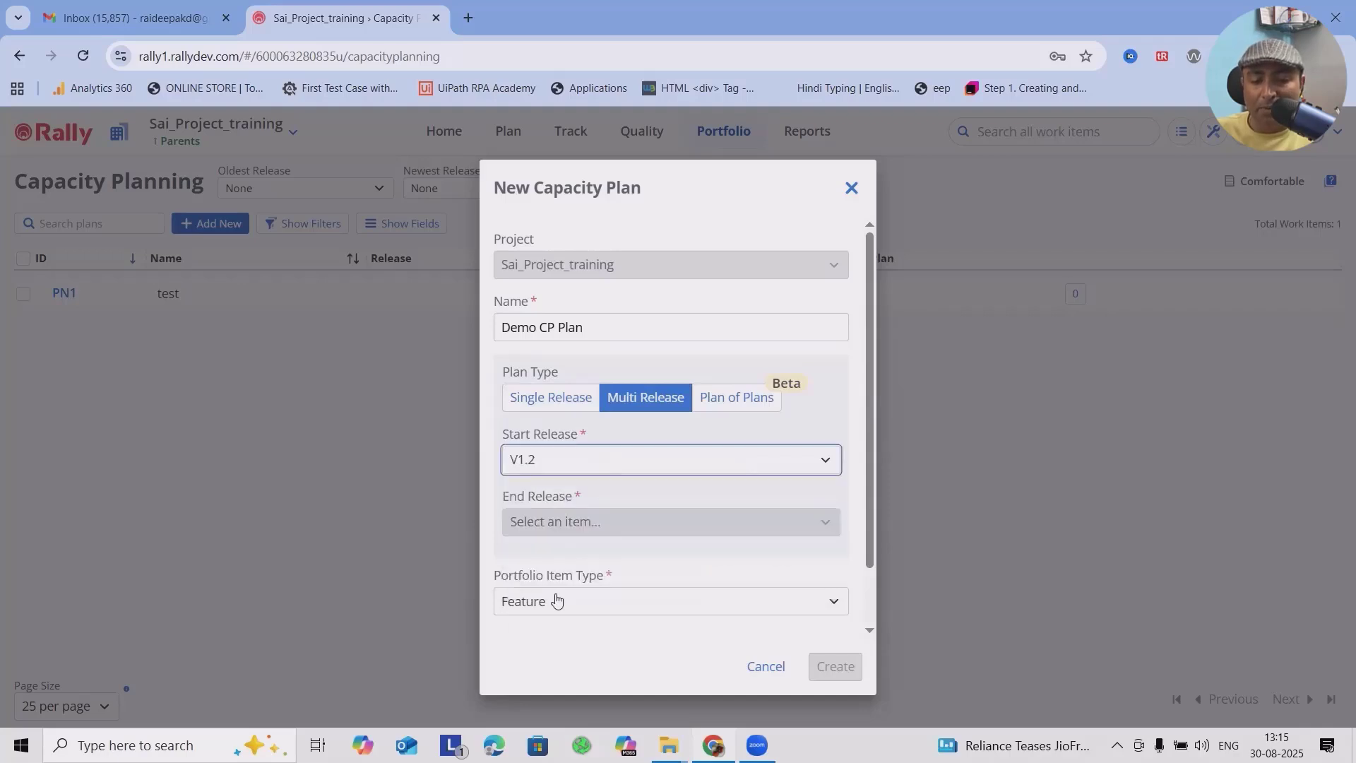
pyautogui.click(659, 524)
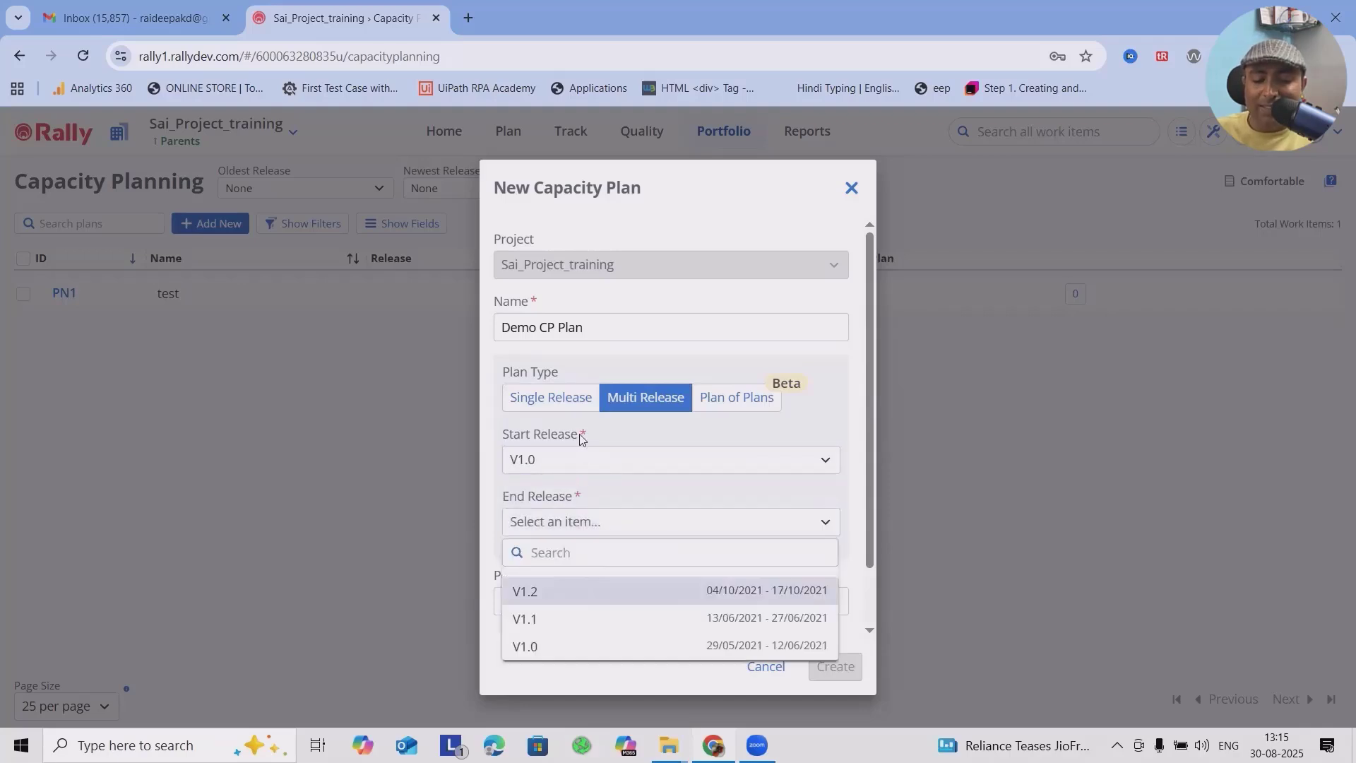
pyautogui.click(568, 597)
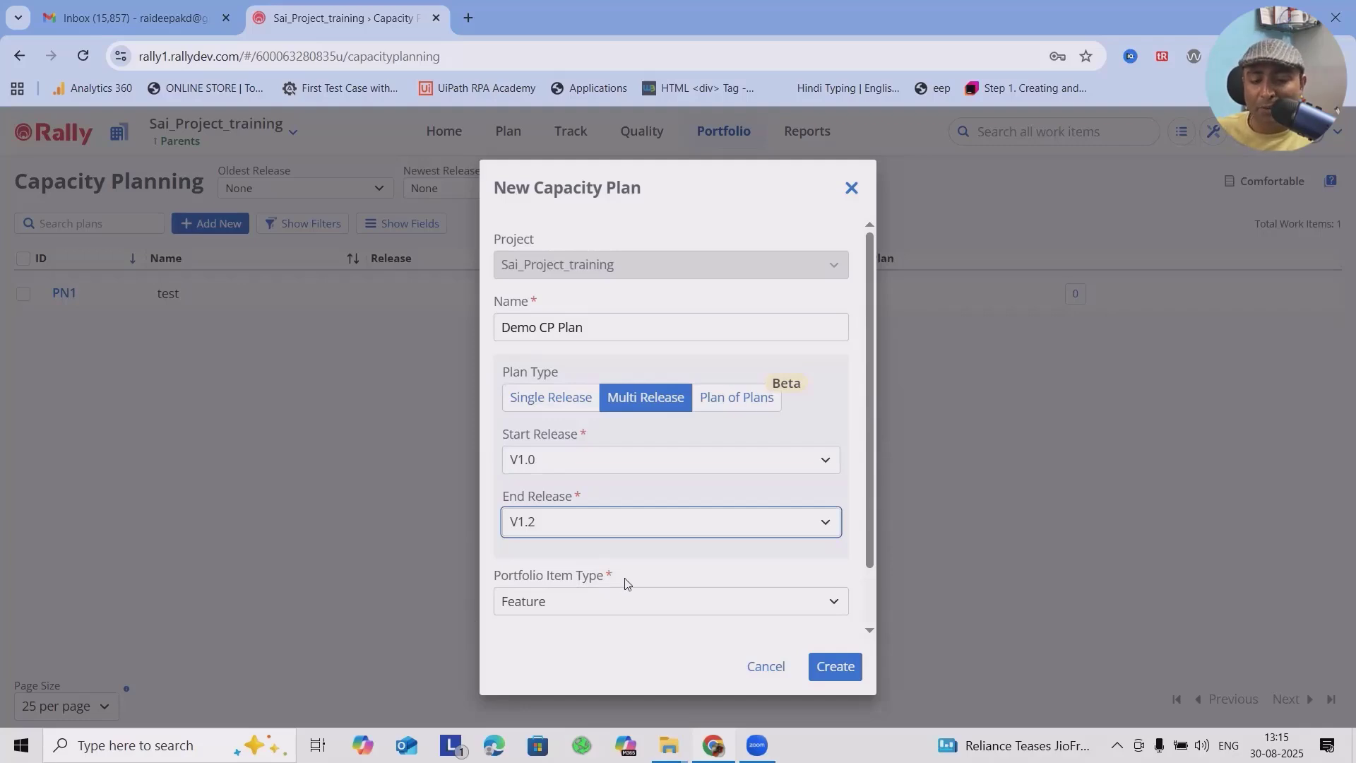
# Step: Keep Feature as the portfolio item type and Points as the work item view, and create the capacity plan
pyautogui.scroll(-1, 622, 558)
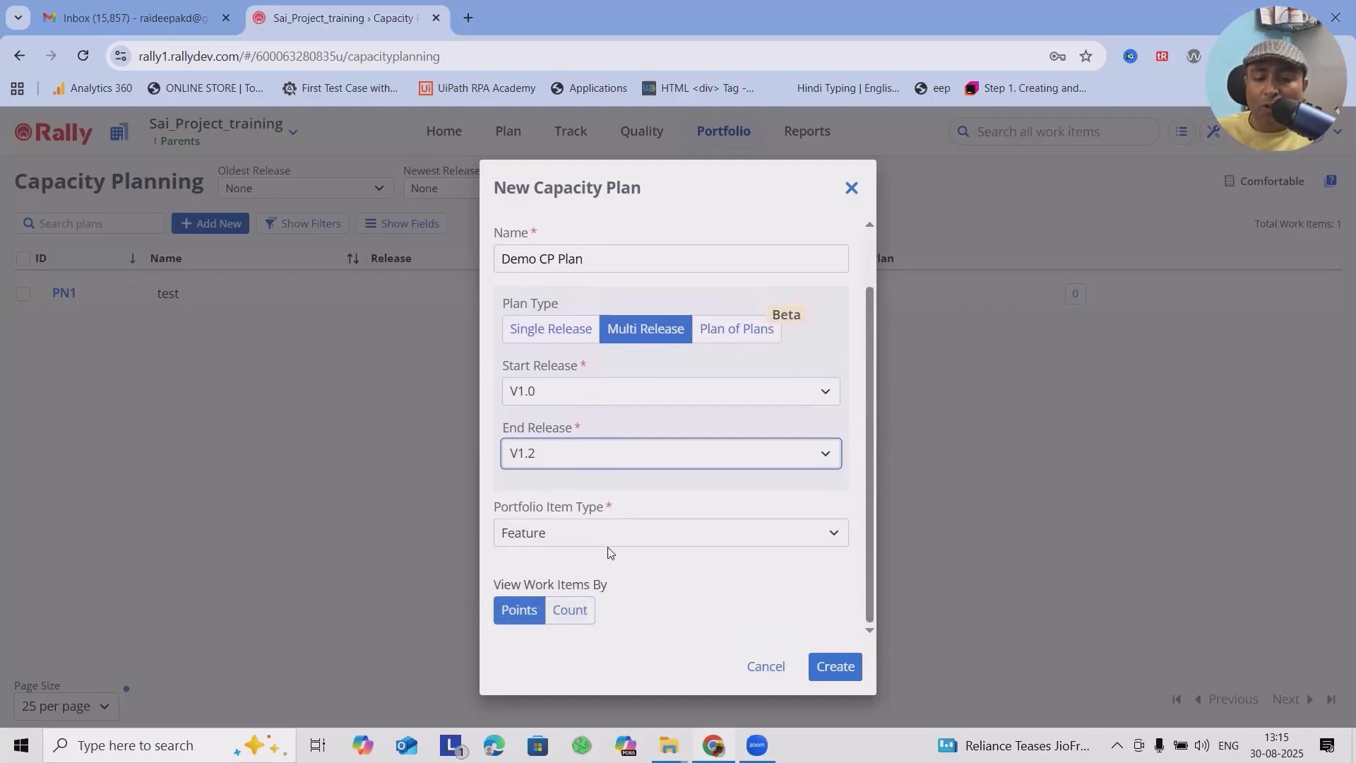
pyautogui.click(584, 538)
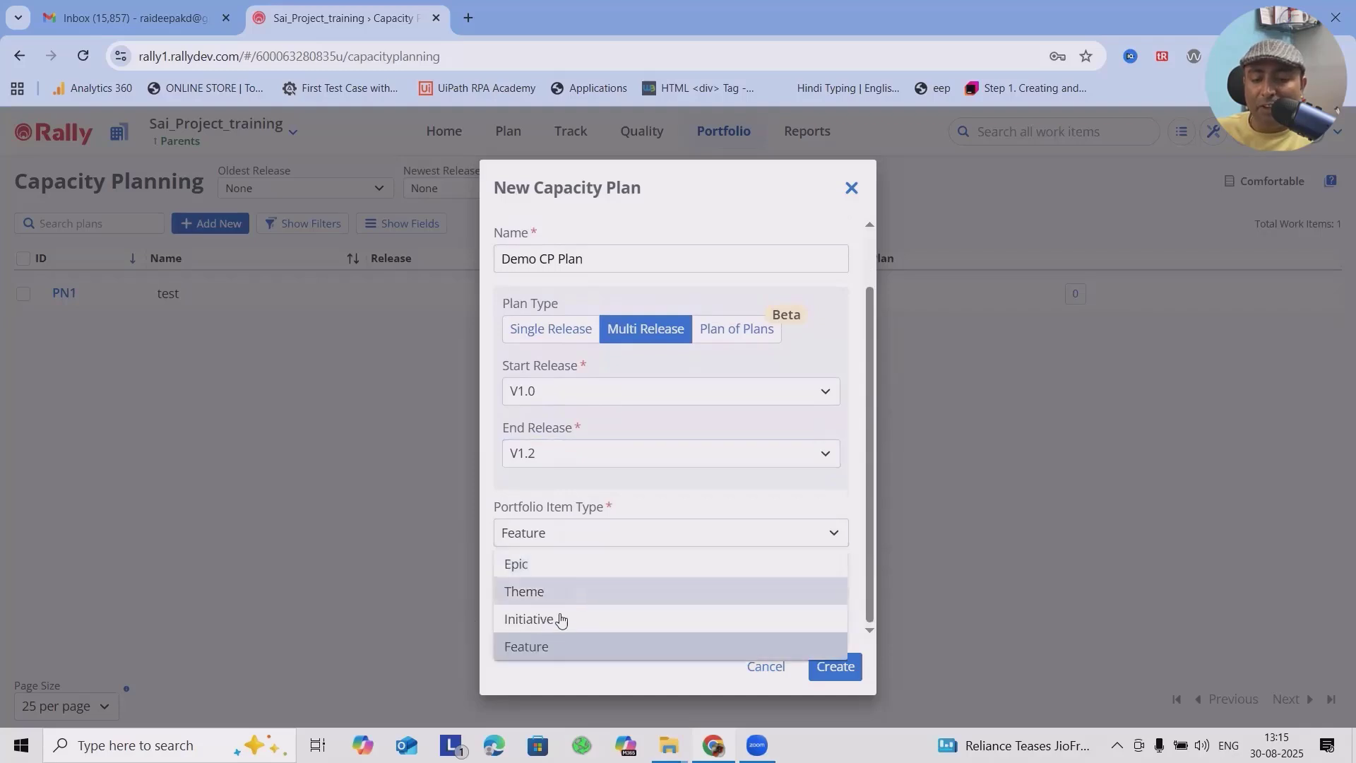
pyautogui.click(691, 495)
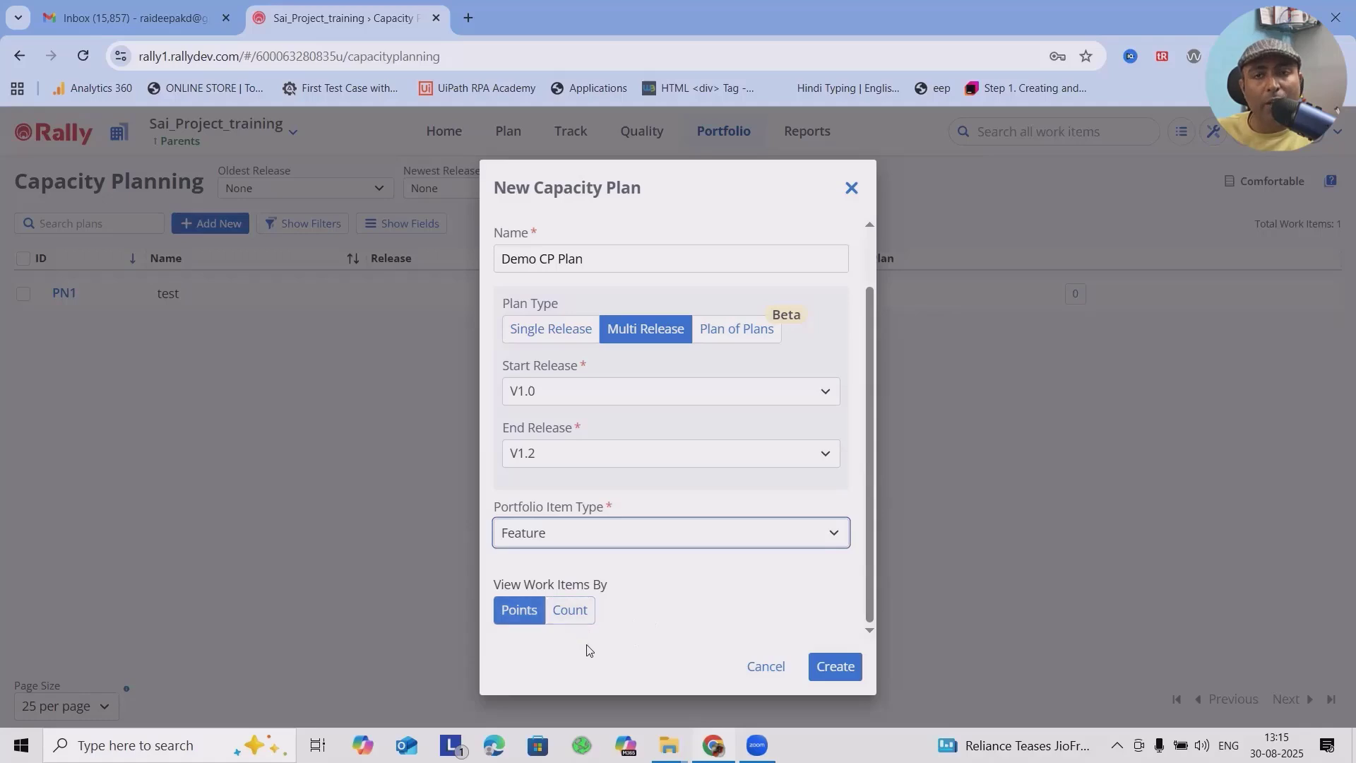
pyautogui.click(813, 671)
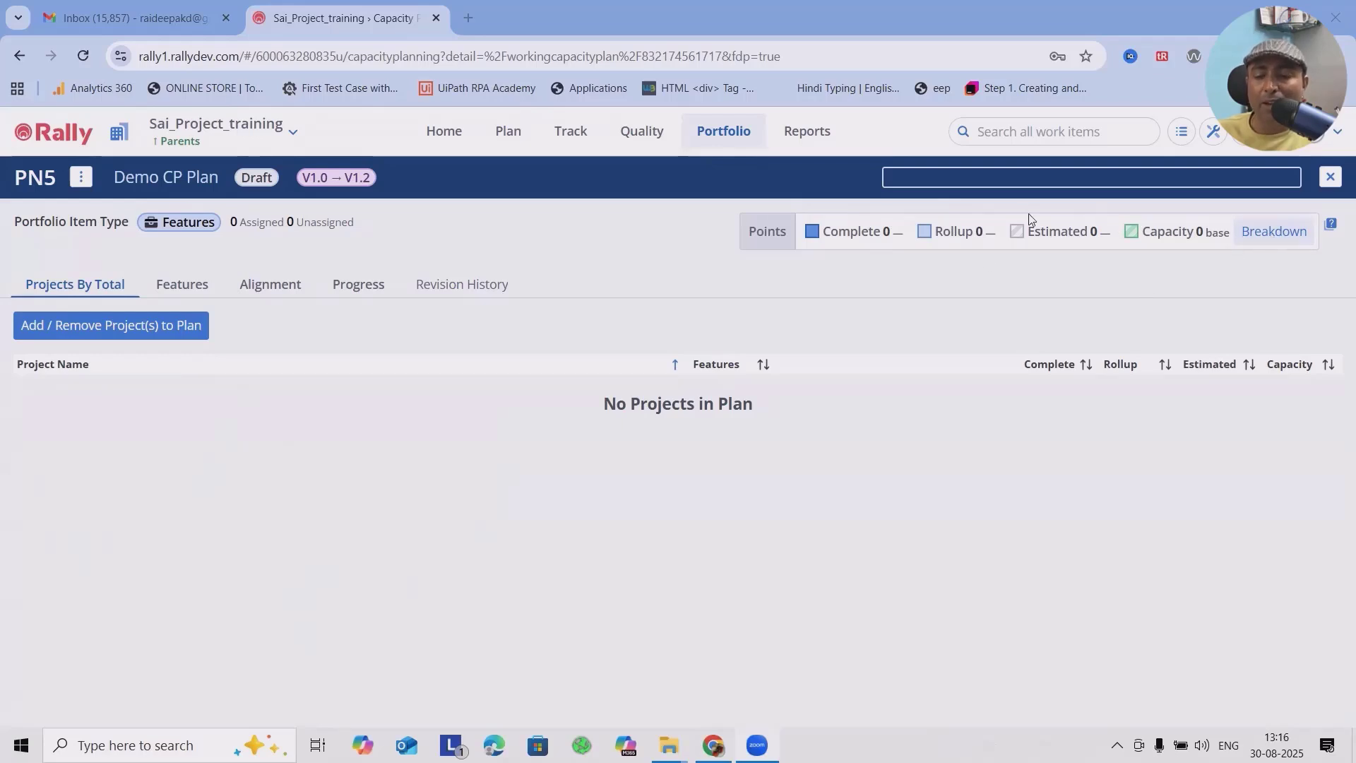
# Step: Add the projects Amazon, Demo Project, Facebook, Meta, Sai_Project_training, Sample Project, test and both Whats APP entries to the plan
pyautogui.click(108, 334)
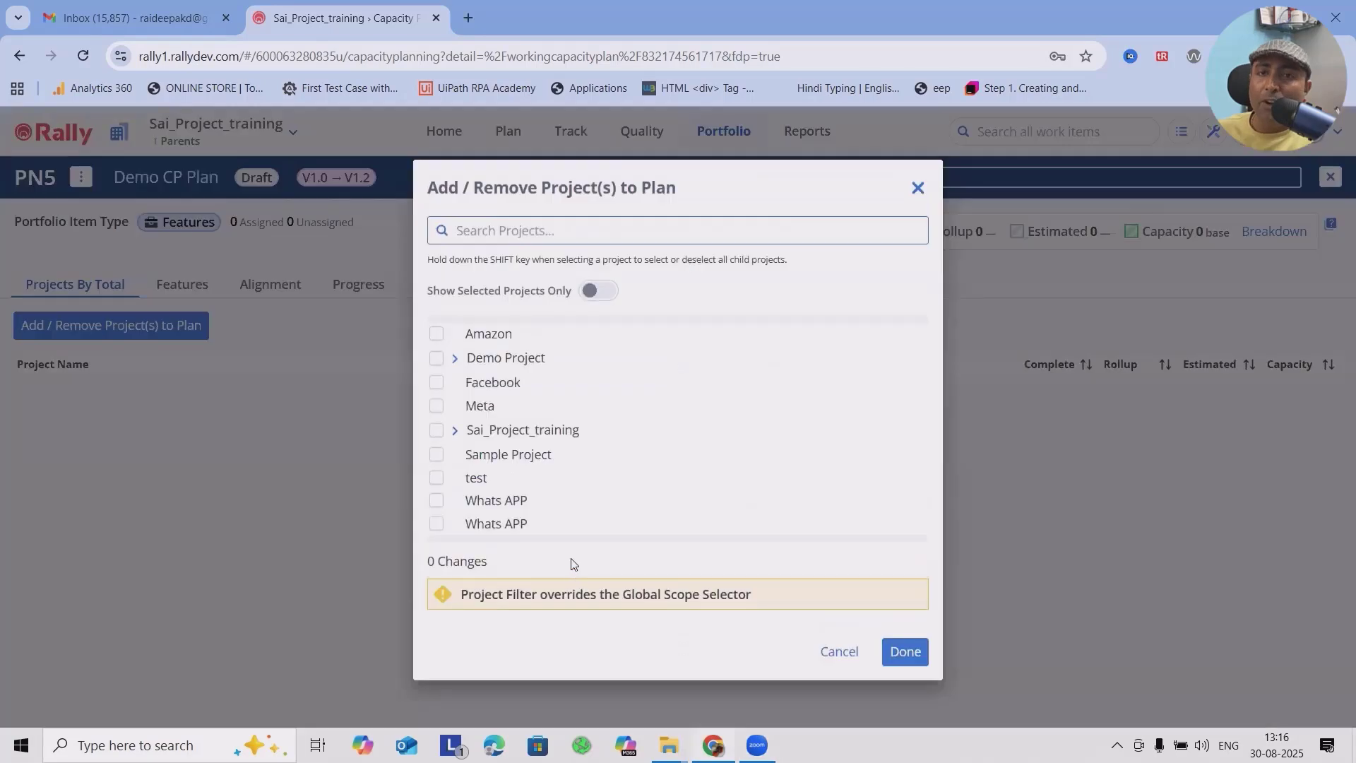
pyautogui.click(436, 337)
pyautogui.click(437, 358)
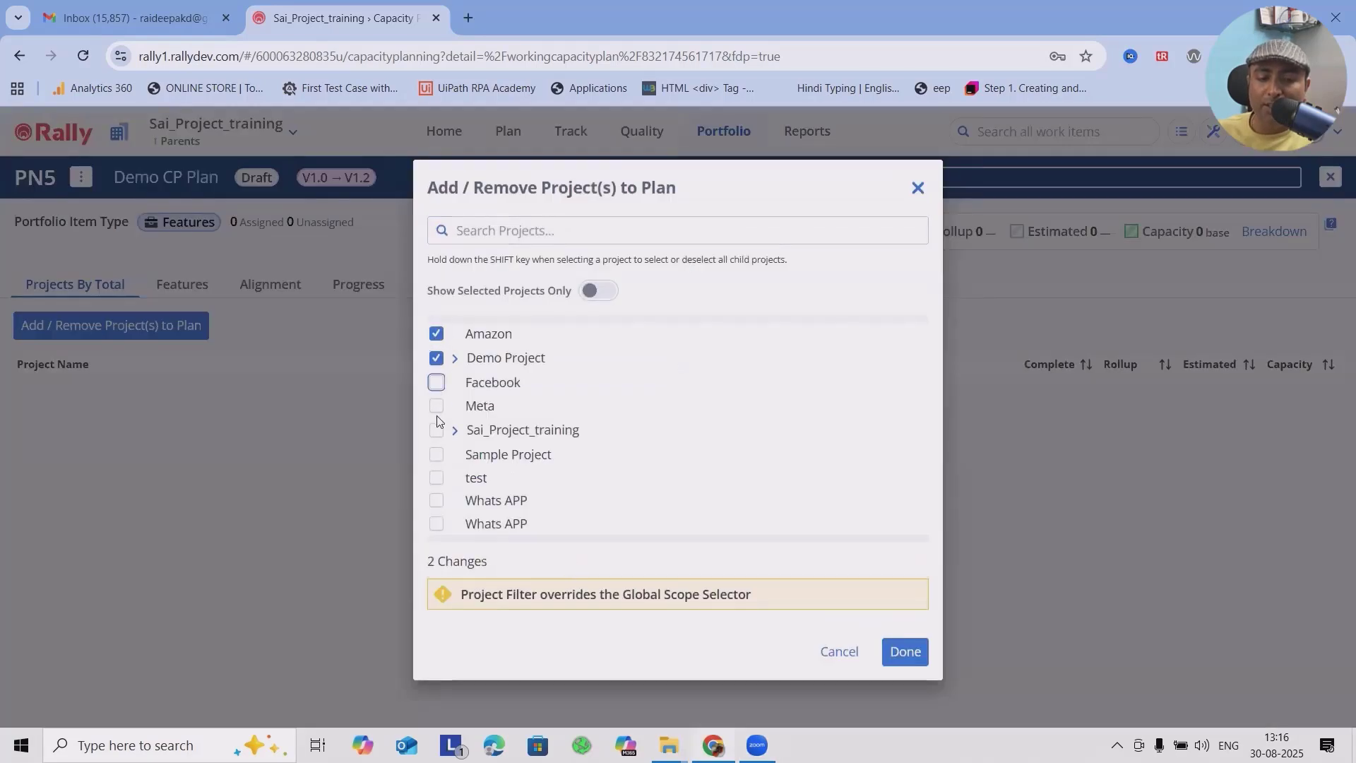
pyautogui.click(438, 387)
pyautogui.click(436, 407)
pyautogui.click(436, 430)
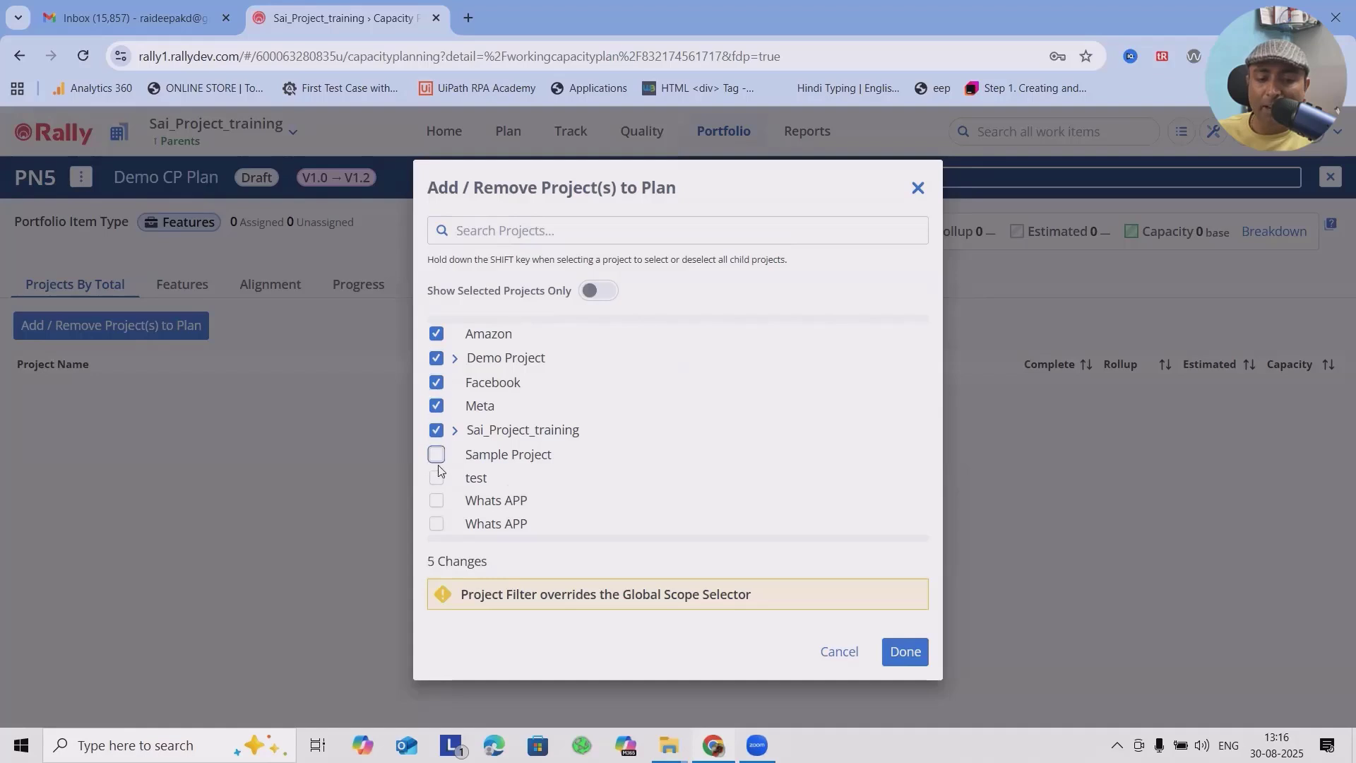
pyautogui.click(436, 455)
pyautogui.click(435, 478)
pyautogui.click(436, 501)
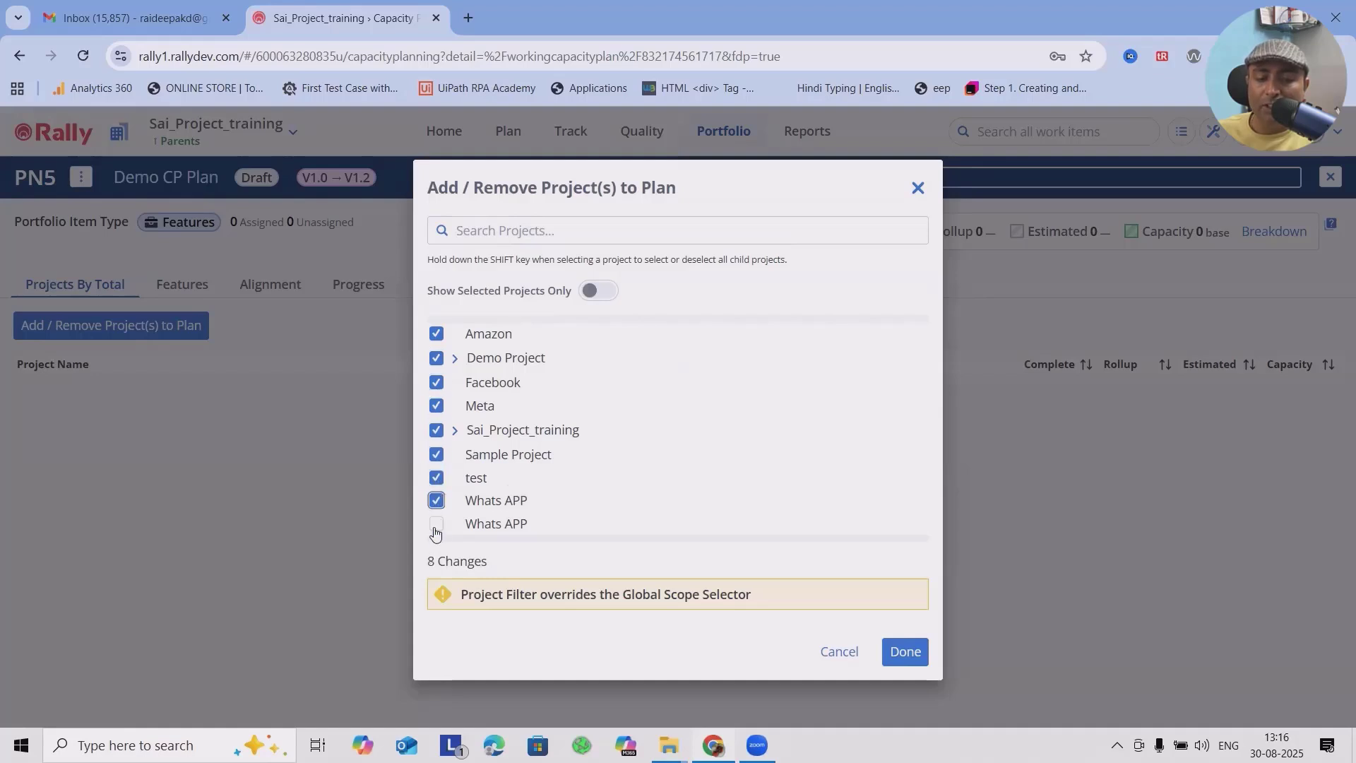
pyautogui.click(436, 523)
pyautogui.click(905, 651)
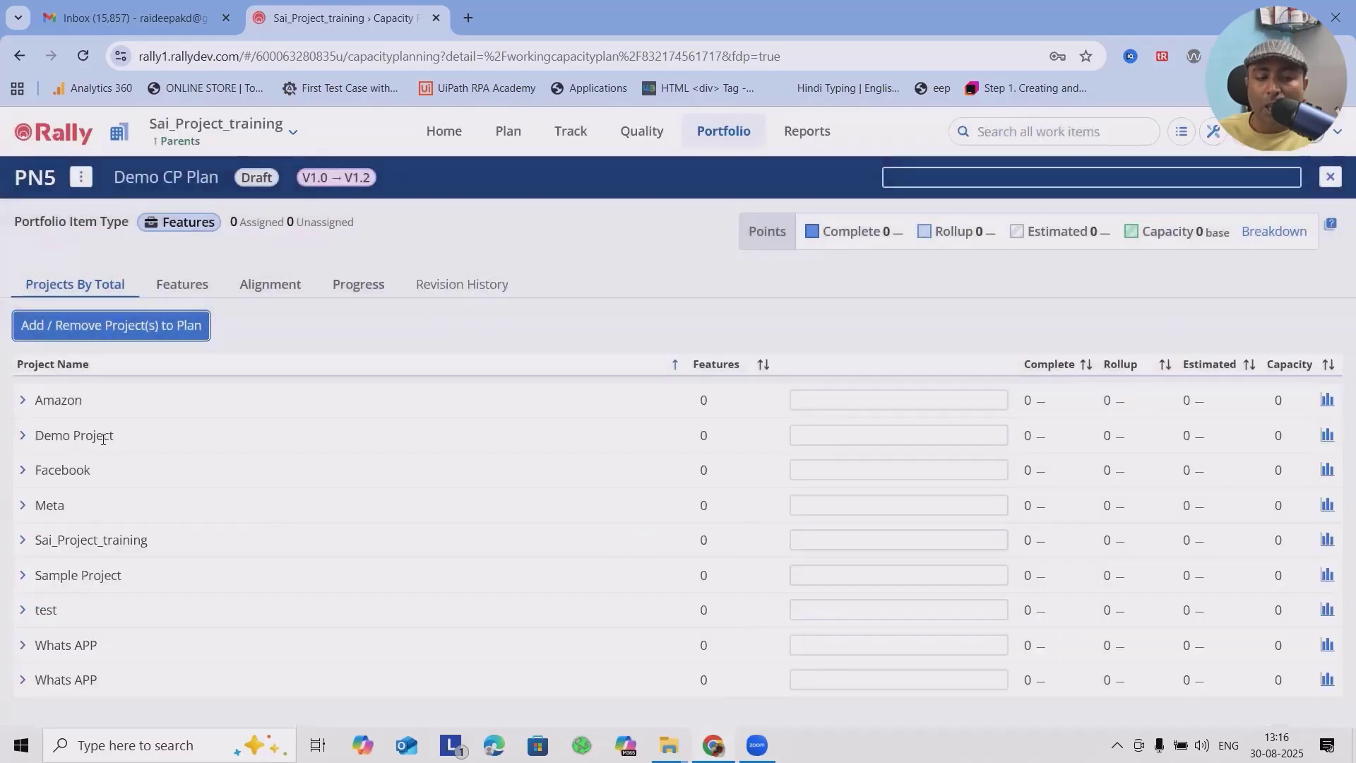
# Step: Add all listed features to the Amazon project's plan, review them and collapse the project
pyautogui.click(22, 401)
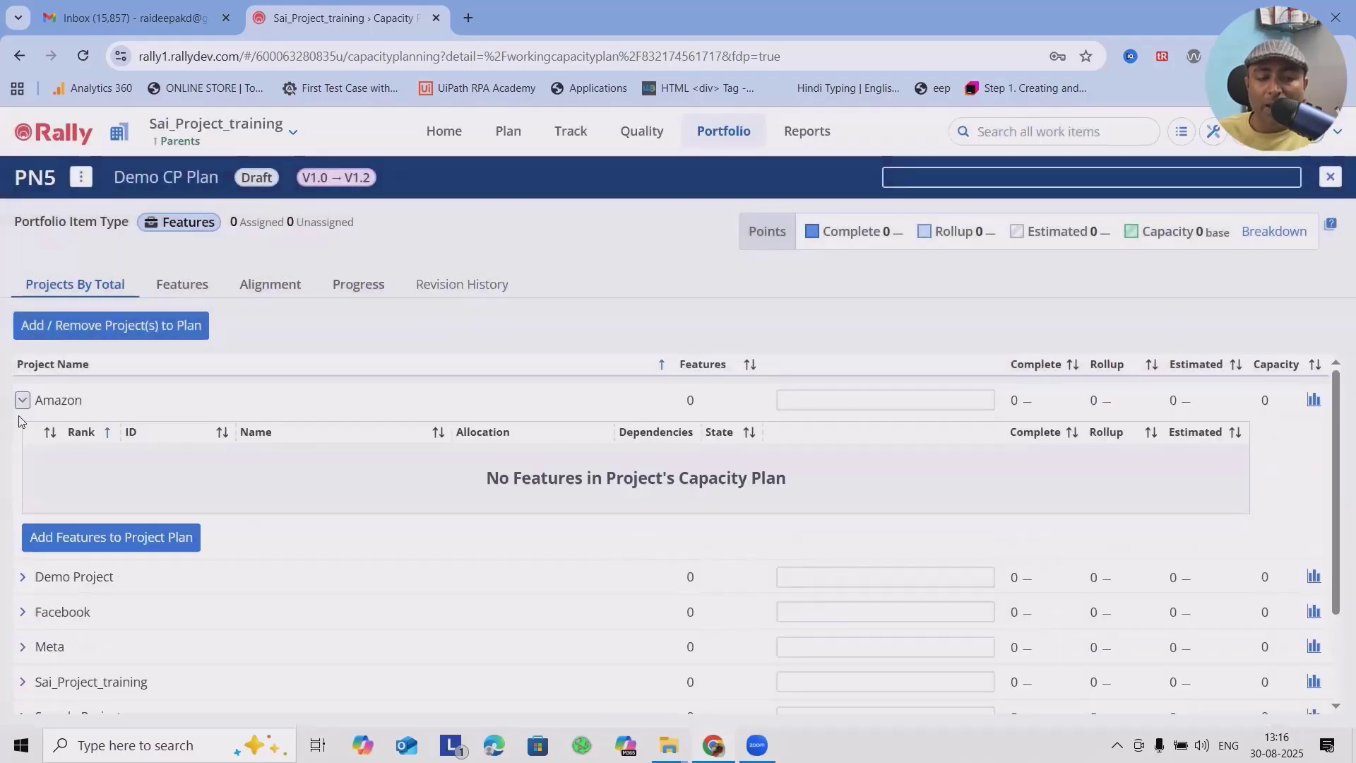
pyautogui.click(107, 535)
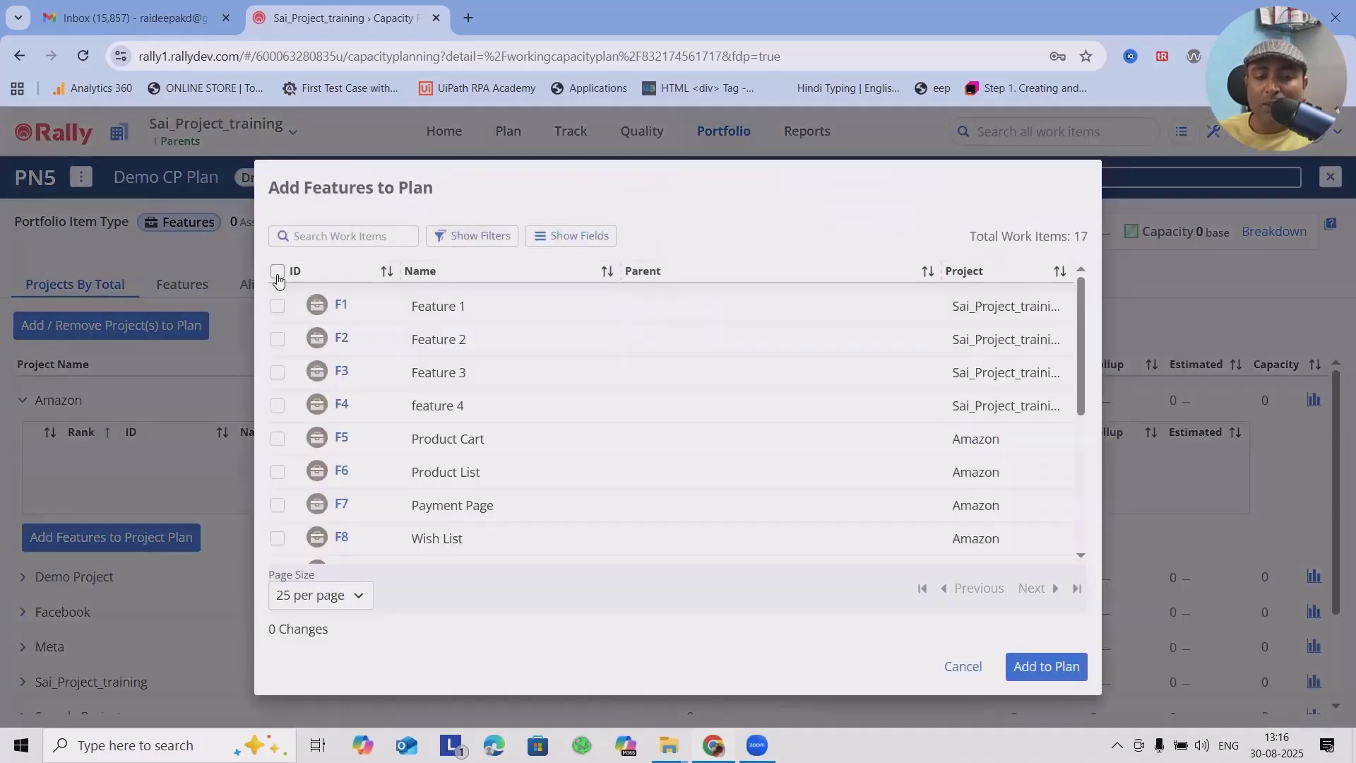
pyautogui.click(277, 270)
pyautogui.scroll(-4, 989, 467)
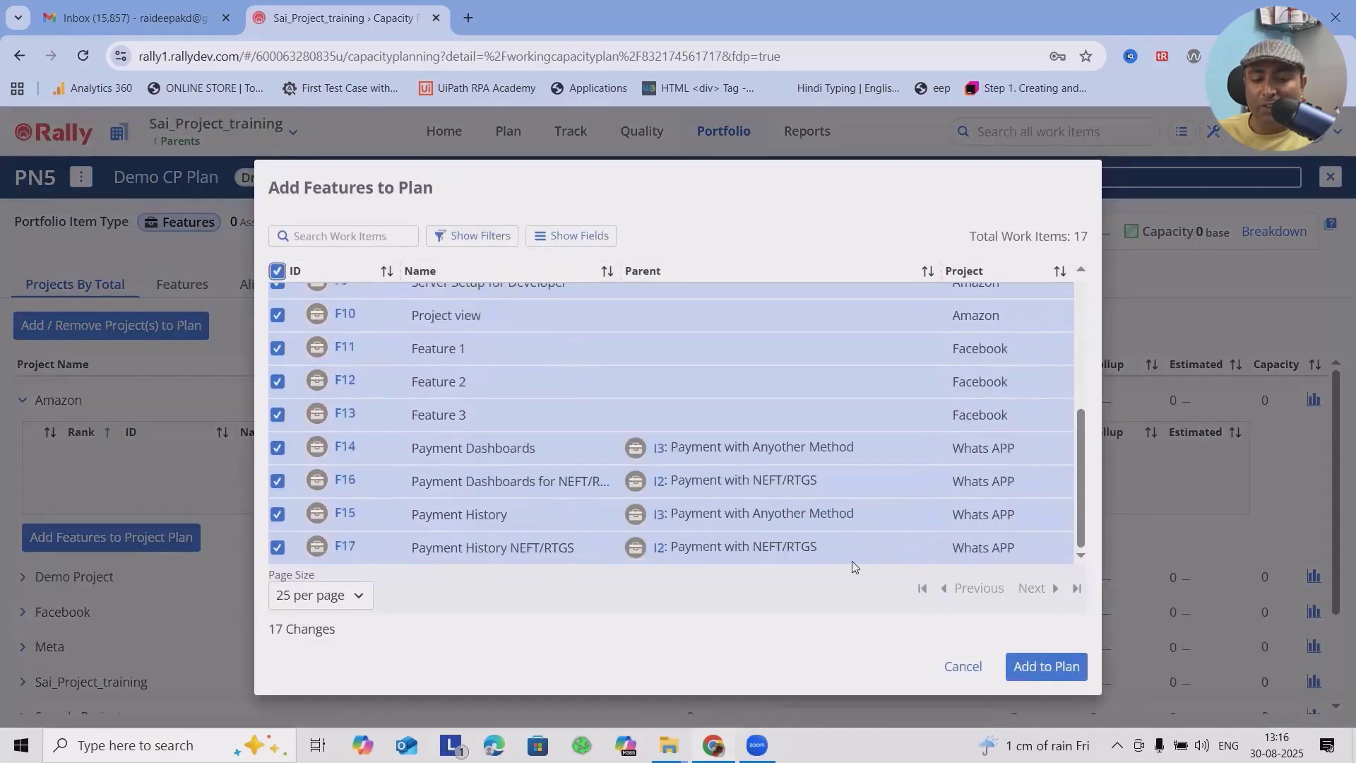
pyautogui.click(1045, 666)
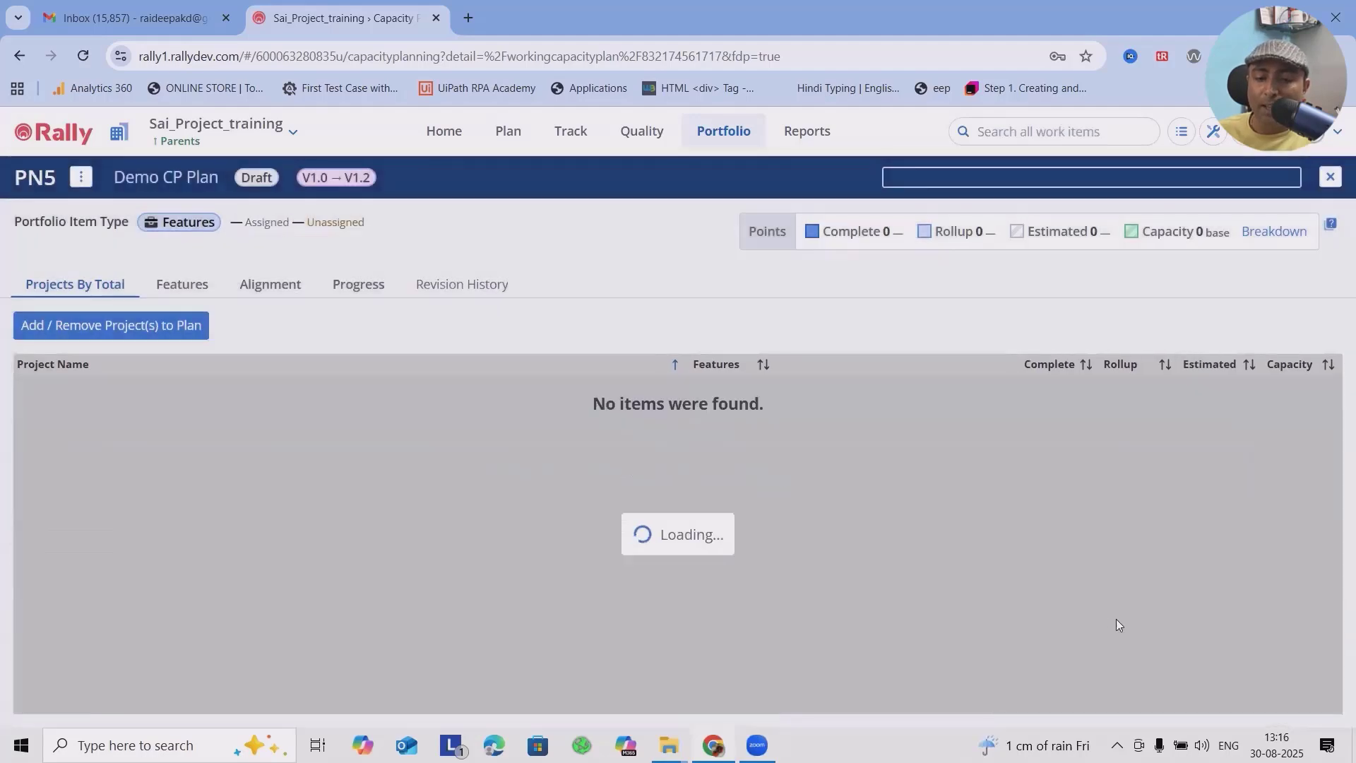
pyautogui.scroll(-7, 1053, 521)
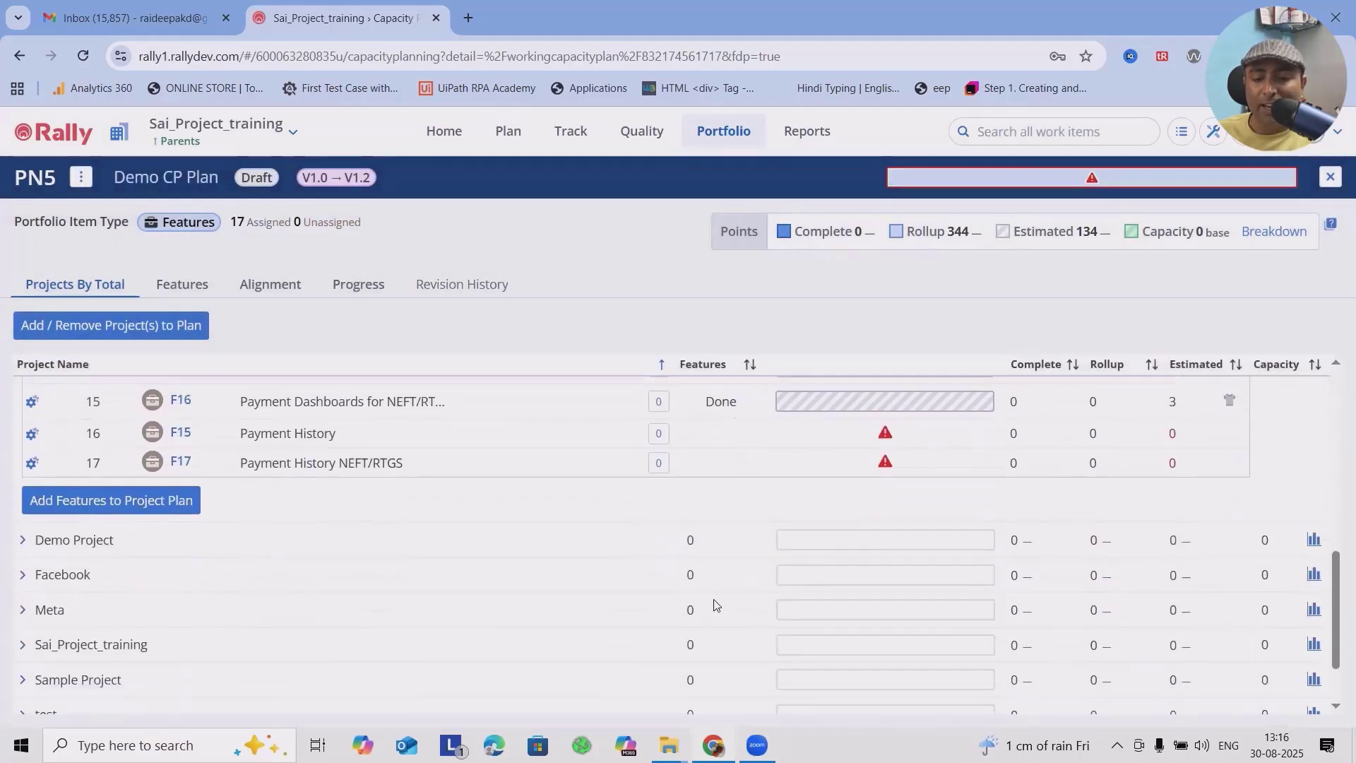
pyautogui.scroll(5, 717, 604)
pyautogui.scroll(3, 720, 599)
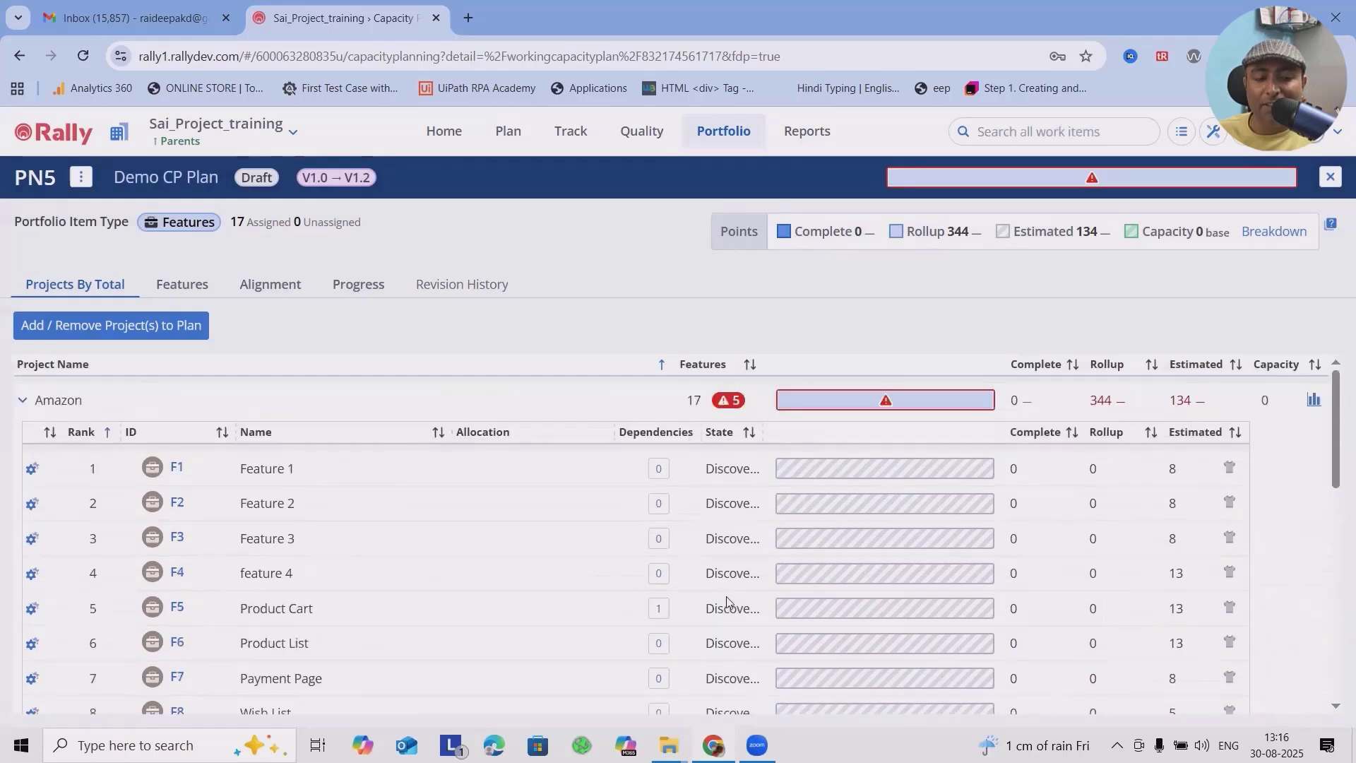
pyautogui.click(22, 401)
# Step: Add all listed features to Demo Project's plan and collapse the project
pyautogui.click(22, 435)
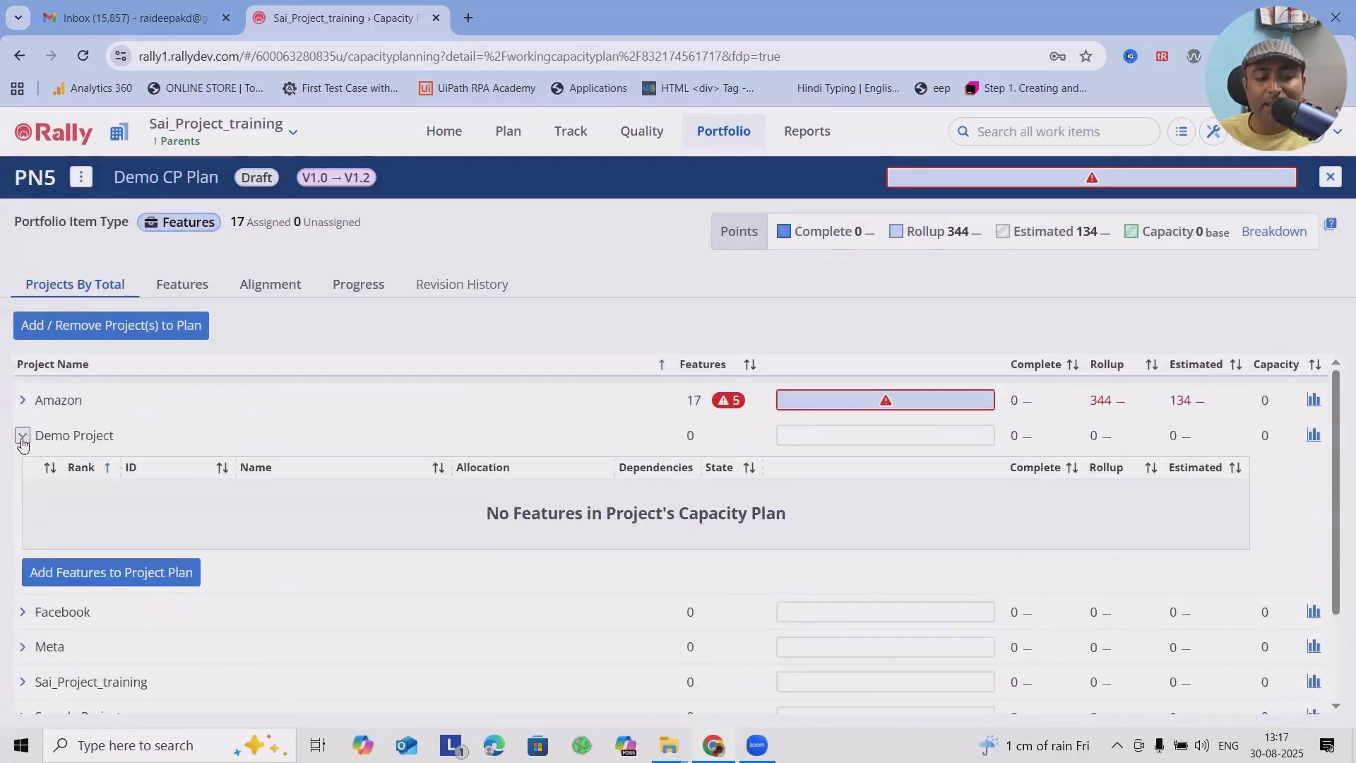
pyautogui.click(123, 576)
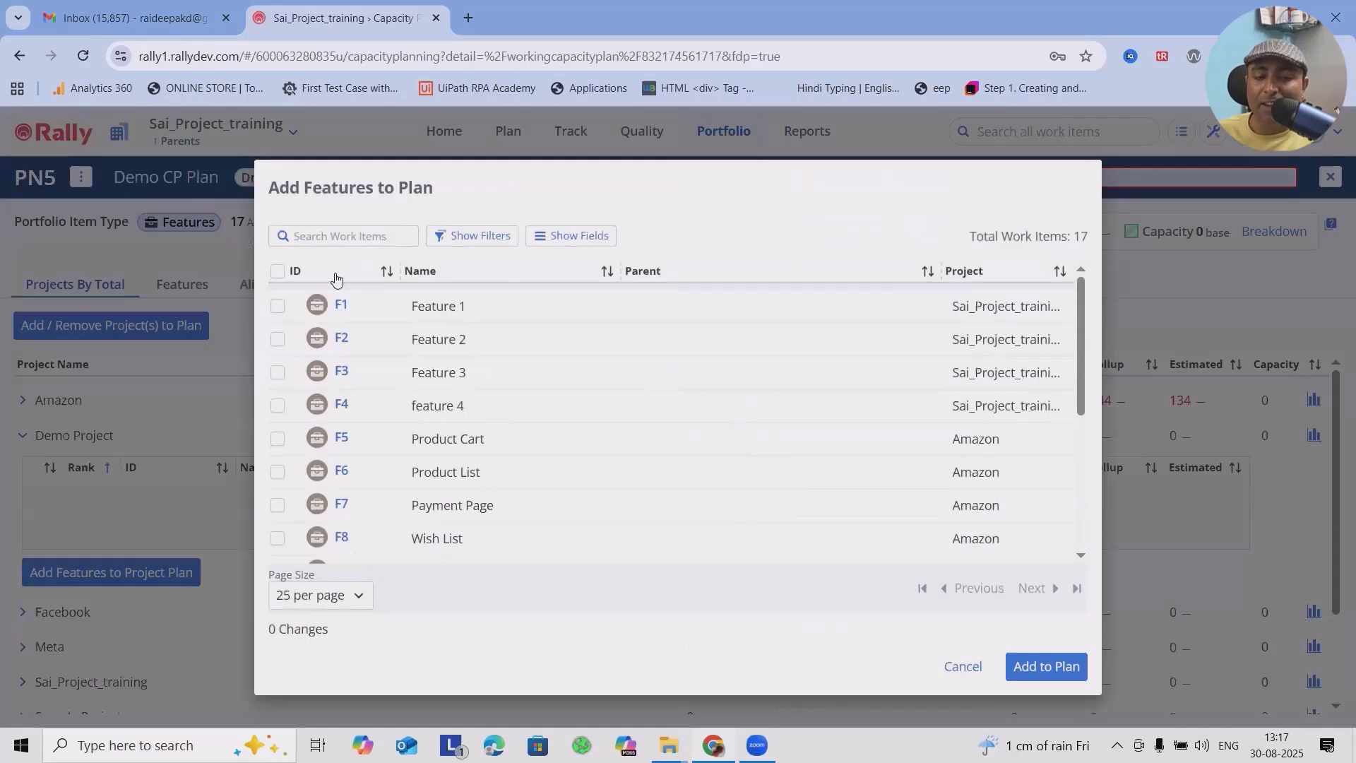
pyautogui.click(277, 271)
pyautogui.click(1047, 667)
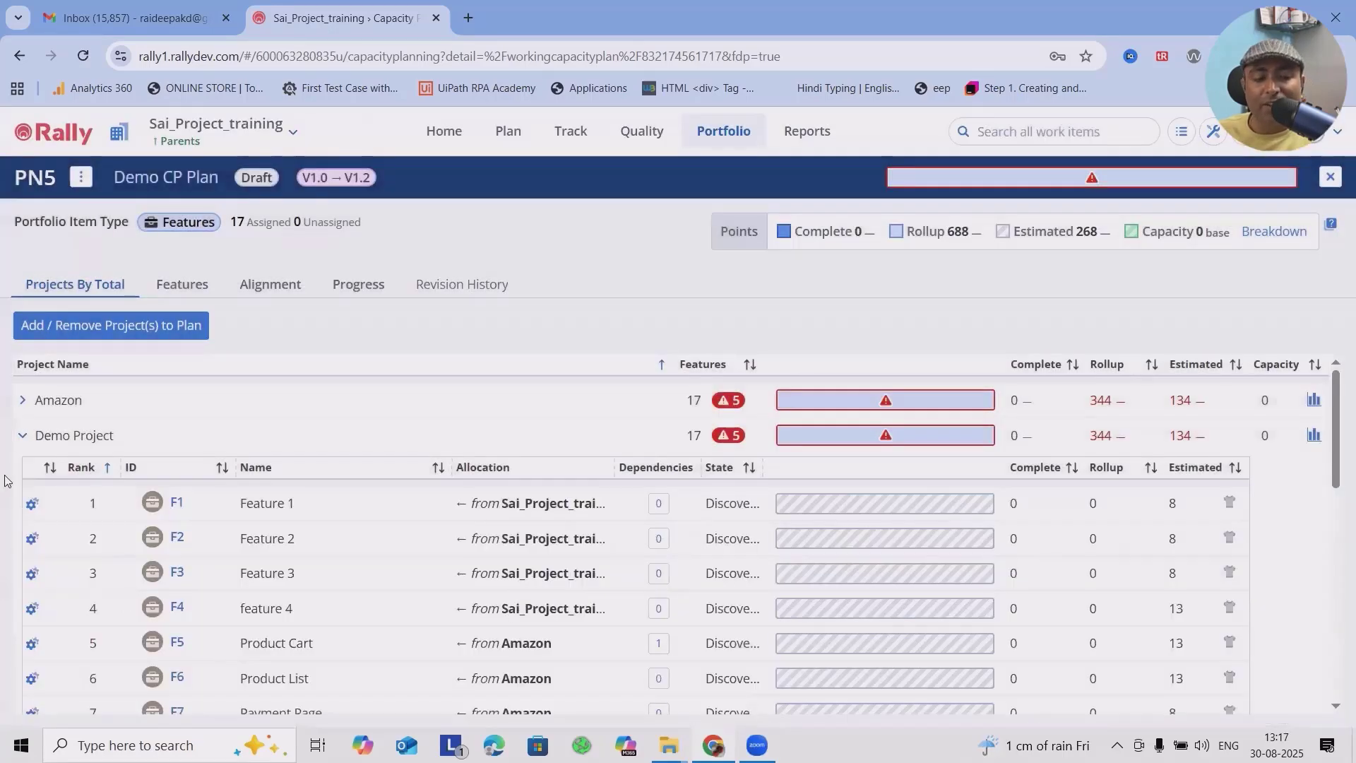
pyautogui.click(22, 436)
# Step: Add all listed features to the Facebook project's plan, review their allocations and collapse the project
pyautogui.click(23, 470)
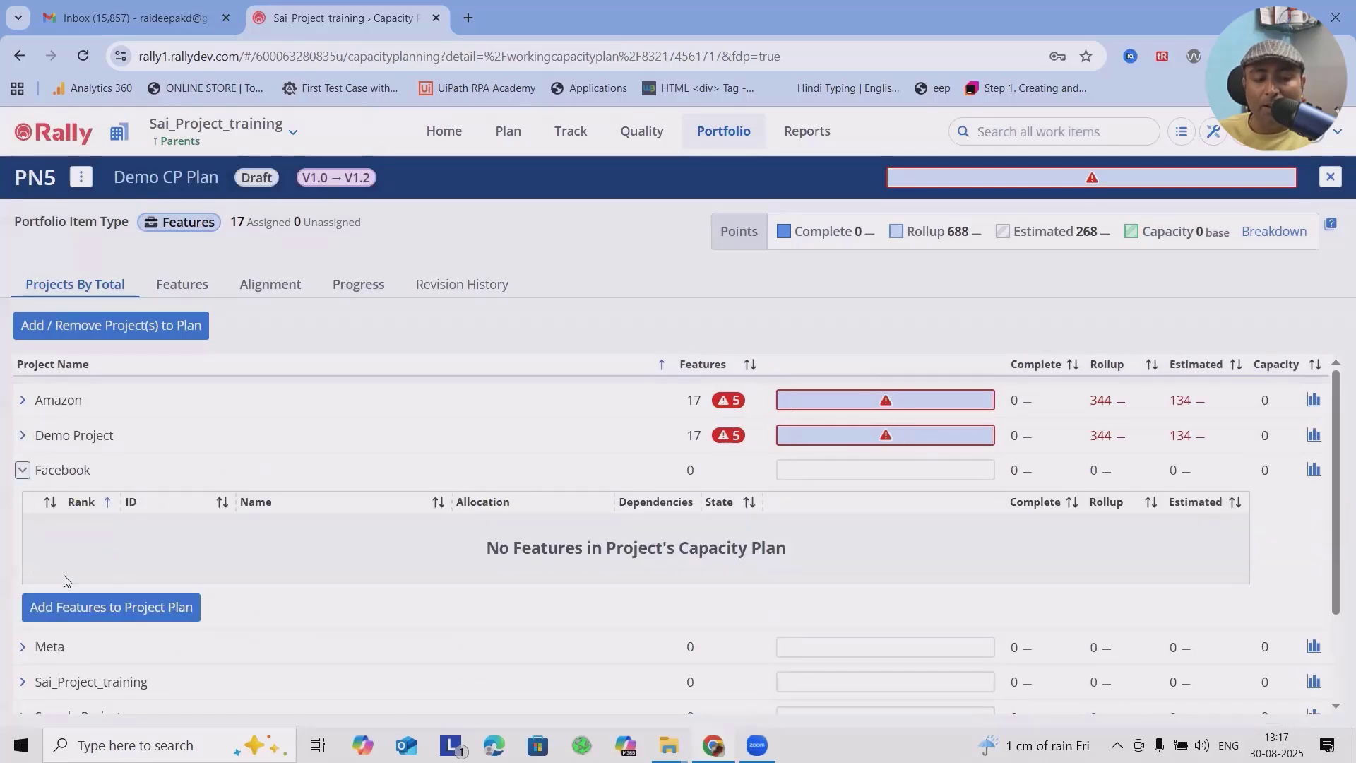
pyautogui.click(99, 608)
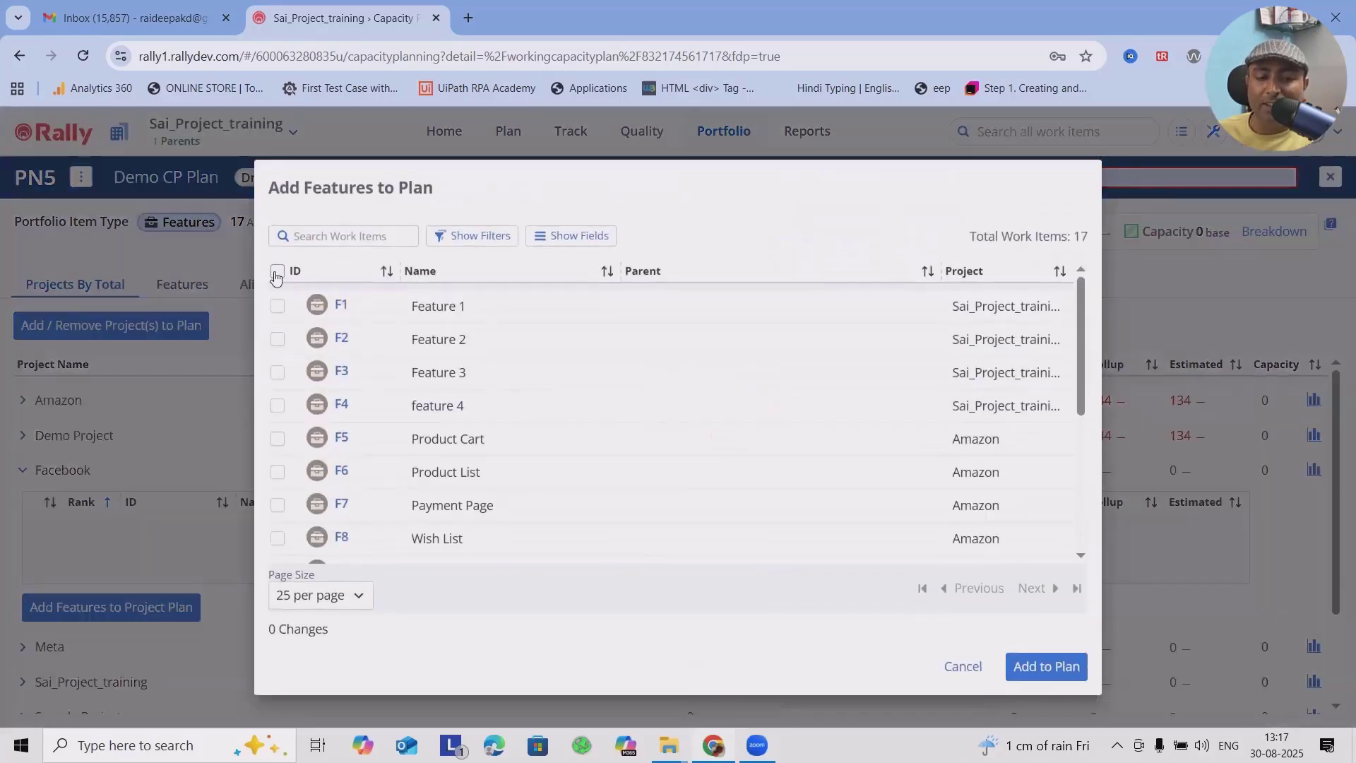
pyautogui.click(276, 275)
pyautogui.click(1044, 666)
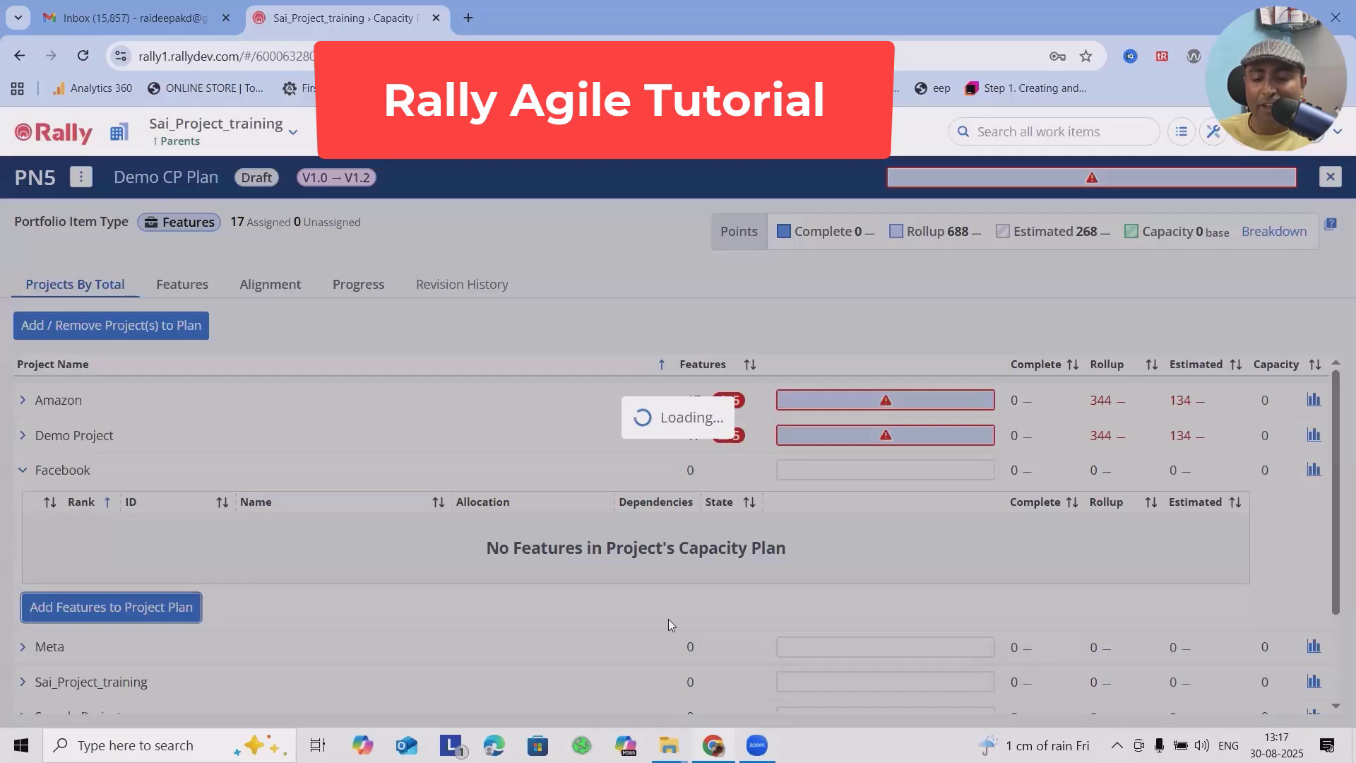
pyautogui.scroll(-1, 317, 591)
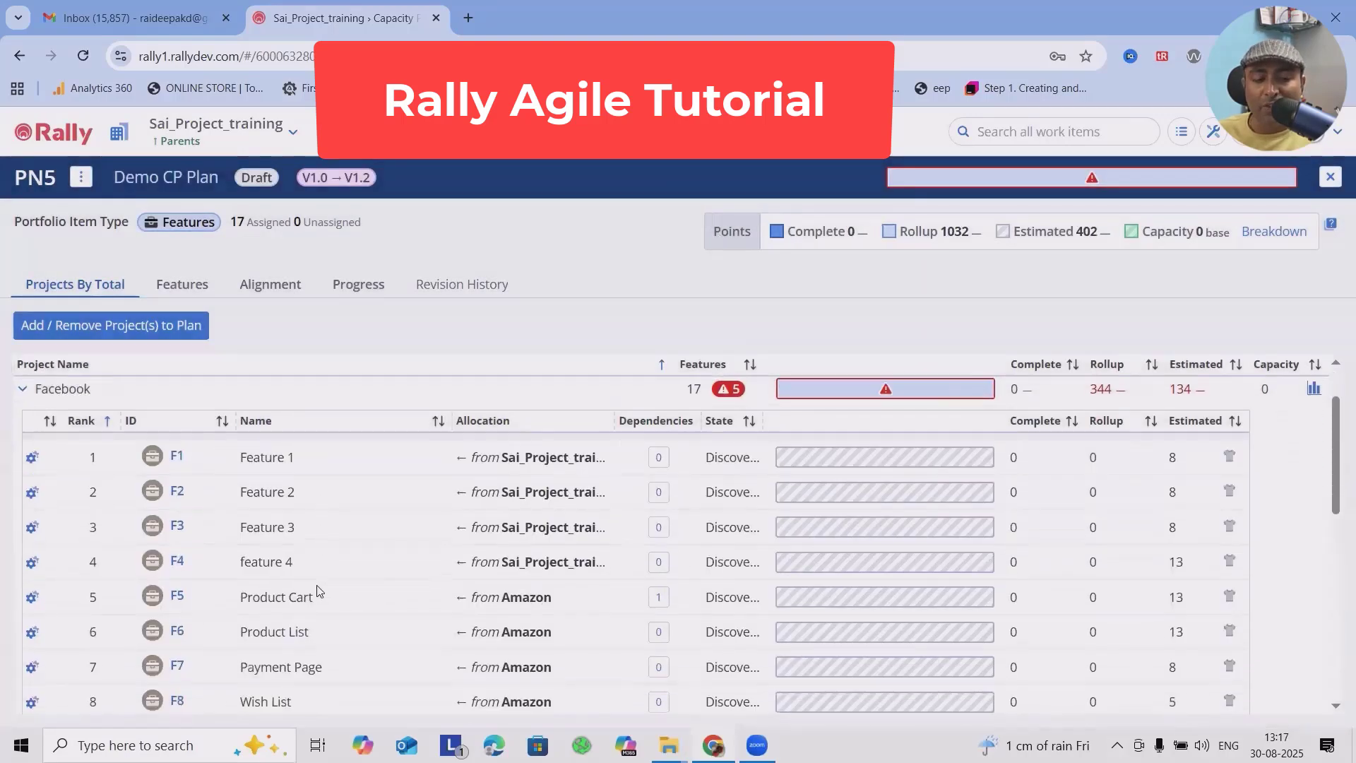
pyautogui.scroll(-1, 317, 590)
pyautogui.scroll(3, 85, 495)
pyautogui.click(21, 470)
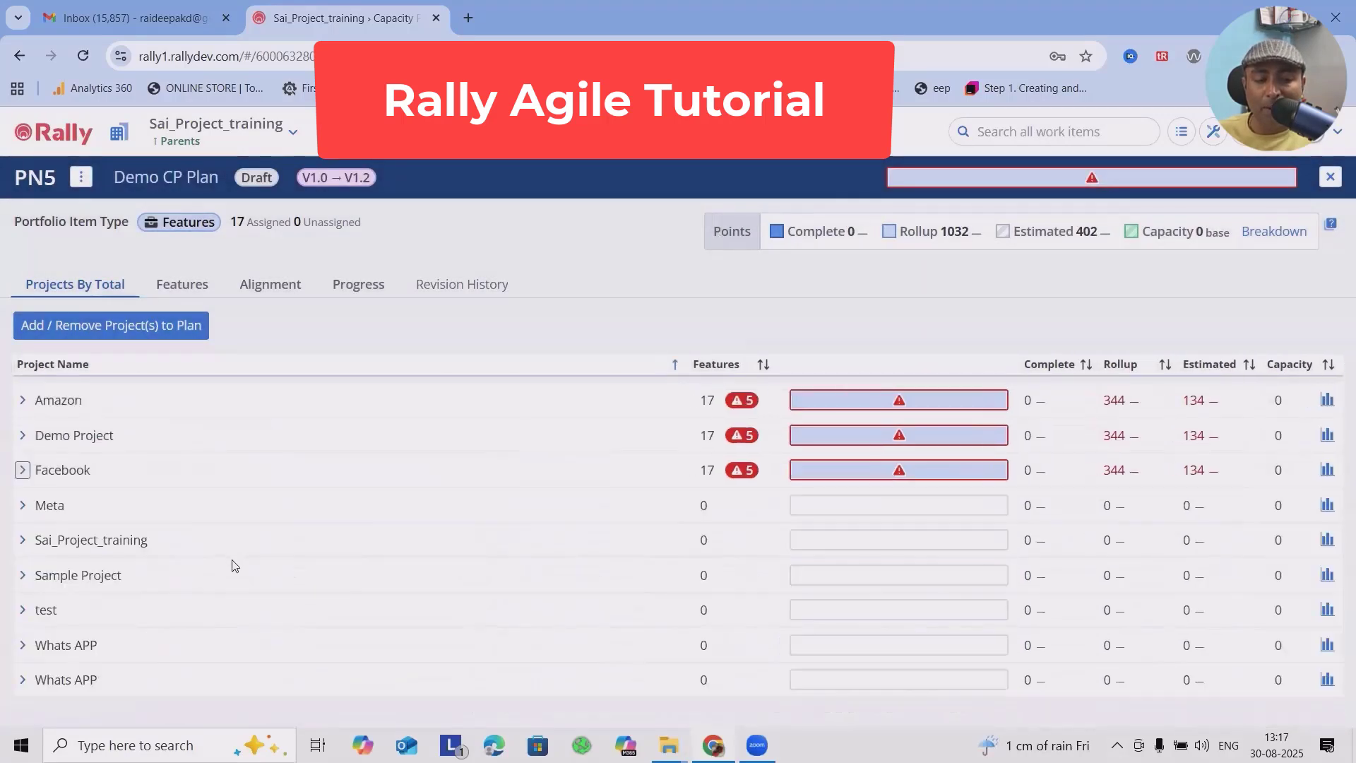
# Step: Add all listed features to the Meta project's plan
pyautogui.click(22, 505)
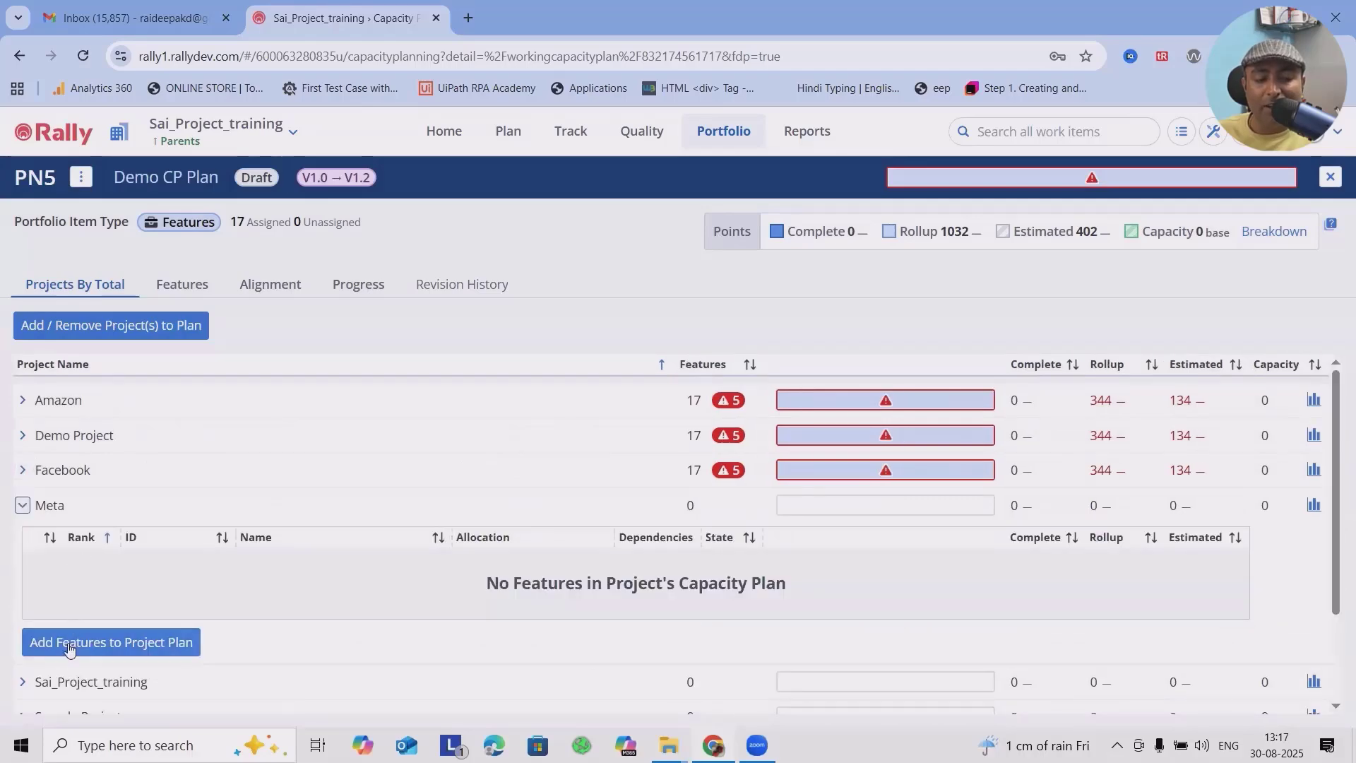
pyautogui.click(113, 643)
pyautogui.click(276, 271)
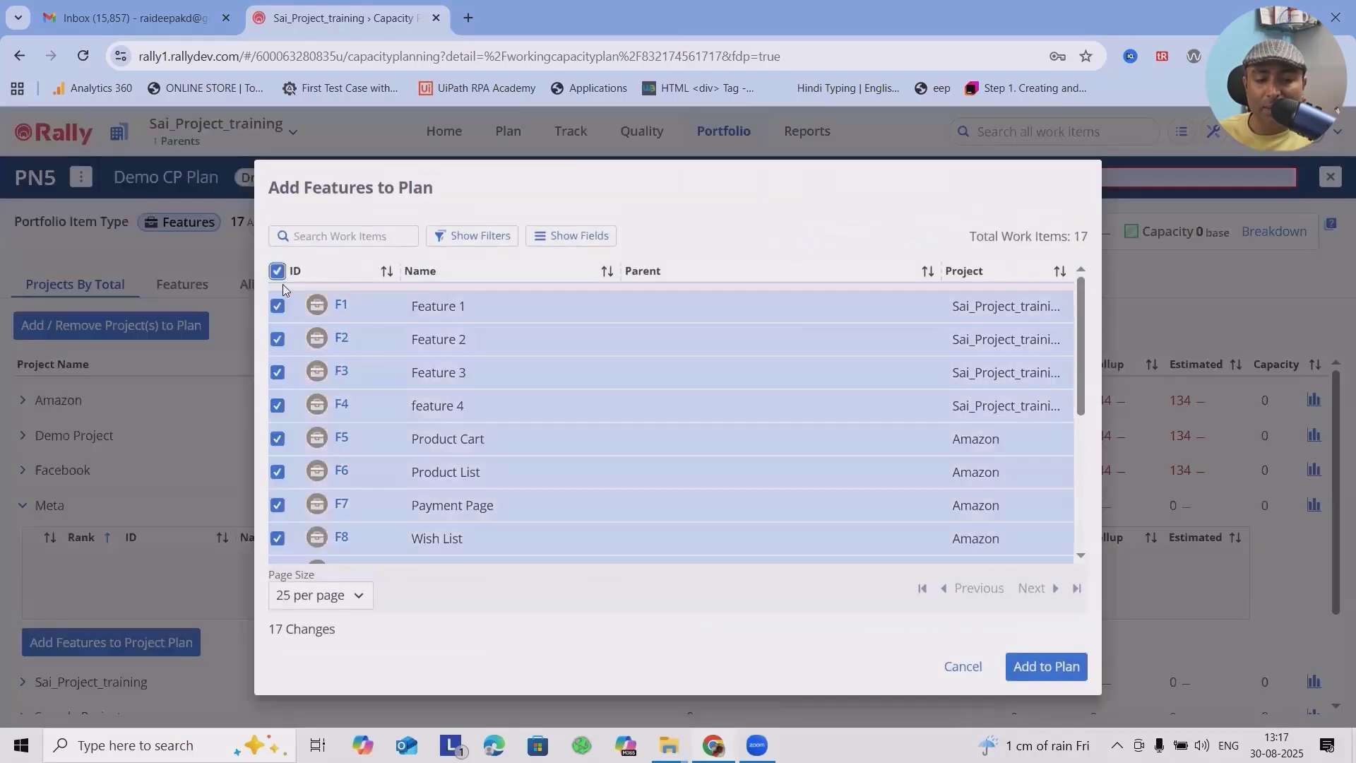
pyautogui.click(1046, 666)
# Step: Add all listed features to the Sai_Project_training project's plan
pyautogui.click(23, 540)
pyautogui.click(101, 677)
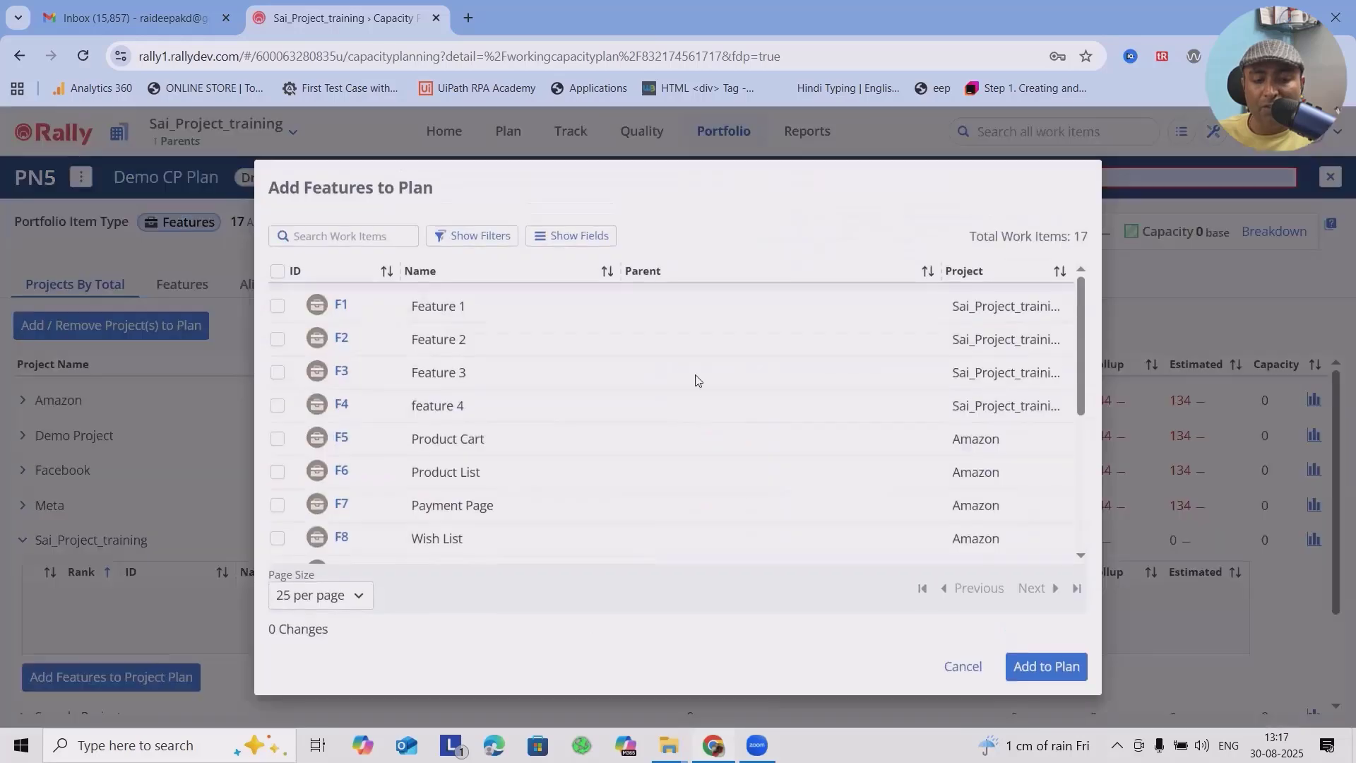
pyautogui.click(277, 271)
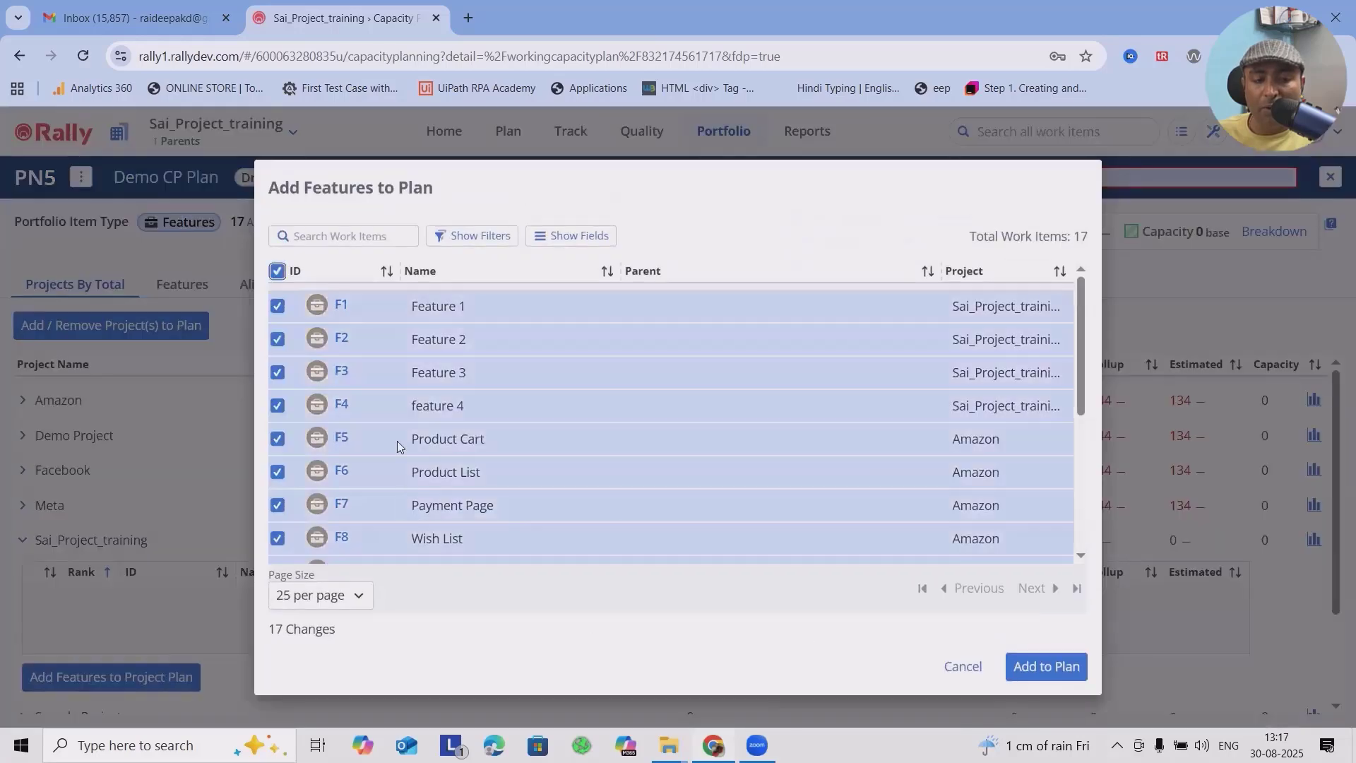
pyautogui.click(1062, 665)
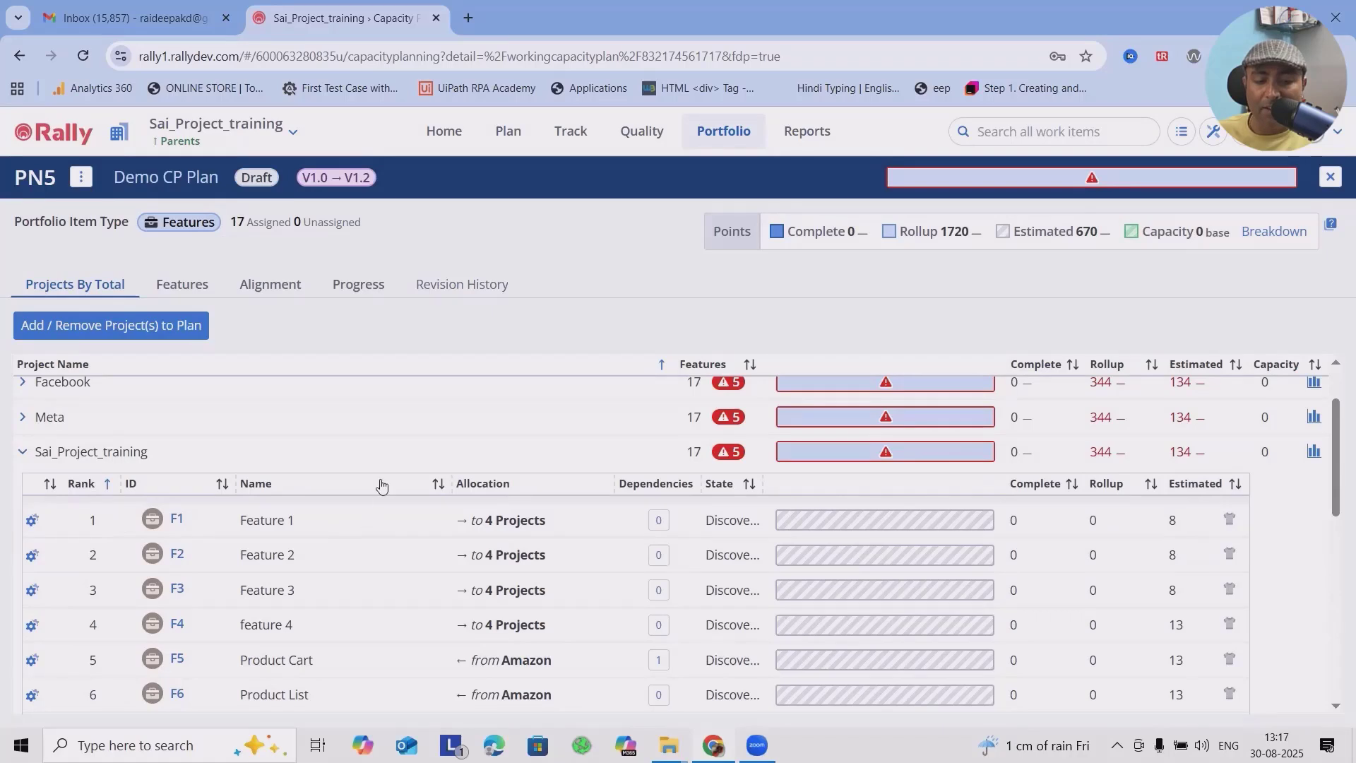
# Step: Link Amazon's feature F10 Project view as a predecessor of Feature 1 (F1) in Sai_Project_training and close its dependencies
pyautogui.click(659, 521)
pyautogui.click(628, 599)
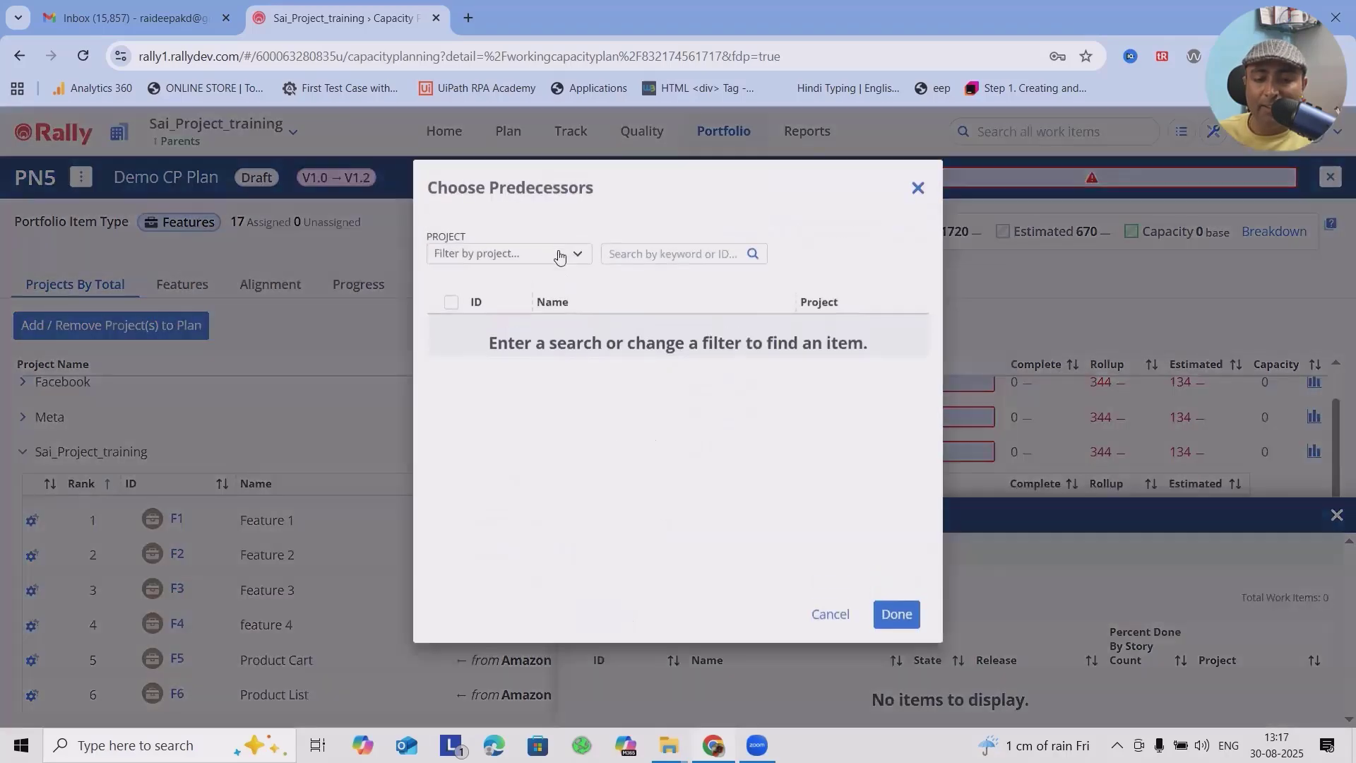
pyautogui.click(565, 254)
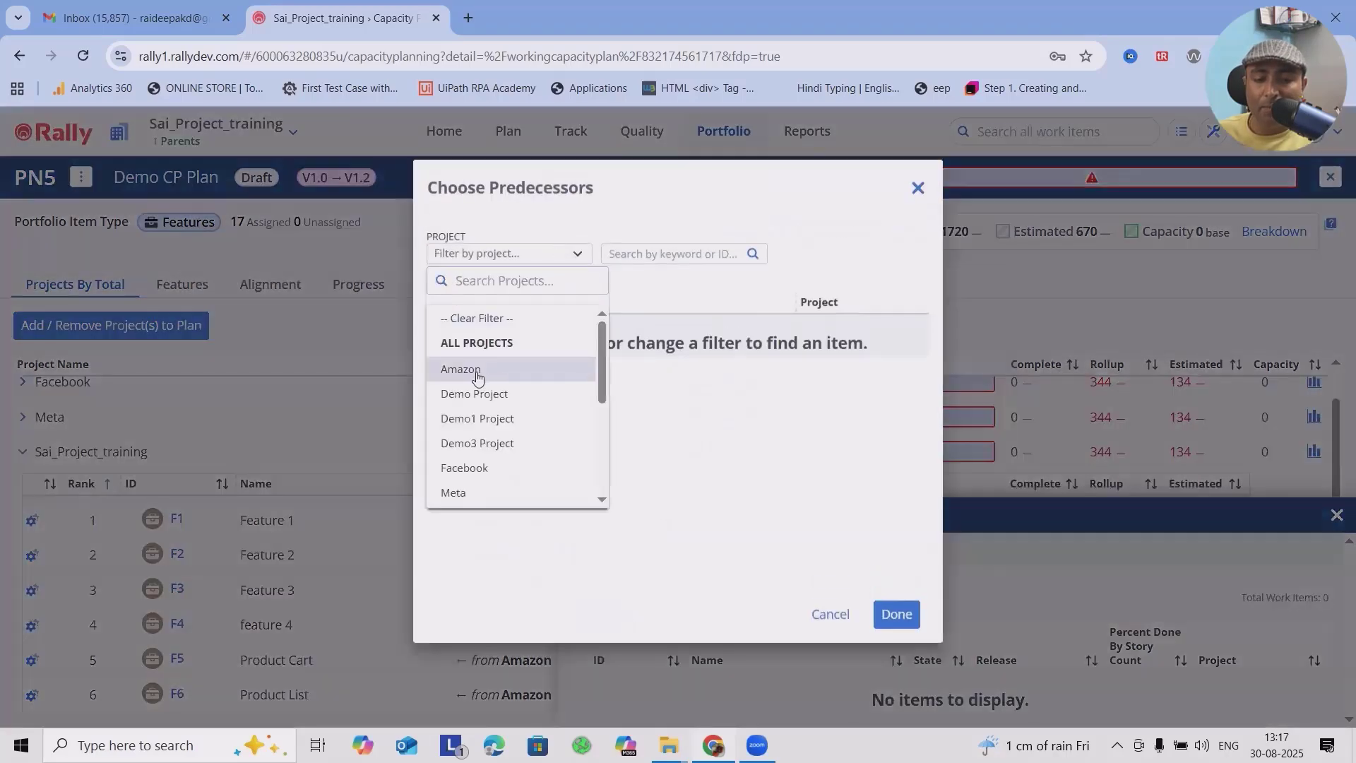
pyautogui.click(455, 367)
pyautogui.click(452, 333)
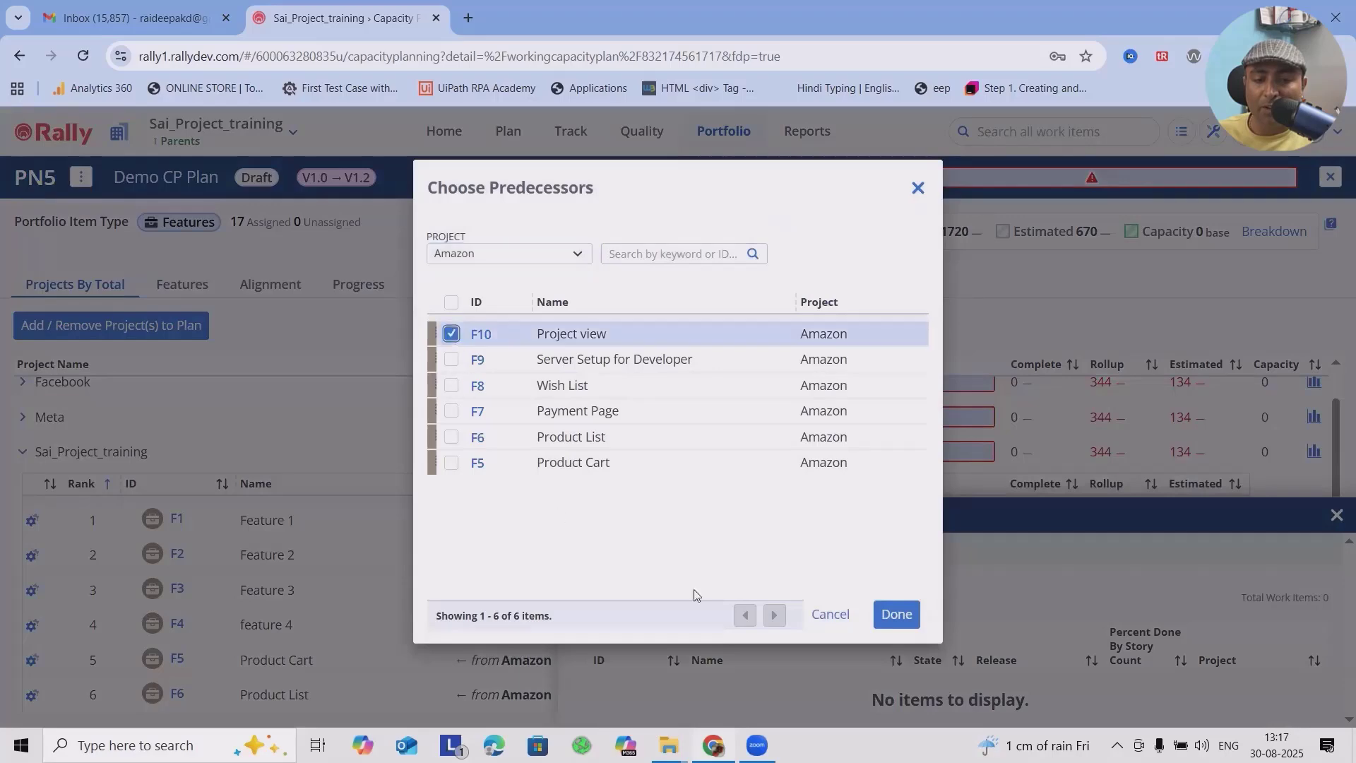
pyautogui.click(897, 614)
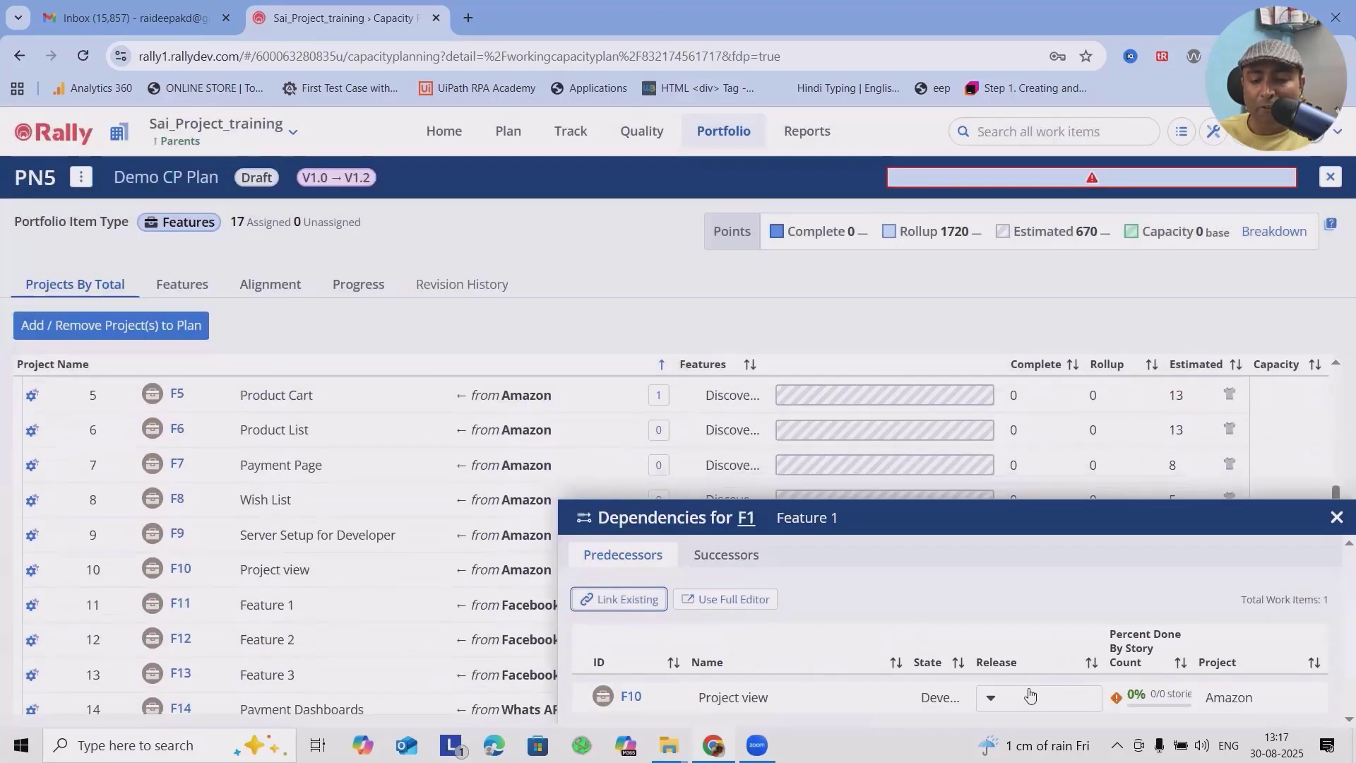
pyautogui.click(1335, 516)
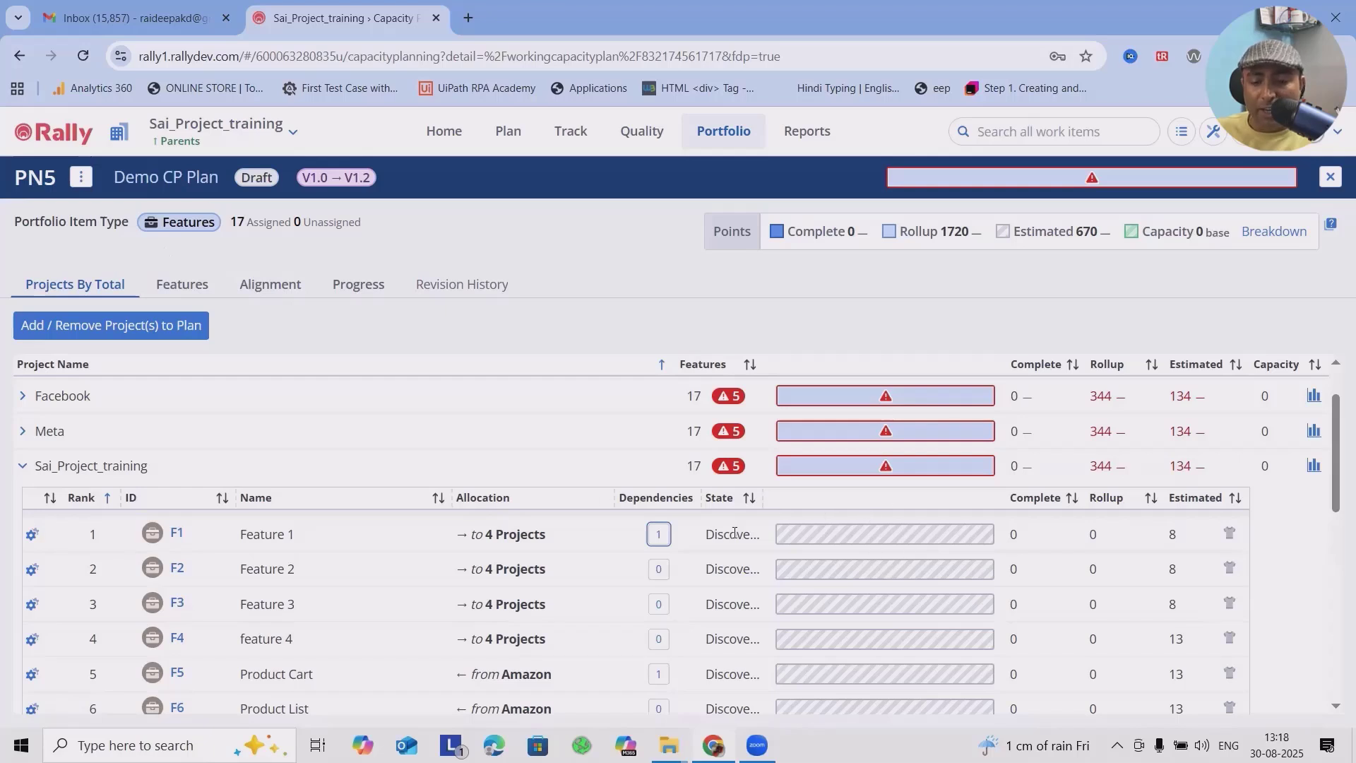
# Step: Review the progress bars, rollups and estimates of Sai_Project_training's features and collapse the project
pyautogui.moveTo(870, 534)
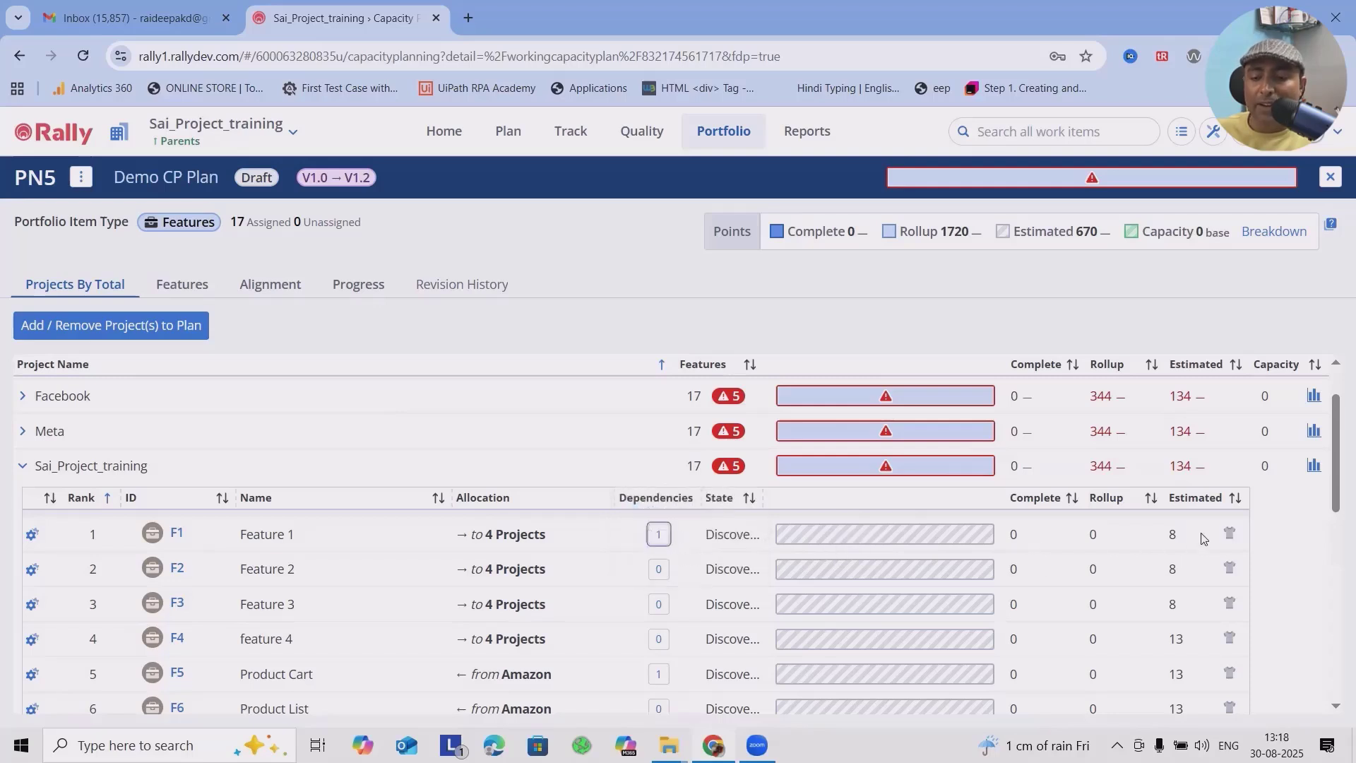
pyautogui.moveTo(1229, 537)
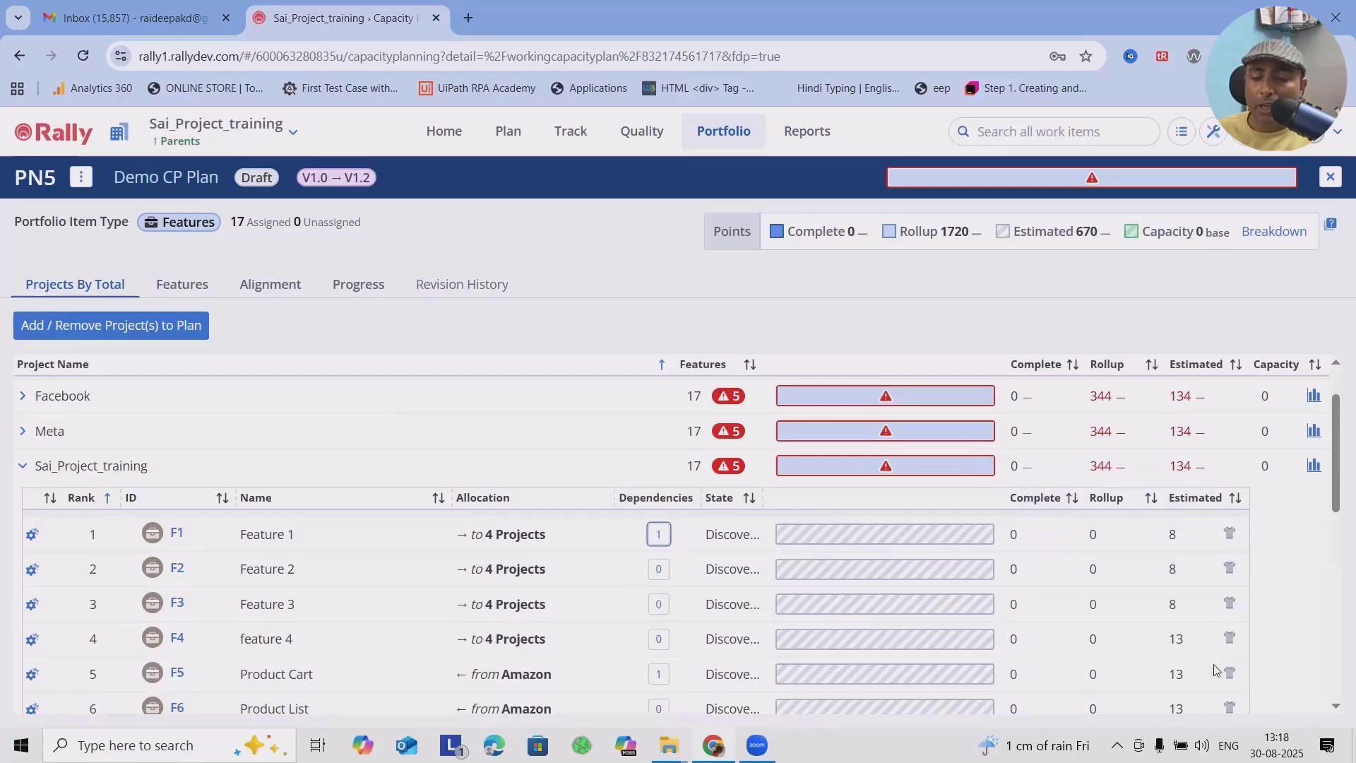
pyautogui.scroll(-5, 1130, 579)
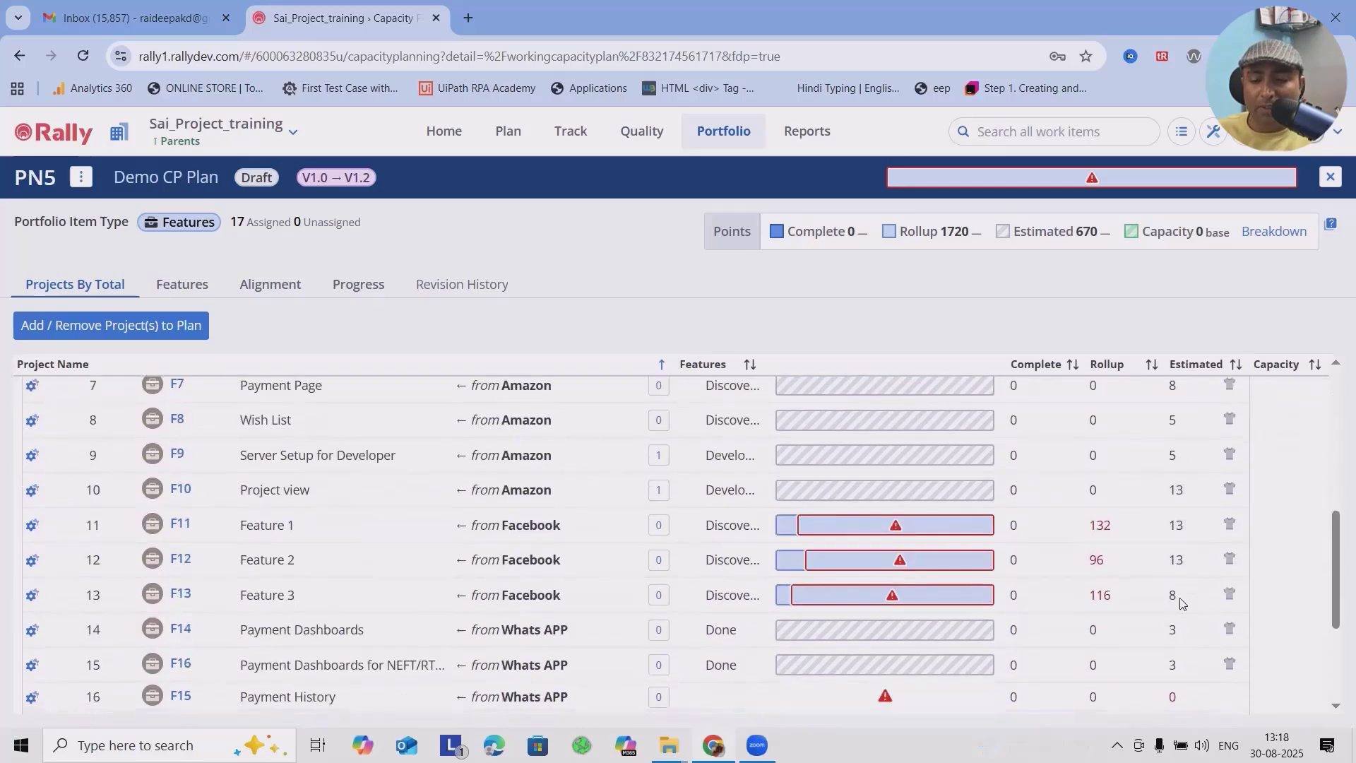
pyautogui.scroll(4, 1177, 593)
pyautogui.scroll(1, 1177, 593)
pyautogui.click(23, 428)
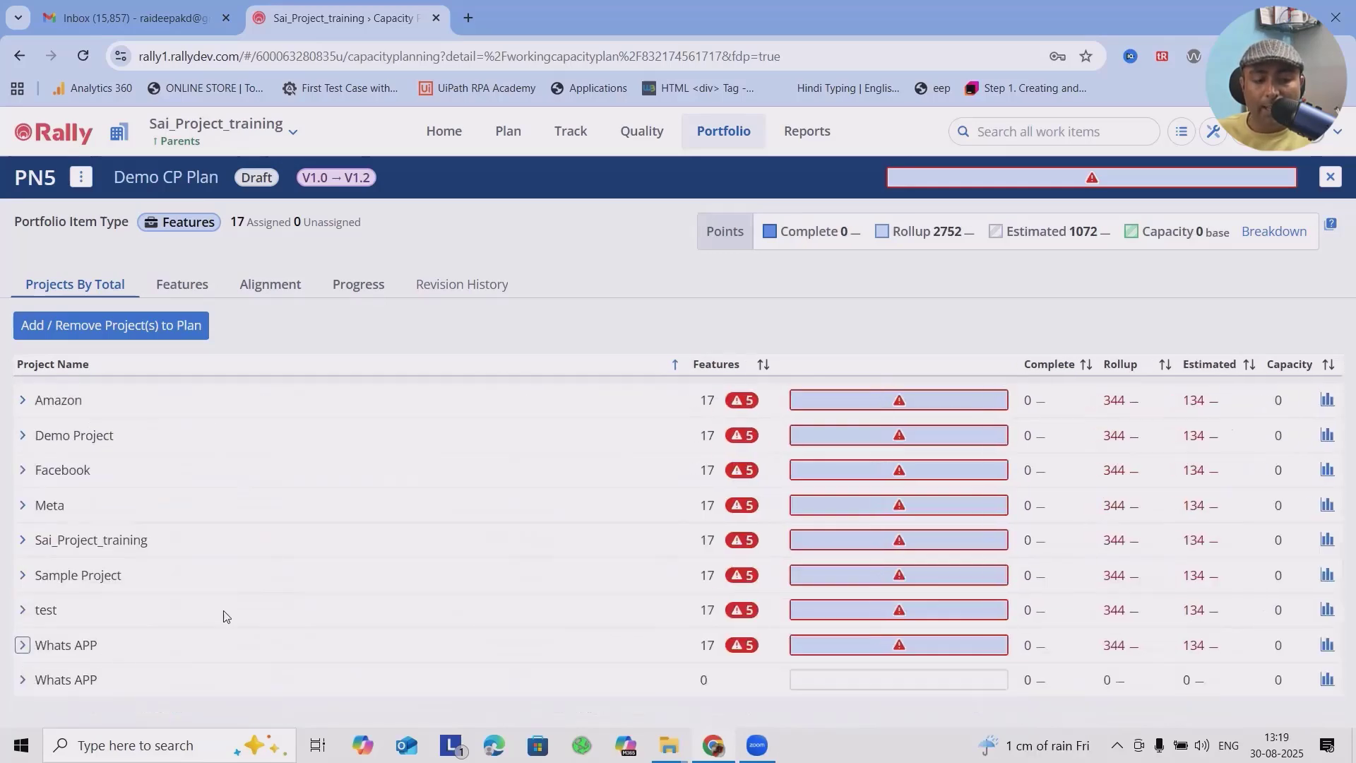
# Step: Check the Amazon project's rollup and estimated points, view its Capacity Forecast and close the forecast
pyautogui.click(62, 683)
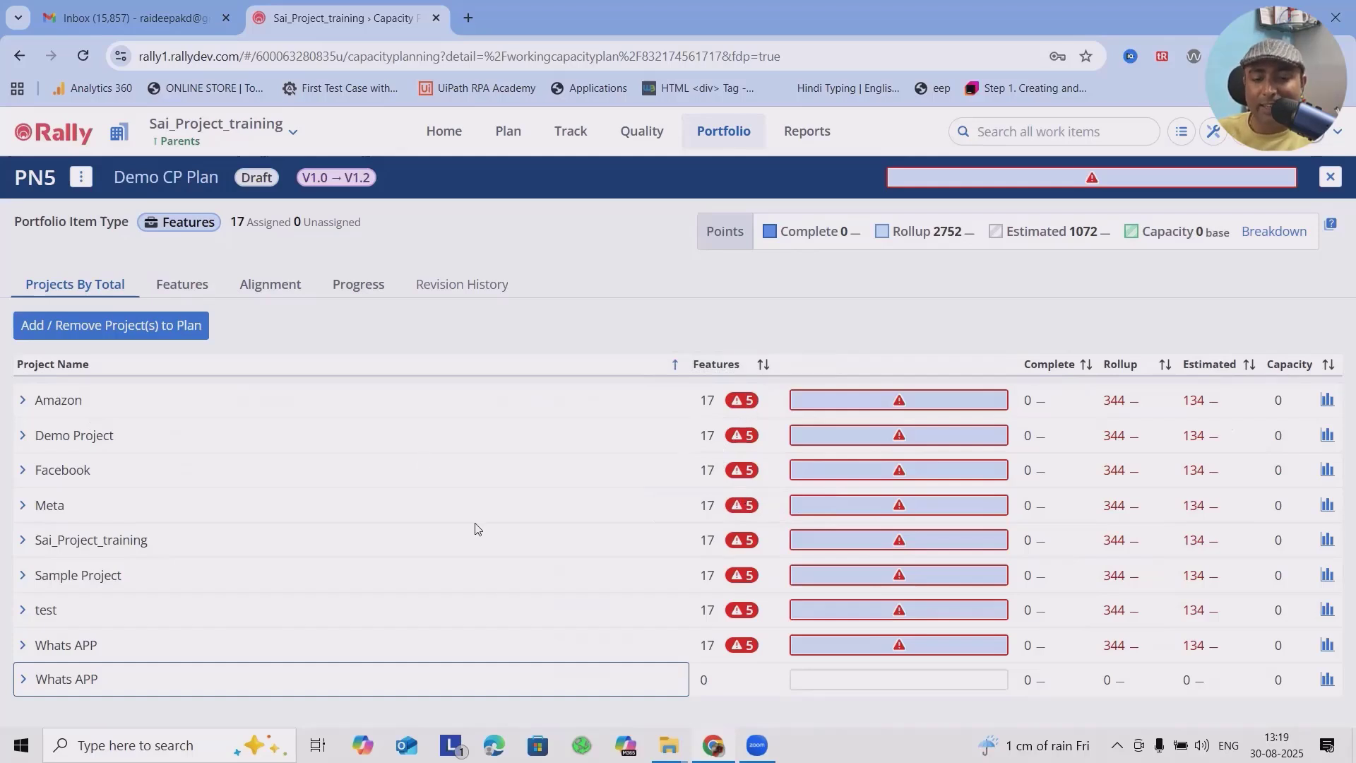
pyautogui.click(1128, 406)
pyautogui.click(1212, 397)
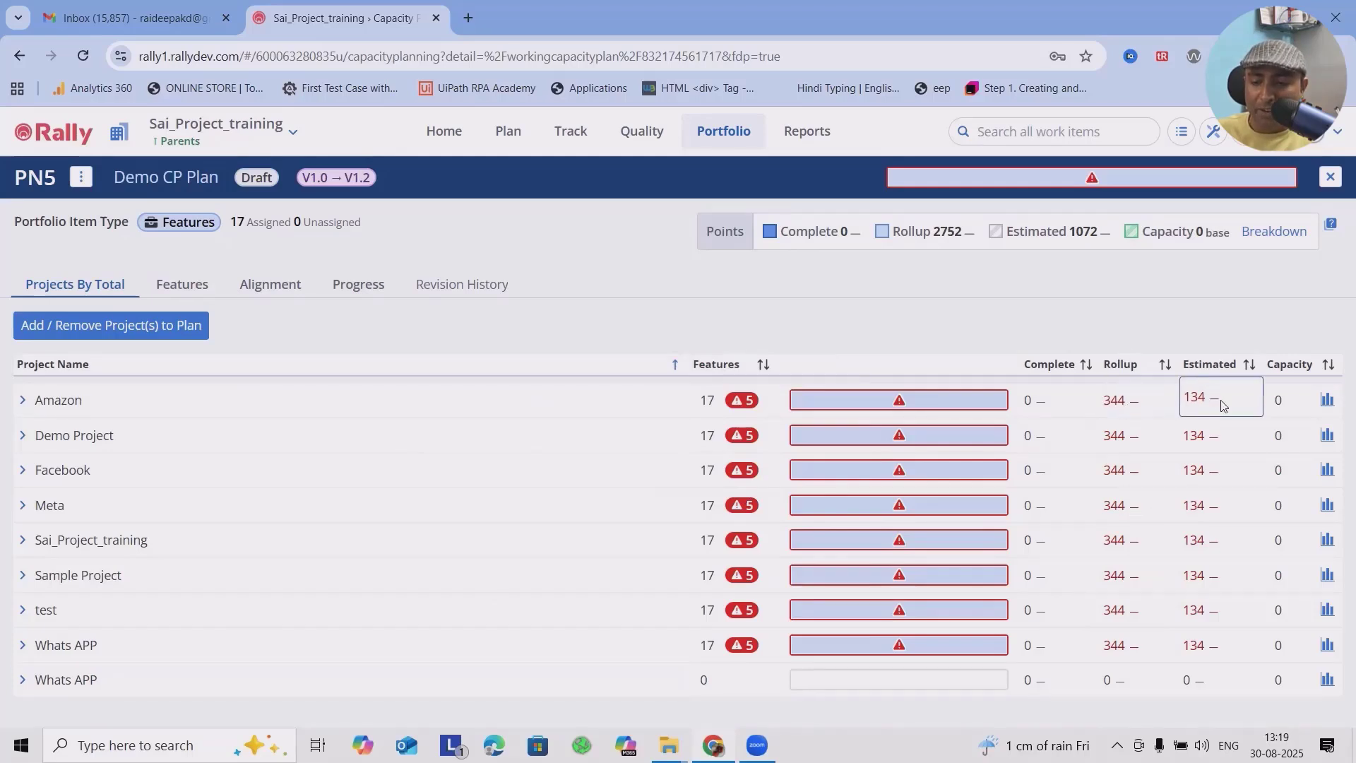
pyautogui.click(1327, 400)
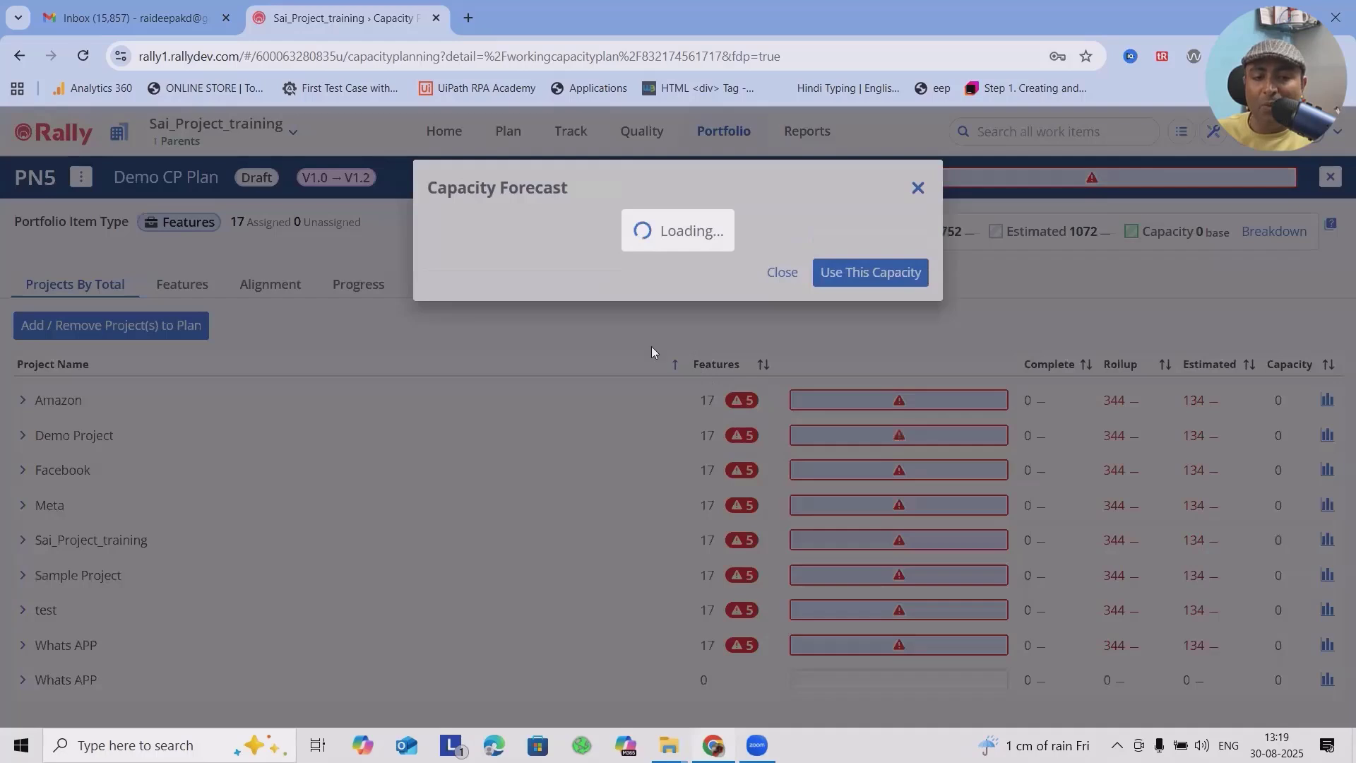
pyautogui.click(892, 415)
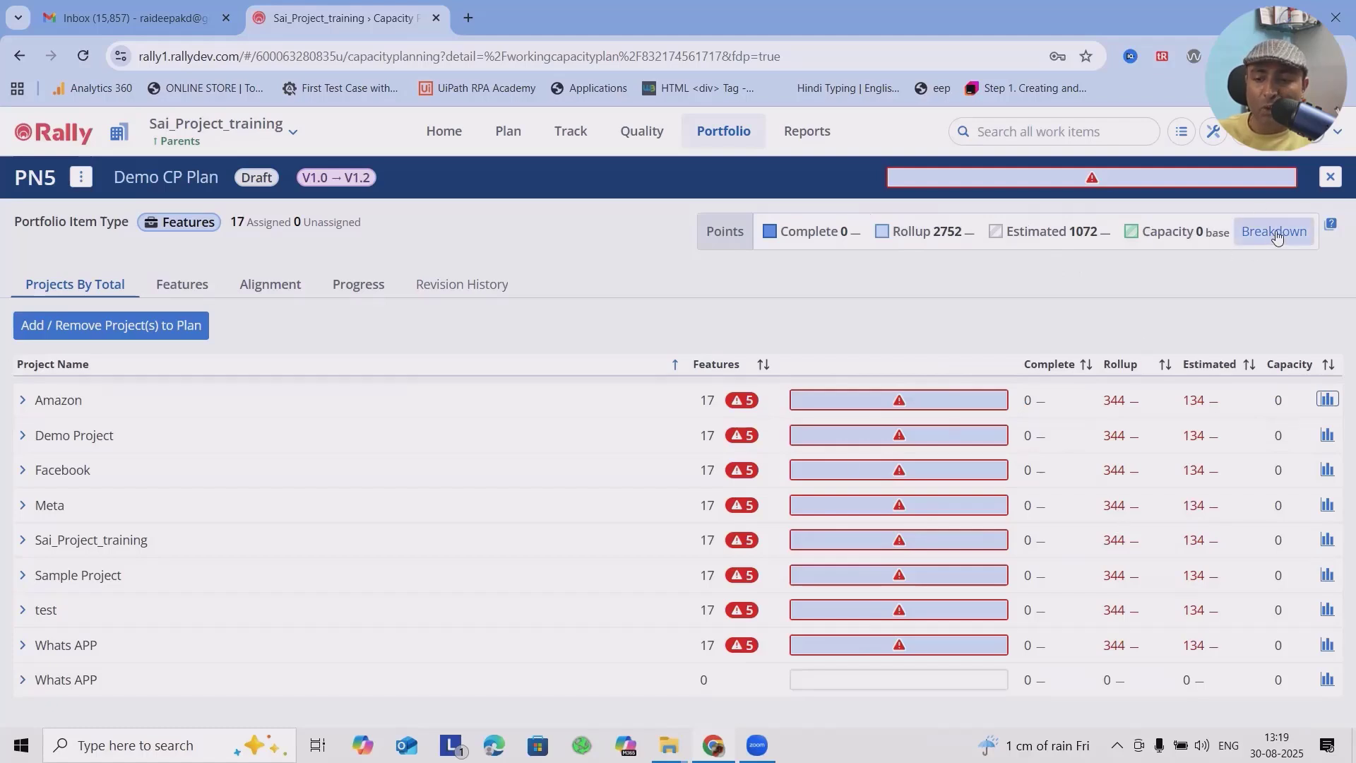
pyautogui.moveTo(1286, 242)
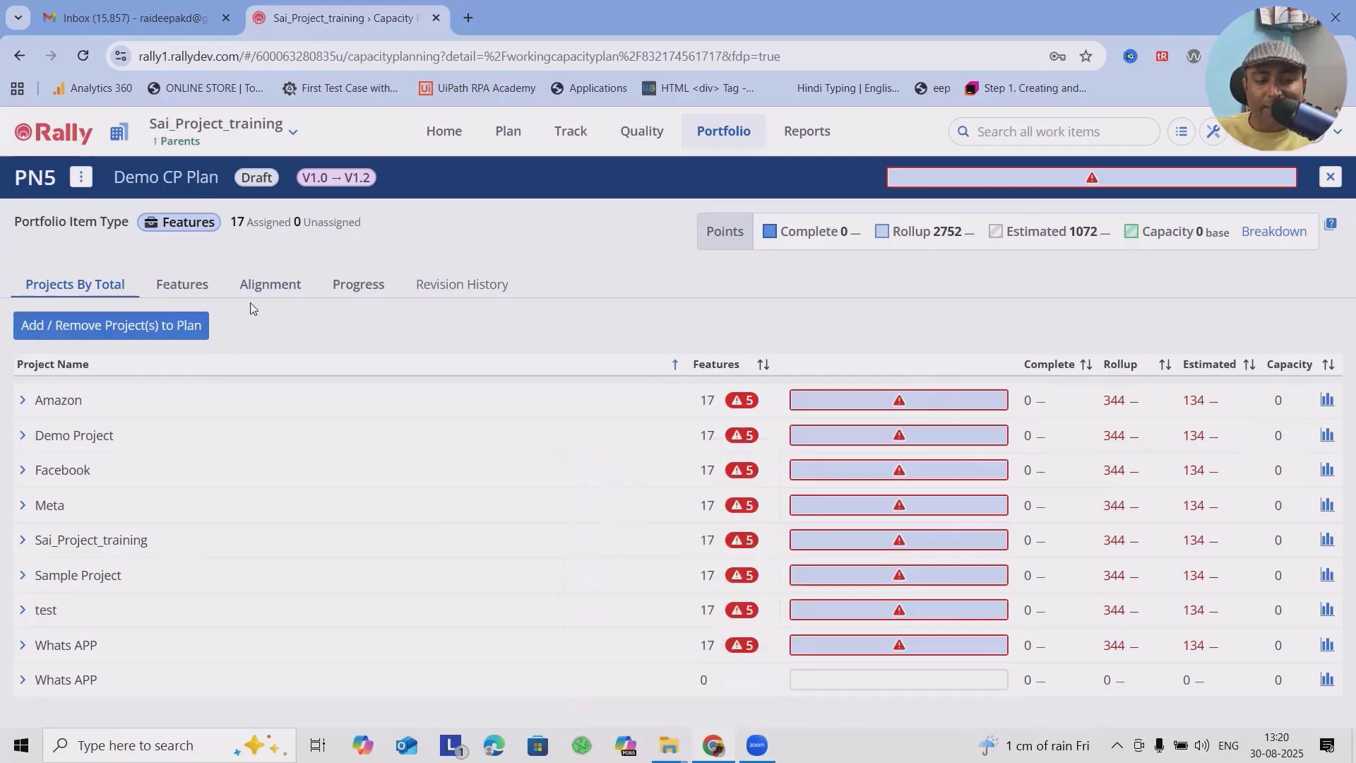
# Step: Review the plan's features with their planned project allocations and the capacity of each project
pyautogui.click(181, 290)
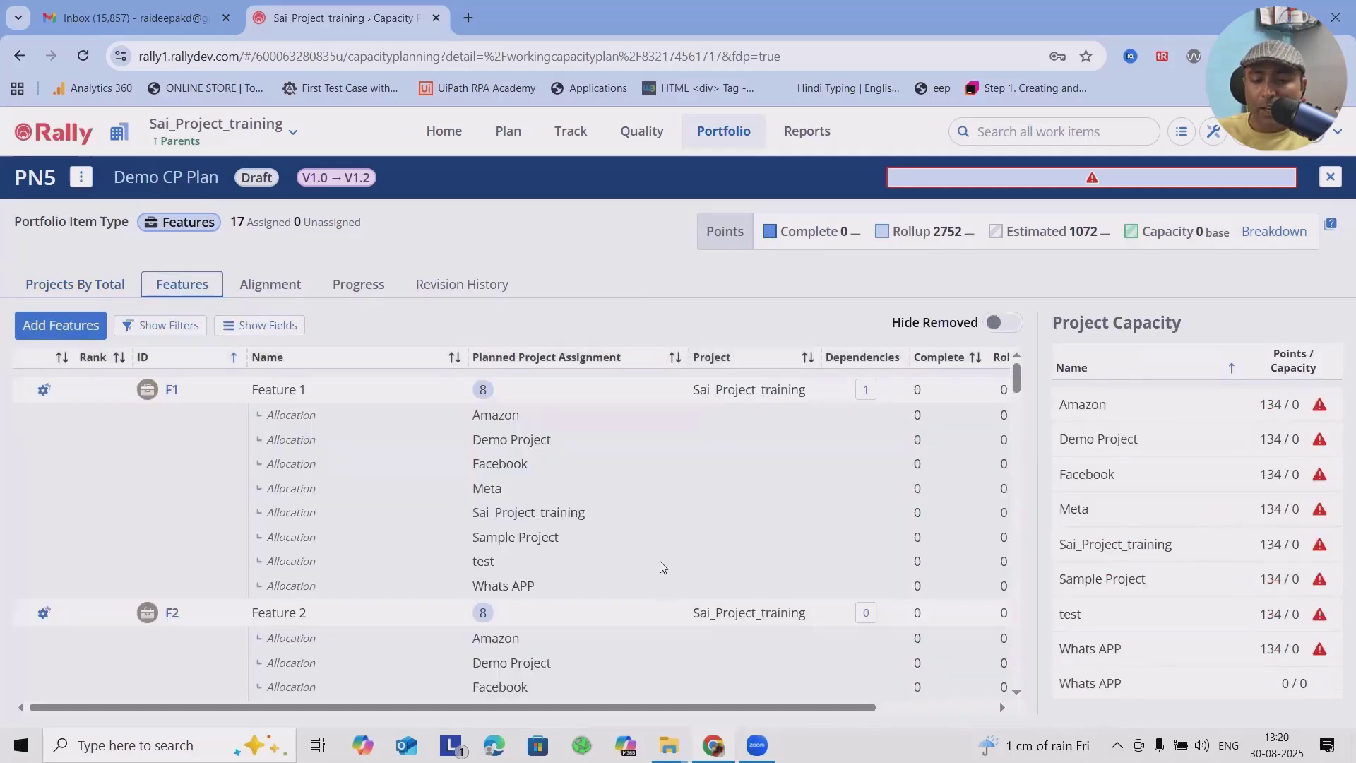
pyautogui.scroll(-2, 706, 609)
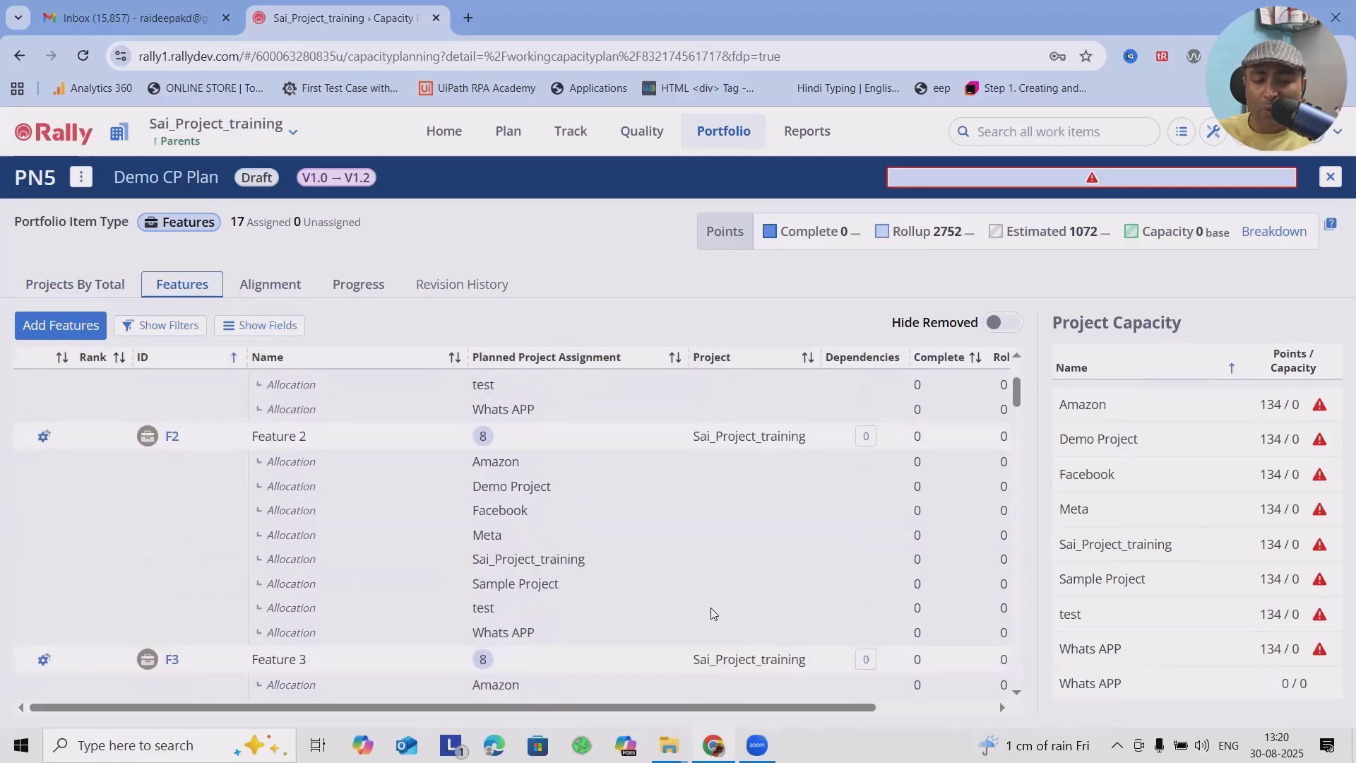
pyautogui.scroll(2, 42, 612)
pyautogui.scroll(-1, 55, 447)
pyautogui.scroll(1, 644, 560)
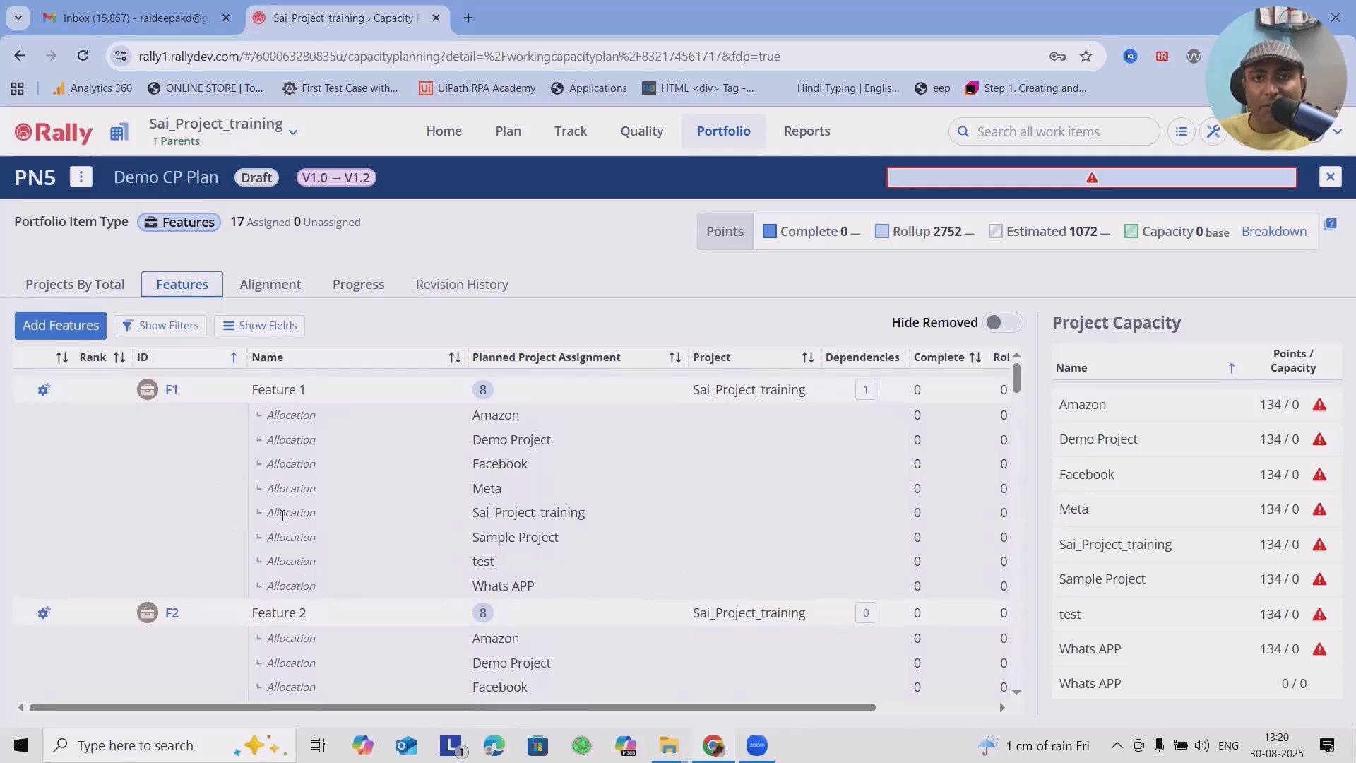
# Step: Examine the features and page size options offered for adding to the plan, and cancel without adding anything
pyautogui.click(41, 328)
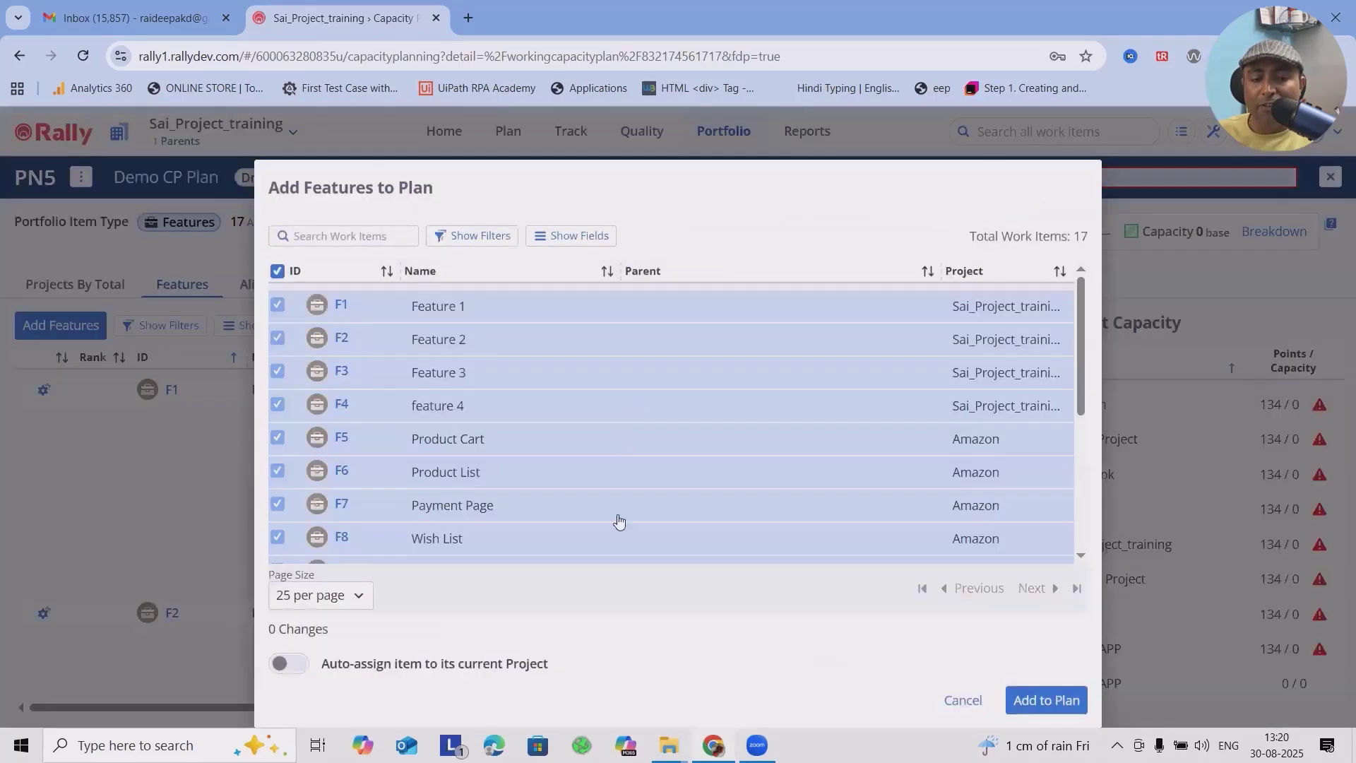
pyautogui.scroll(-3, 618, 523)
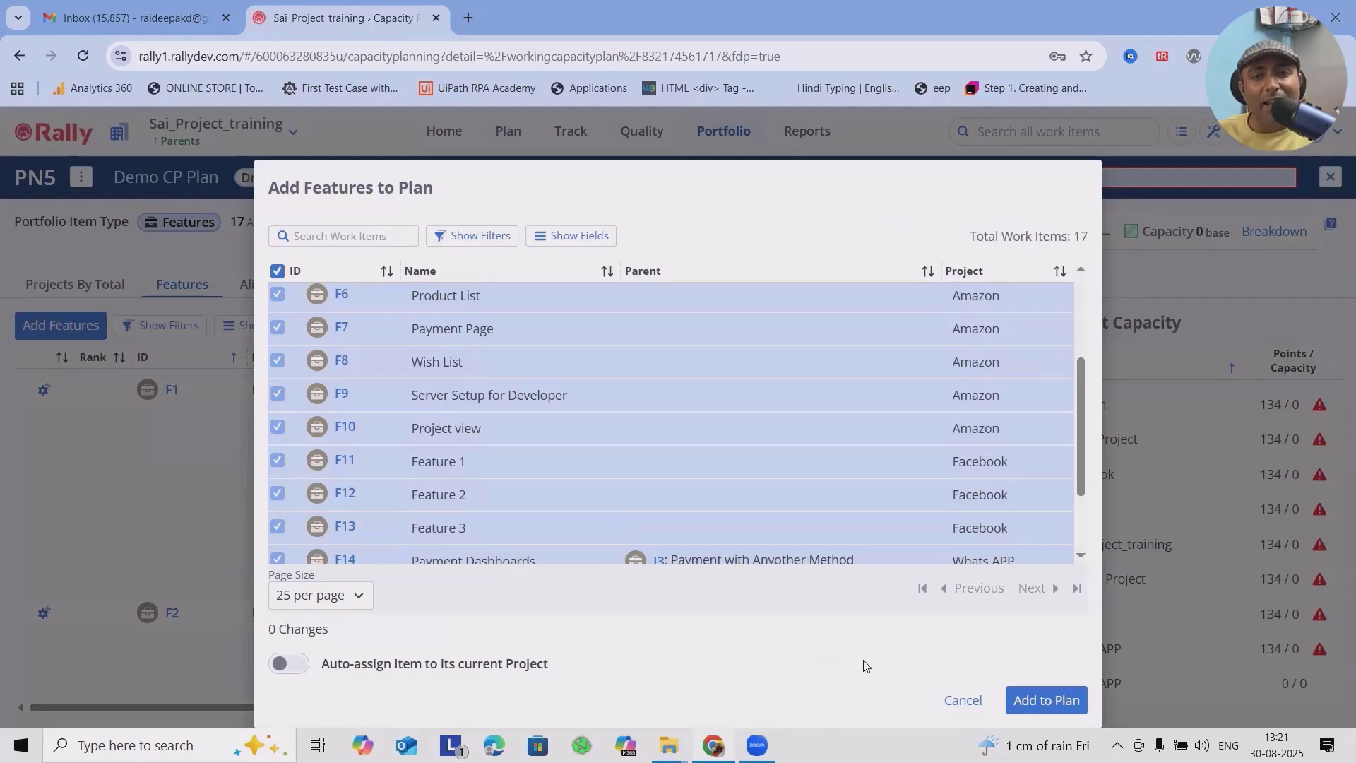
pyautogui.click(346, 601)
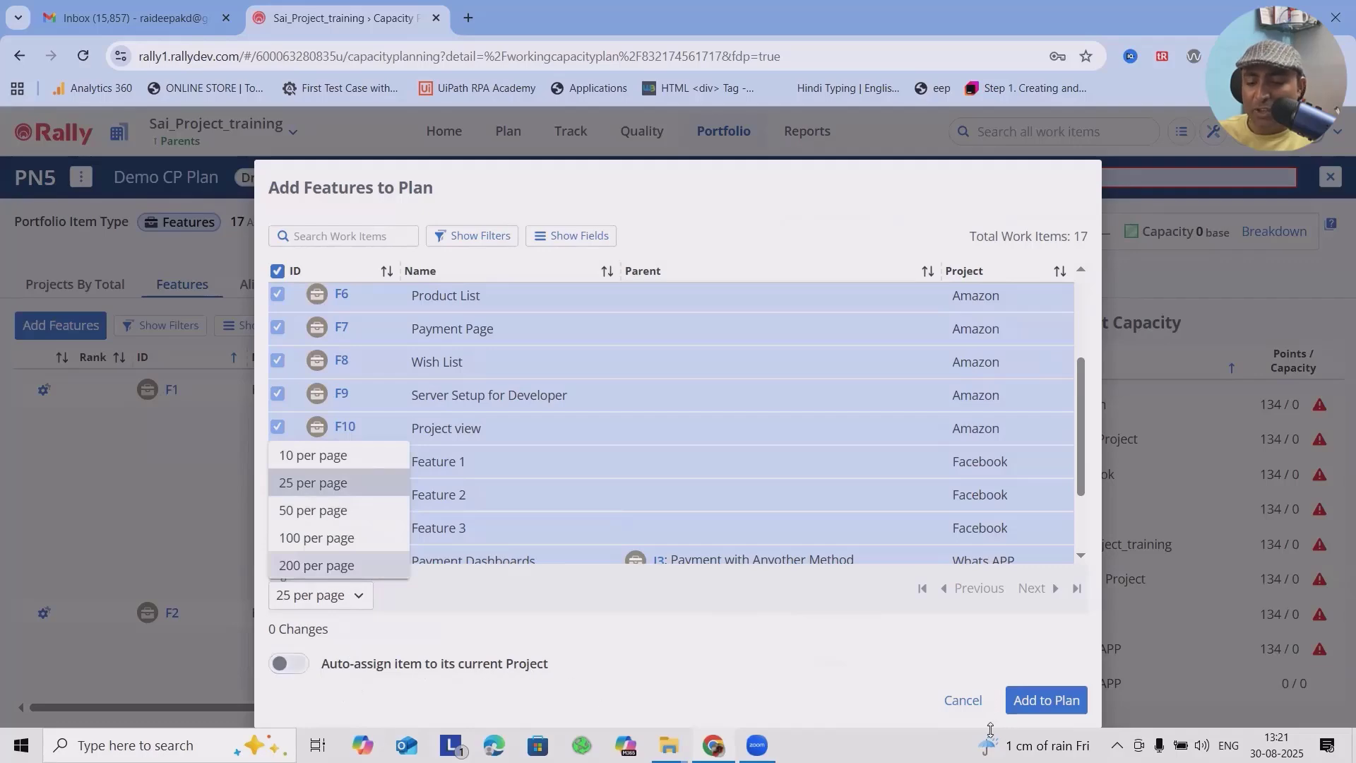
pyautogui.click(964, 701)
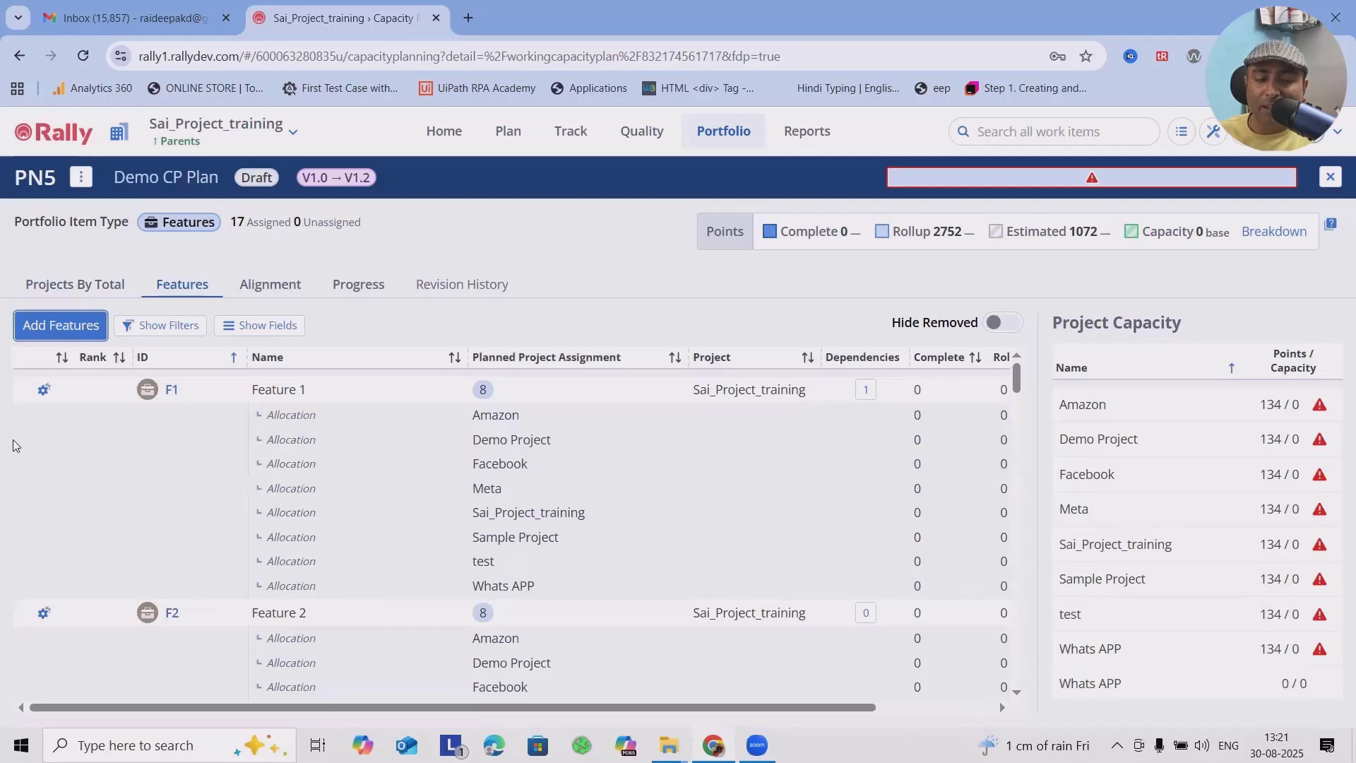
# Step: Review the plan's alignment to Investment Category by Estimated value, checking the Maintenance category's entries
pyautogui.click(258, 284)
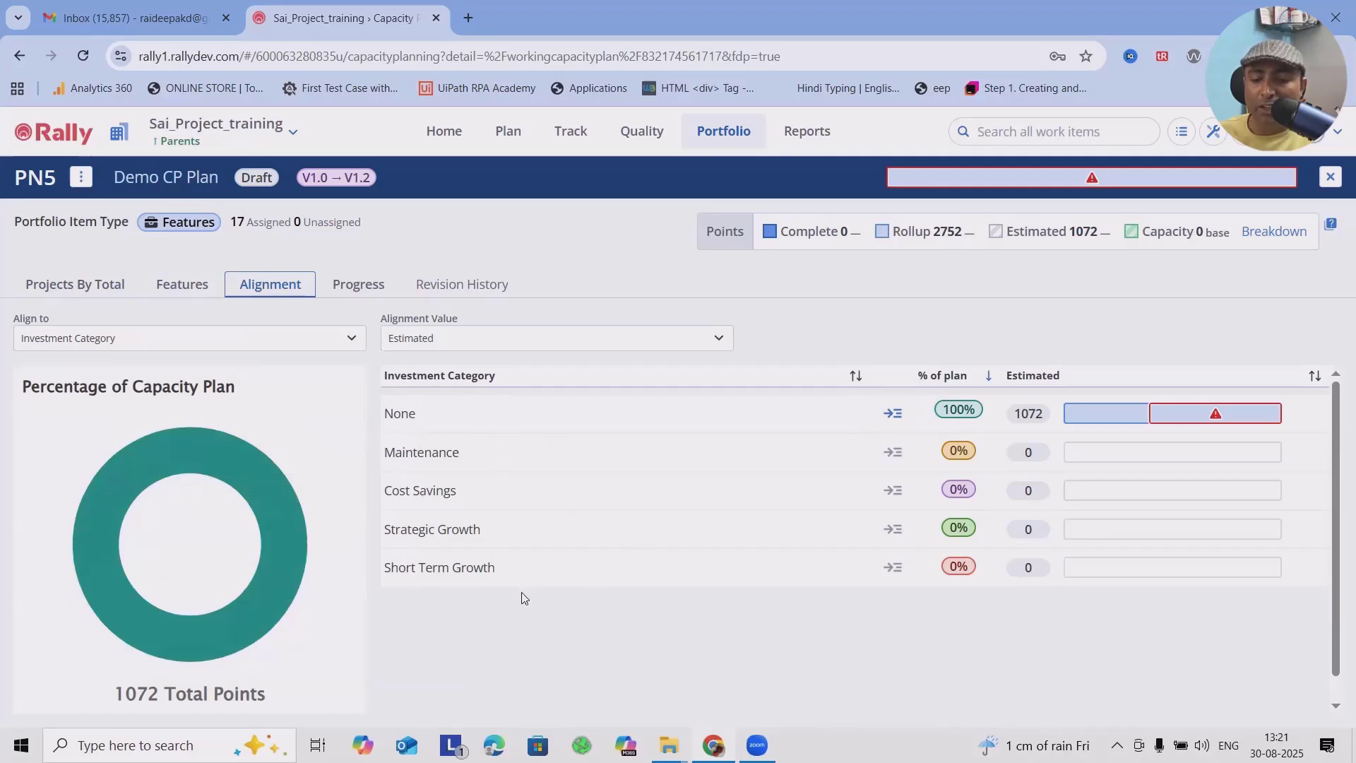
pyautogui.click(1143, 456)
pyautogui.click(892, 459)
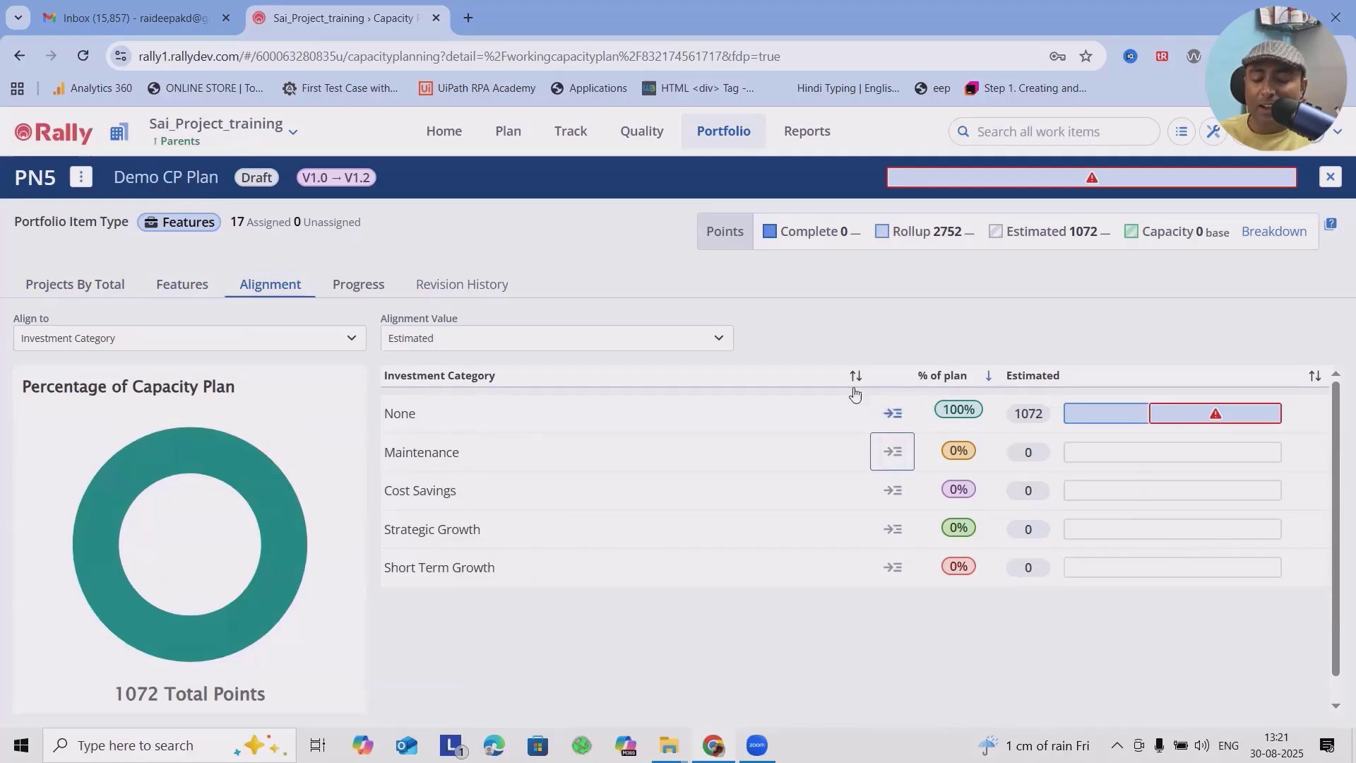
pyautogui.scroll(-1, 823, 488)
pyautogui.scroll(1, 742, 431)
# Step: View the Investment Category alignment by Rollup and by Complete, leaving the alignment value set to Complete
pyautogui.click(672, 340)
pyautogui.click(462, 397)
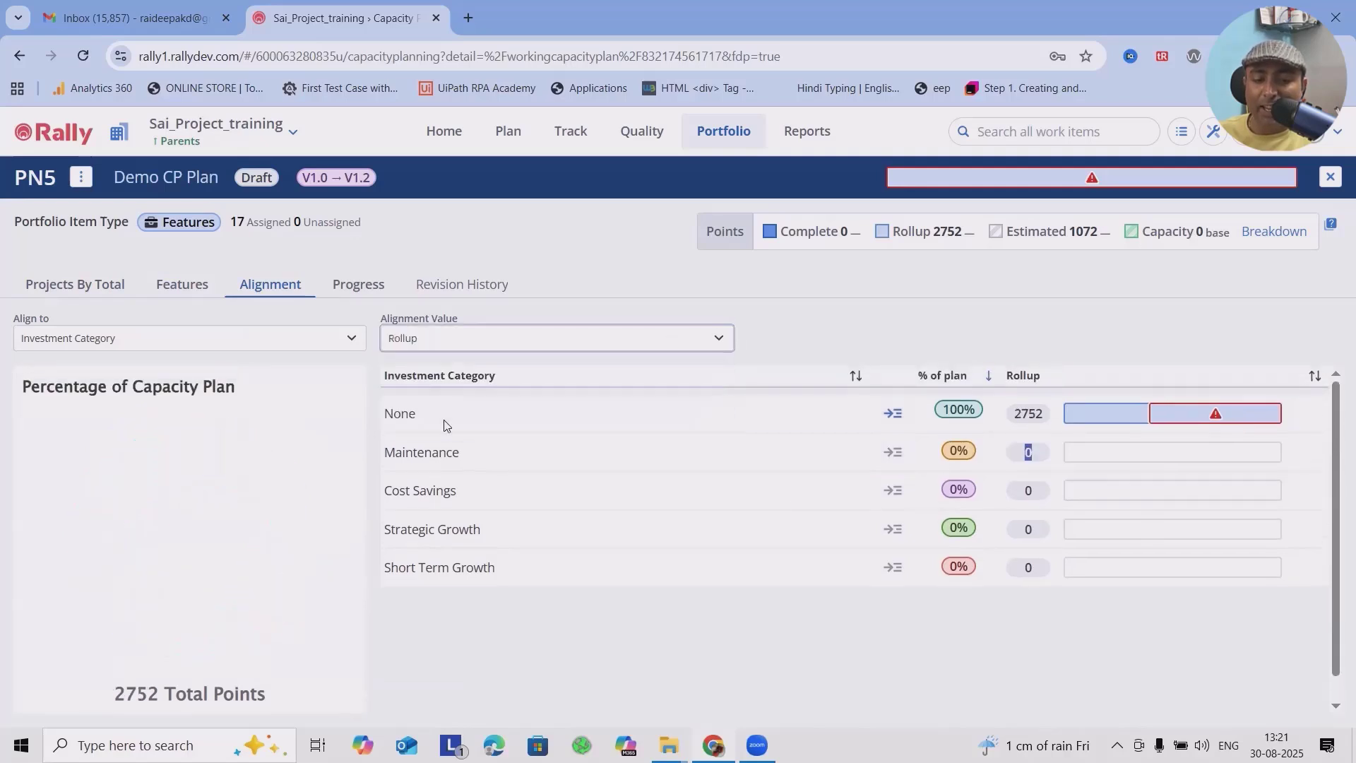
pyautogui.click(522, 337)
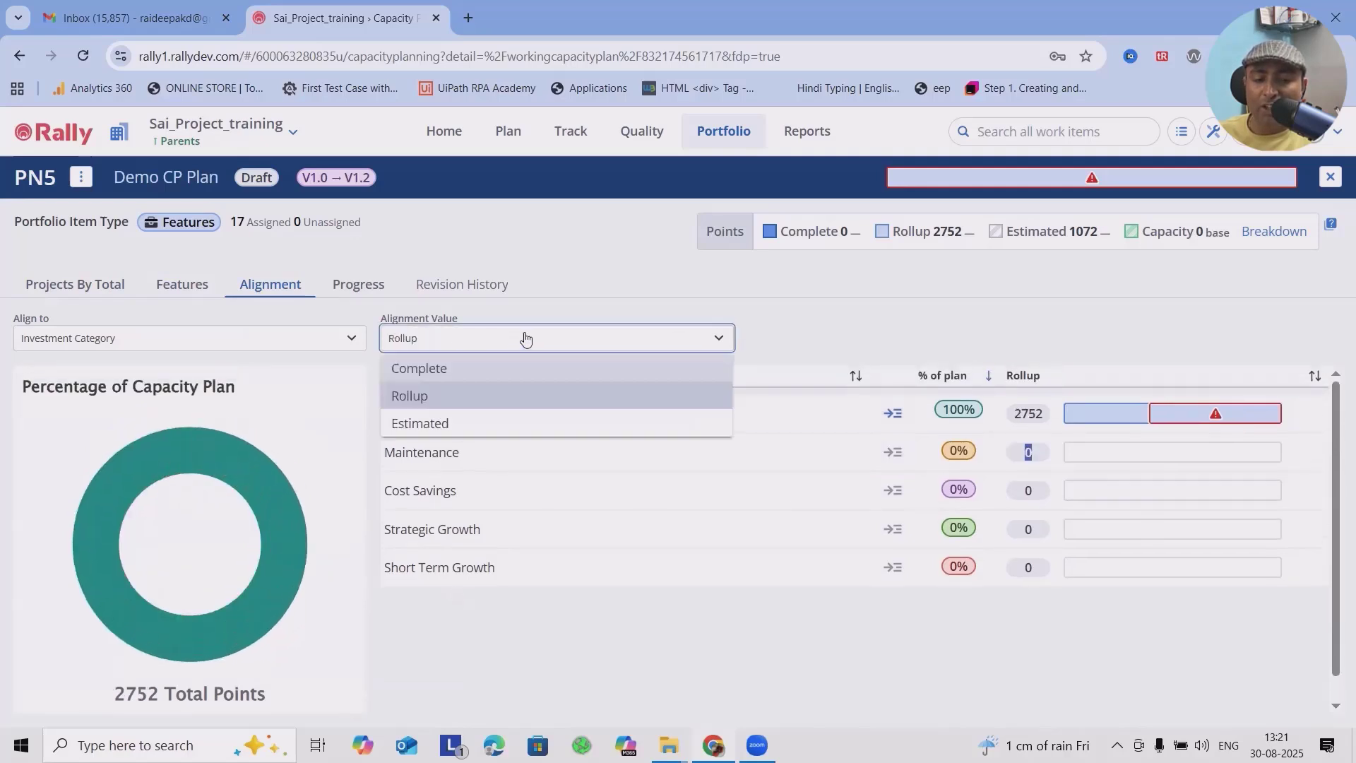
pyautogui.click(472, 373)
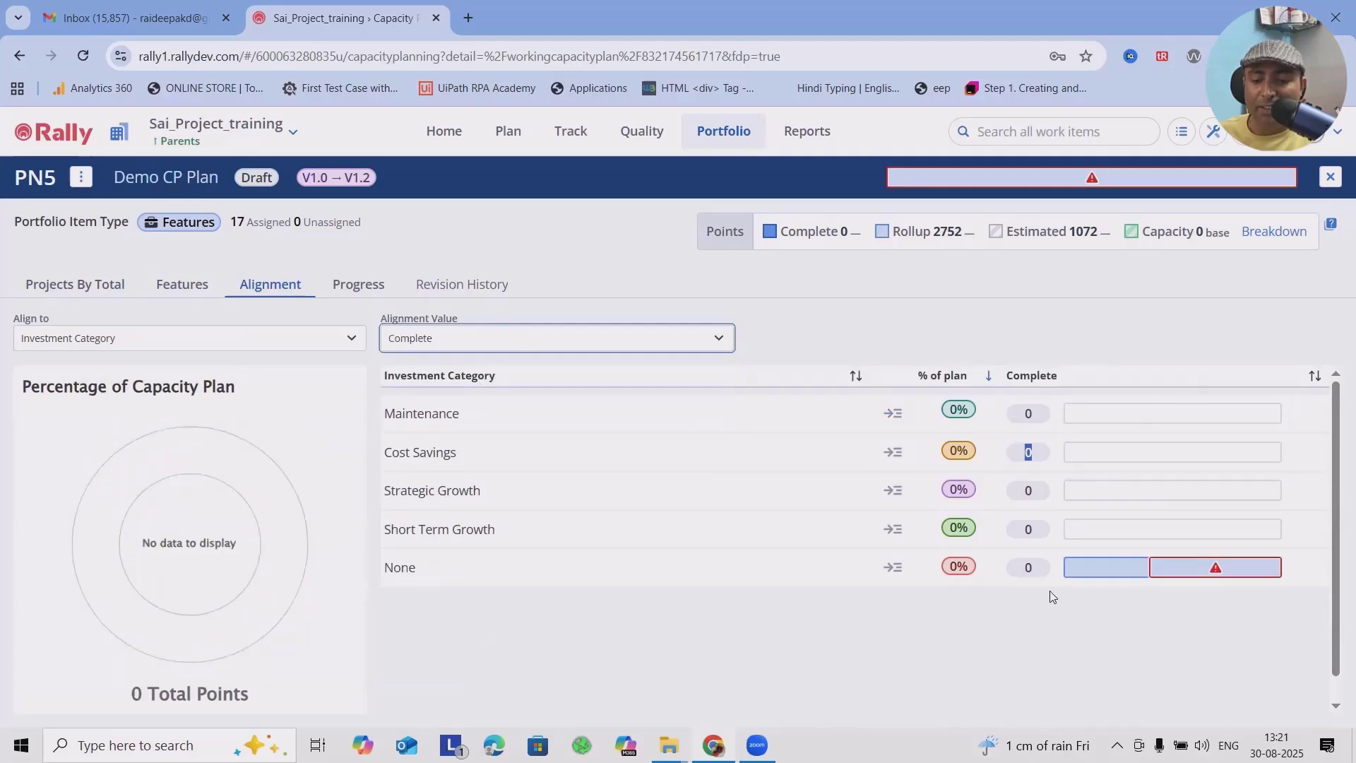
# Step: View the plan's alignment by Portfolio Item Epic, by Theme and by Initiative, leaving it aligned to Initiative
pyautogui.click(133, 341)
pyautogui.click(139, 398)
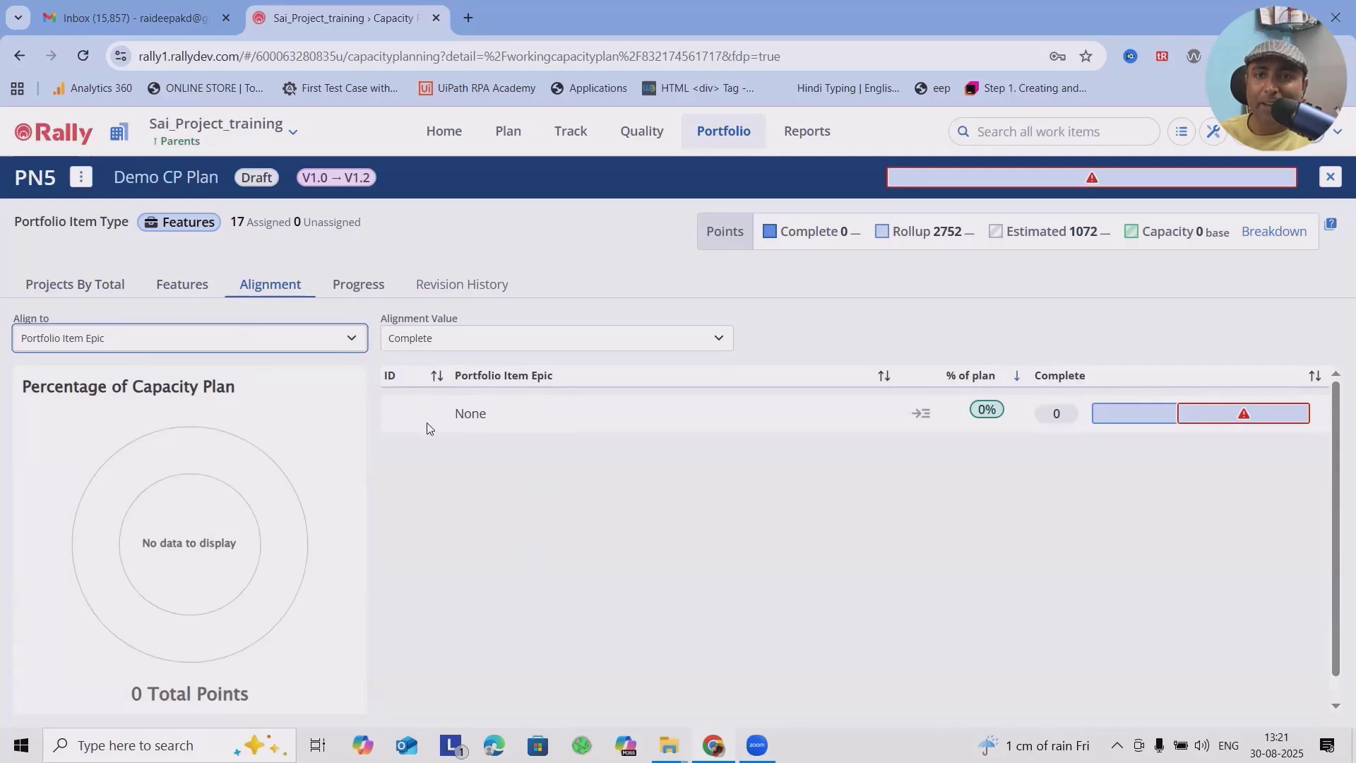
pyautogui.click(335, 342)
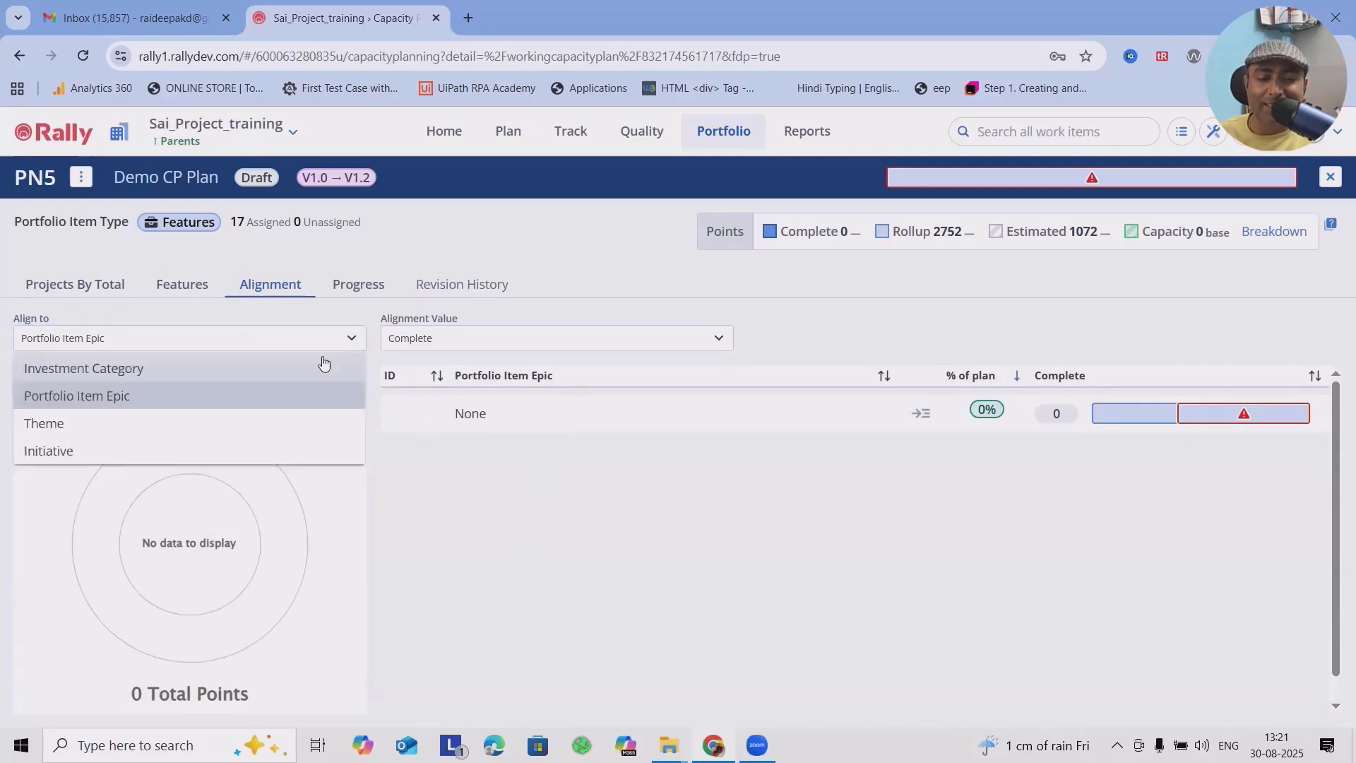
pyautogui.click(92, 426)
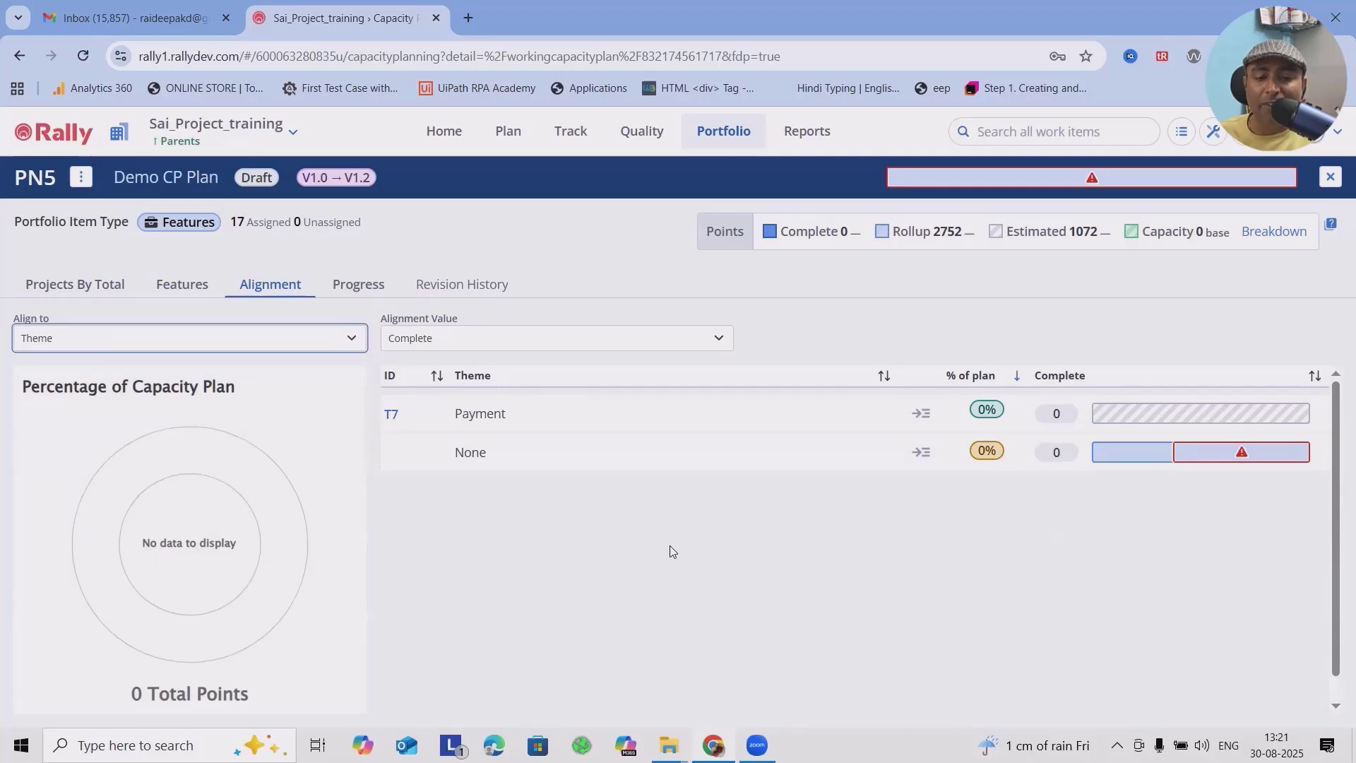
pyautogui.click(230, 346)
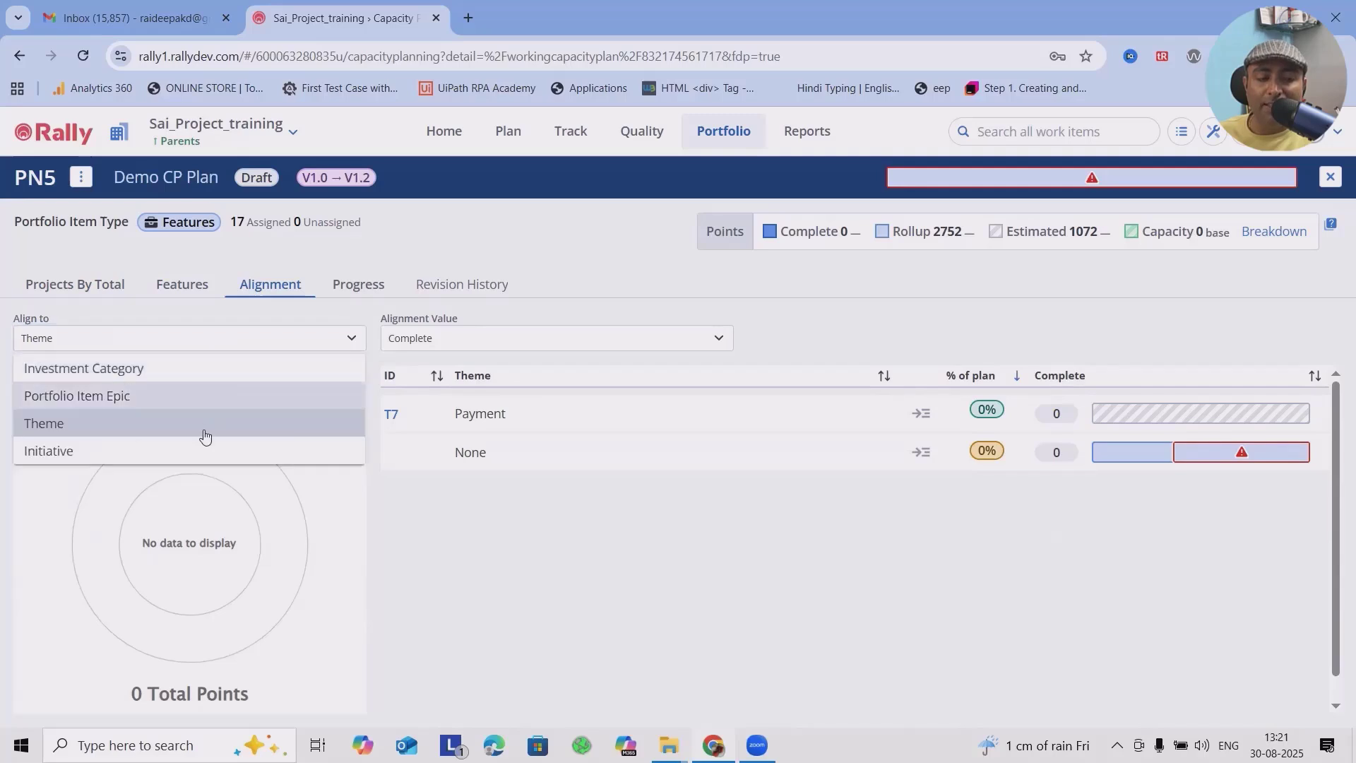
pyautogui.click(132, 455)
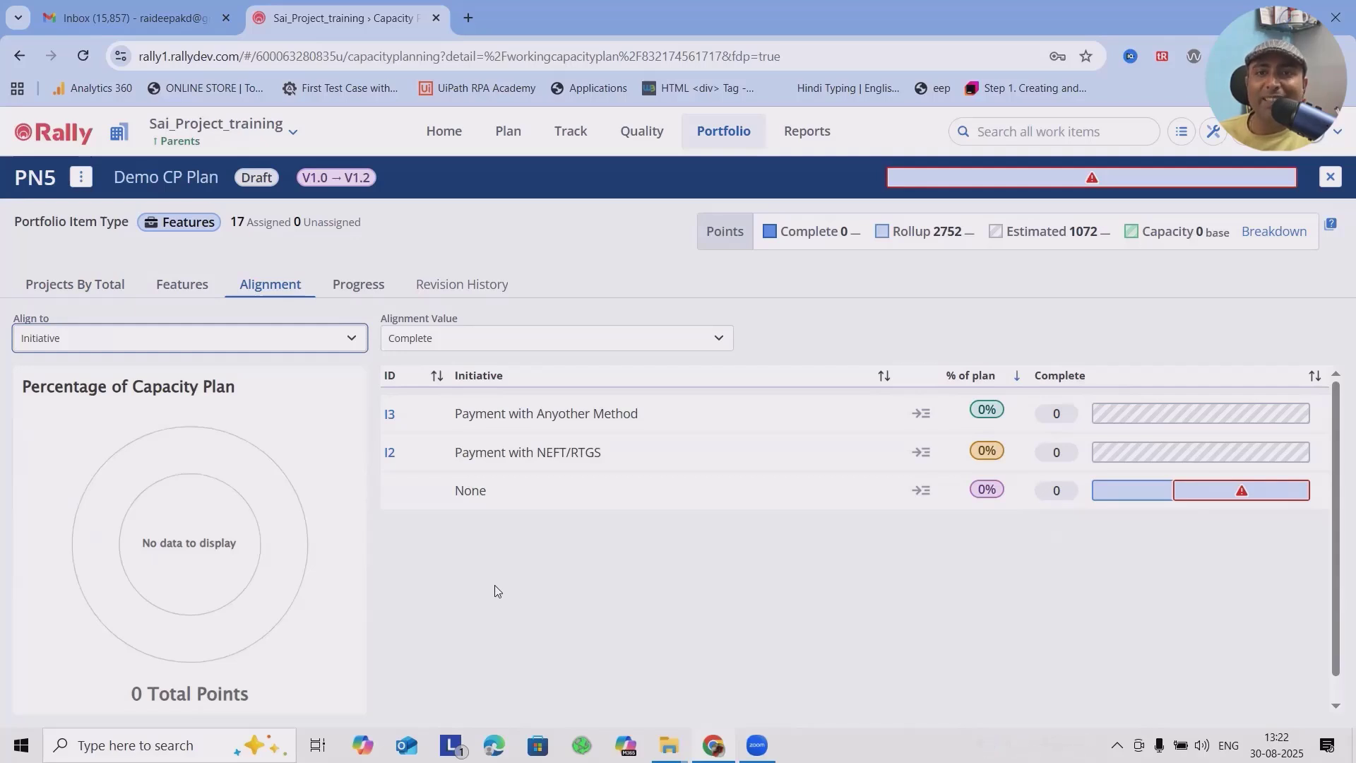
# Step: Review the plan's progress charts and look through its revision history
pyautogui.click(374, 289)
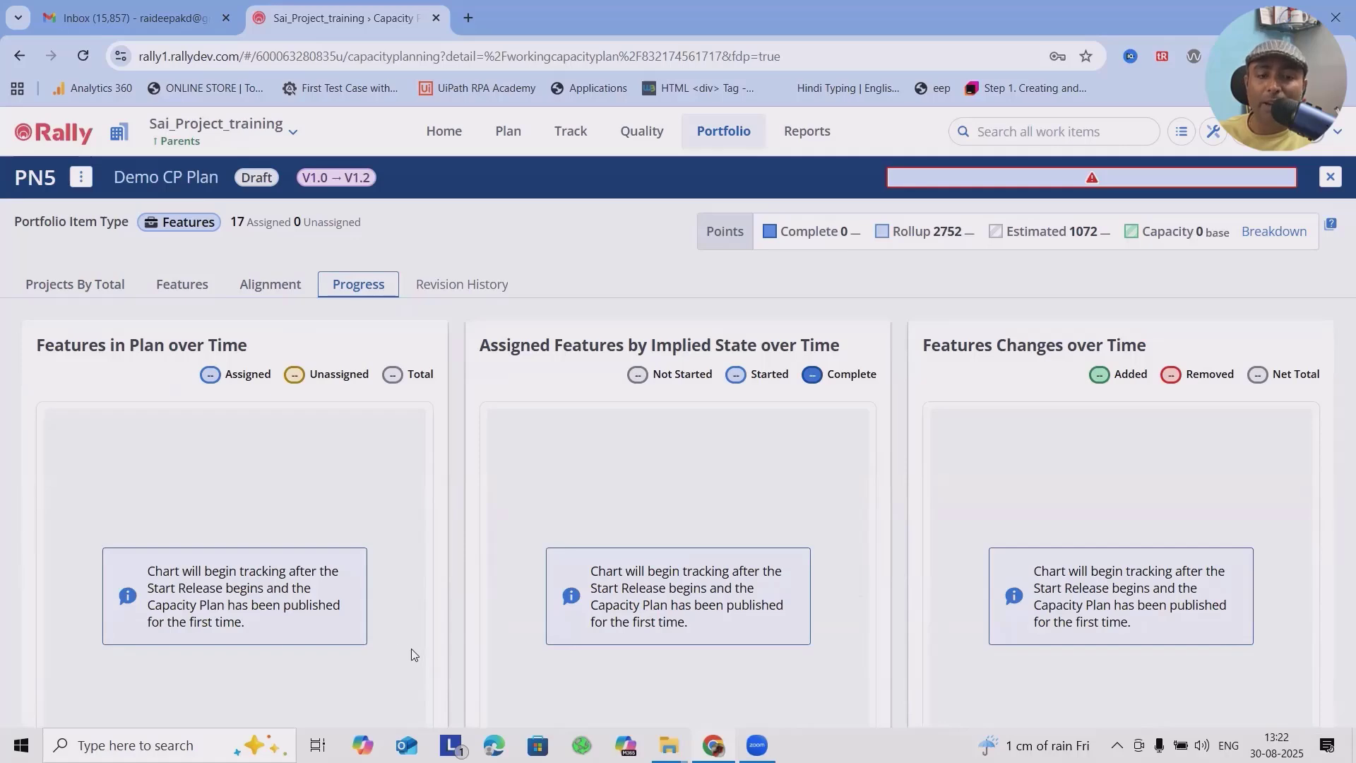
pyautogui.click(461, 289)
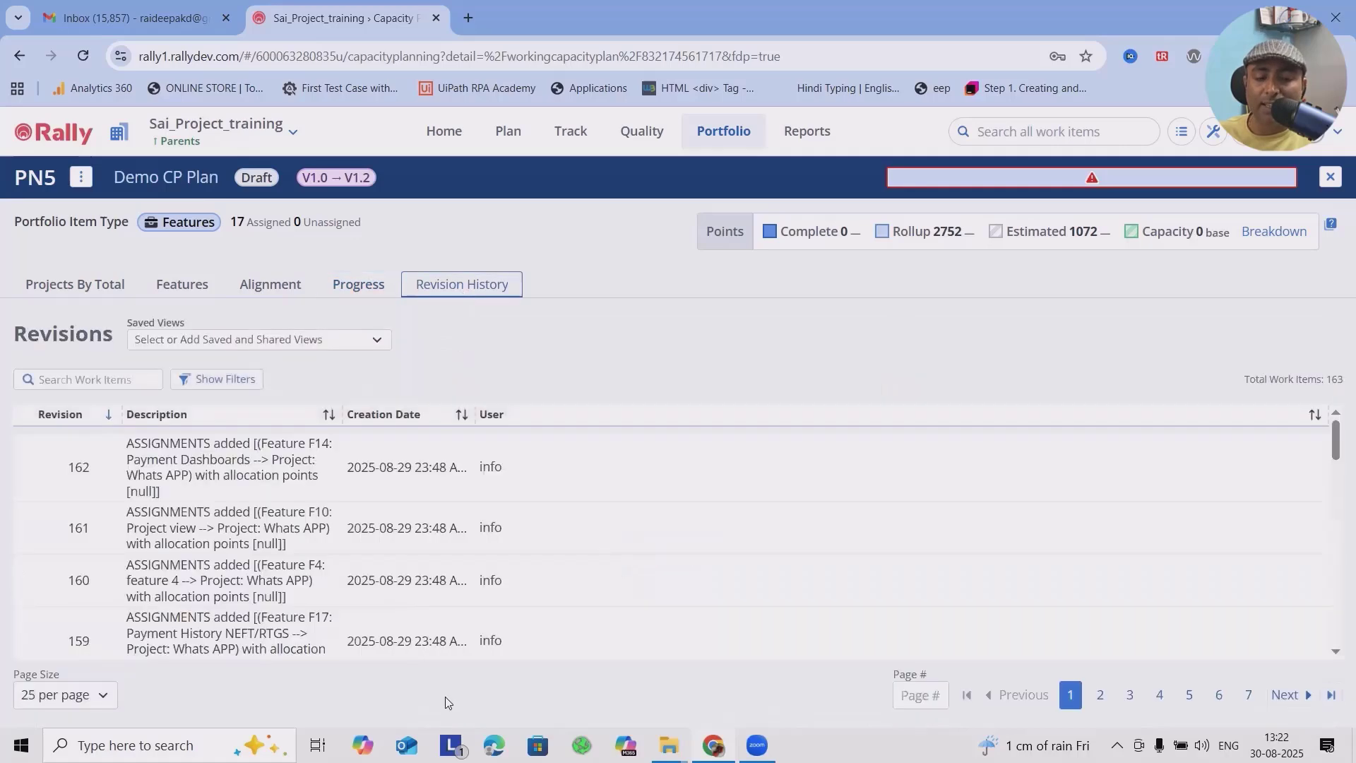
pyautogui.scroll(-5, 777, 544)
pyautogui.scroll(5, 869, 614)
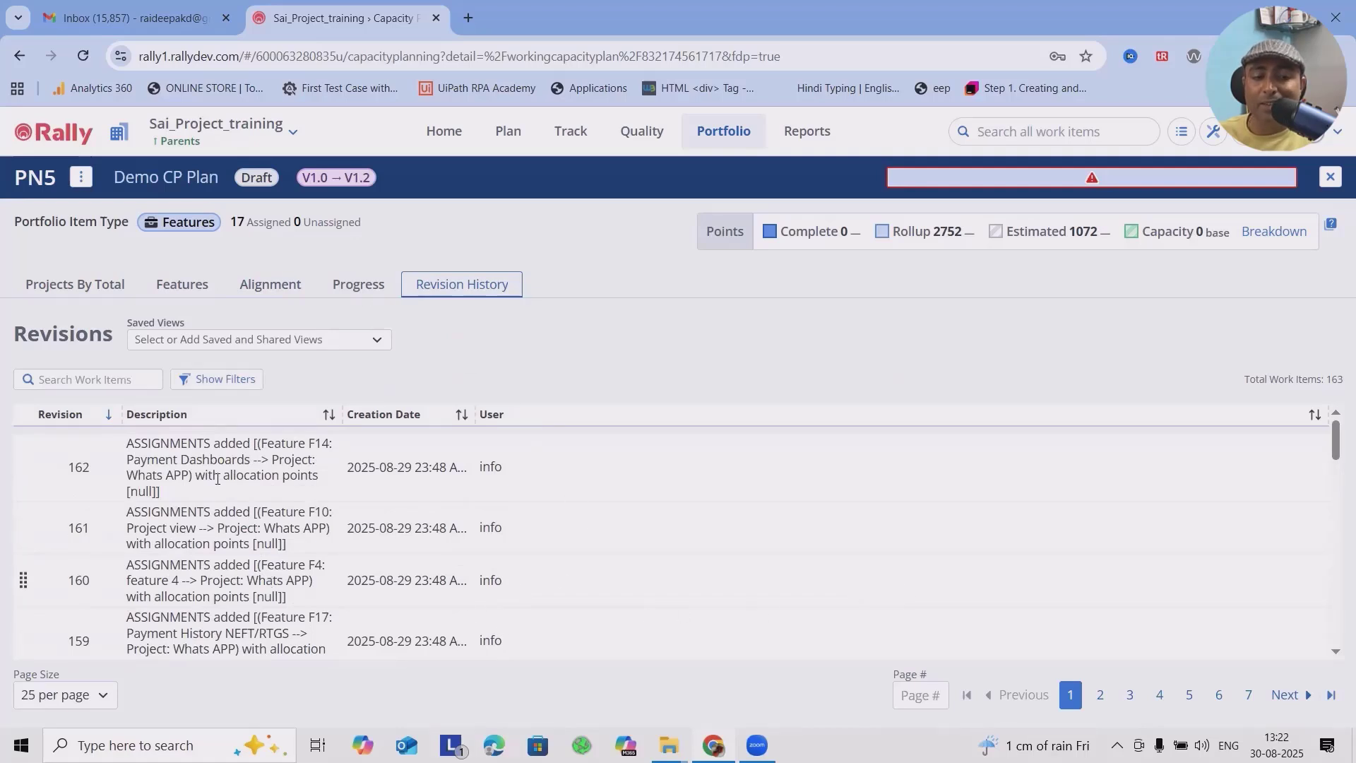
# Step: Return to the plan's project totals and publish Demo CP Plan without updating the portfolio item fields
pyautogui.click(80, 281)
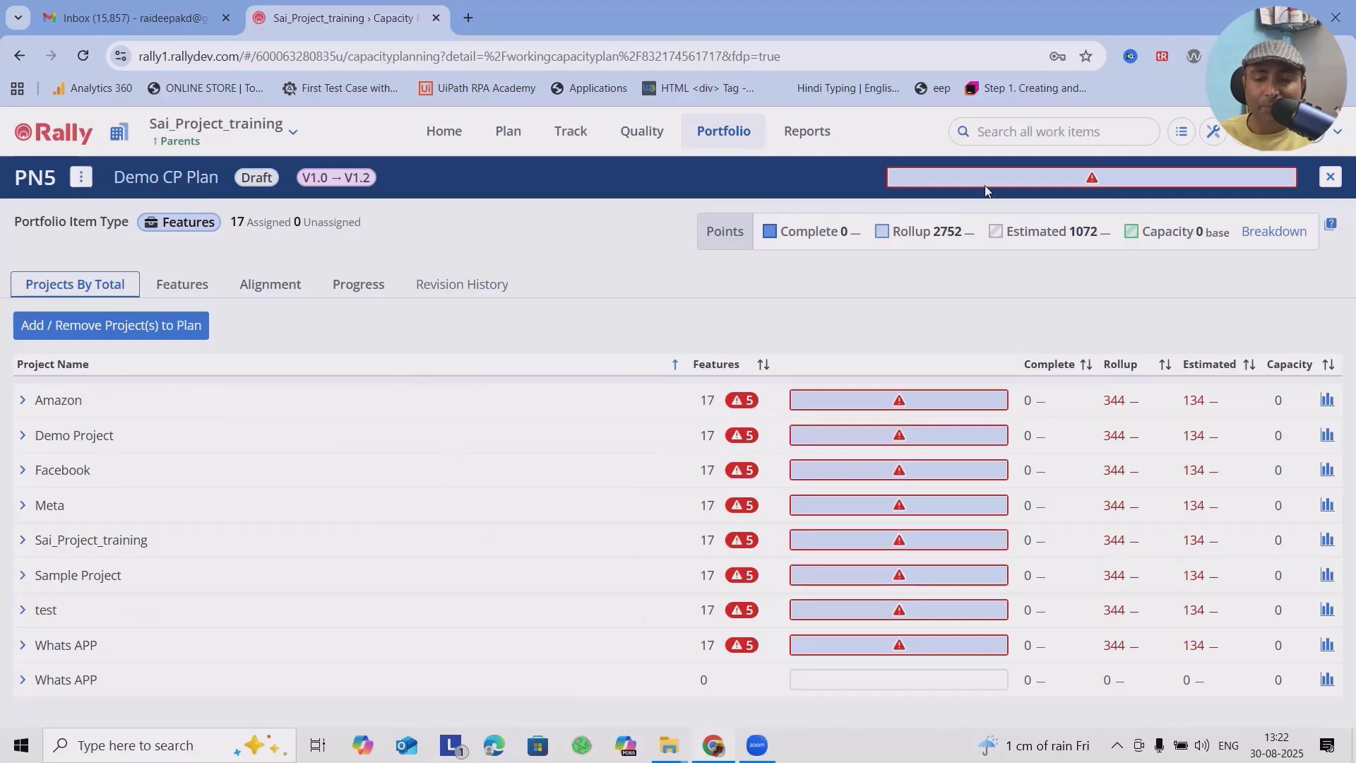
pyautogui.click(81, 176)
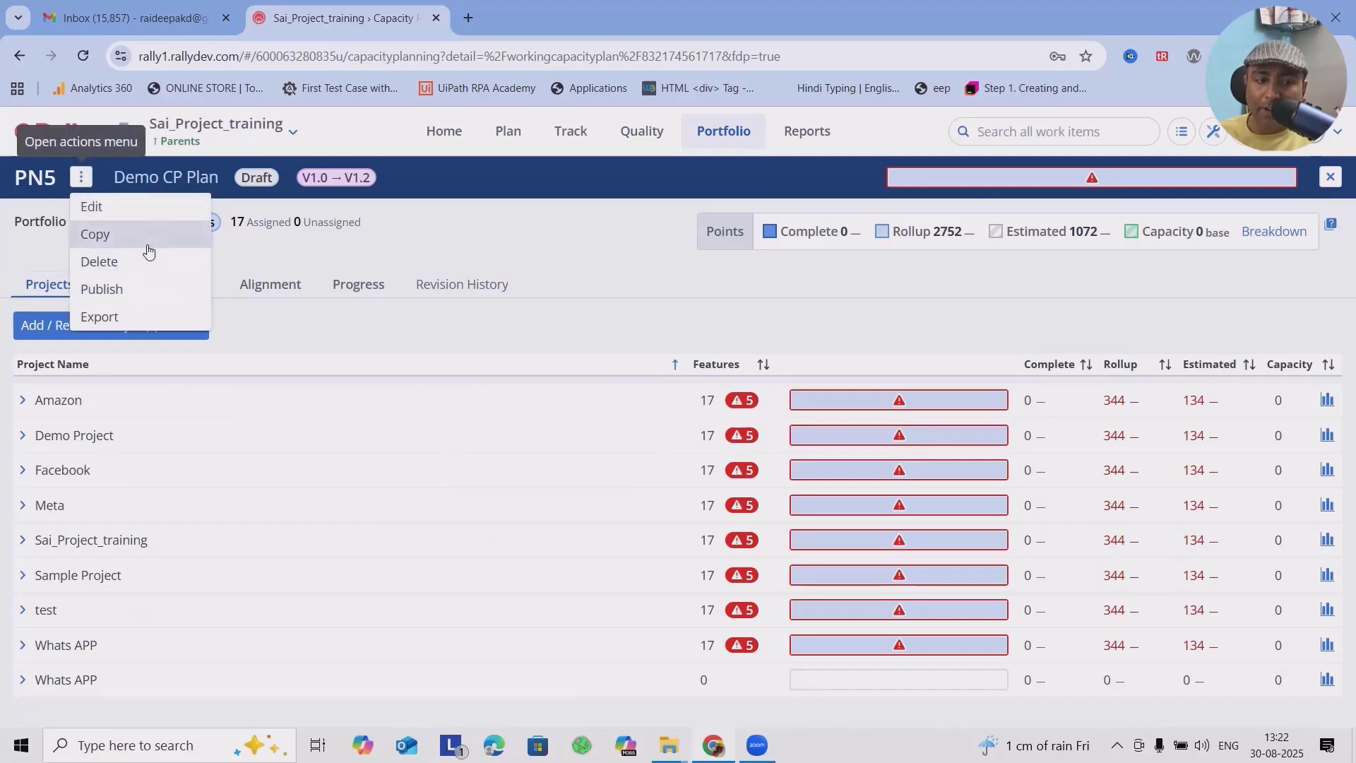
pyautogui.click(144, 291)
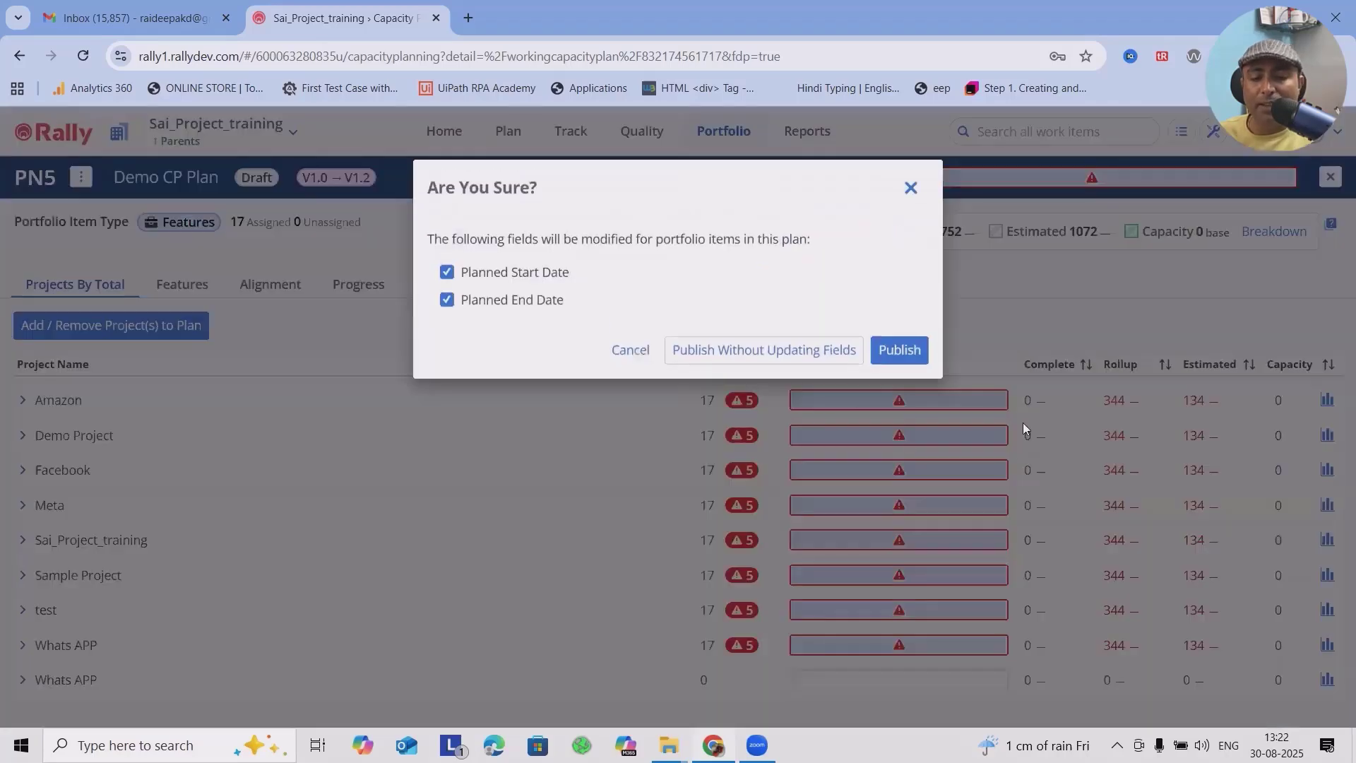
pyautogui.click(742, 357)
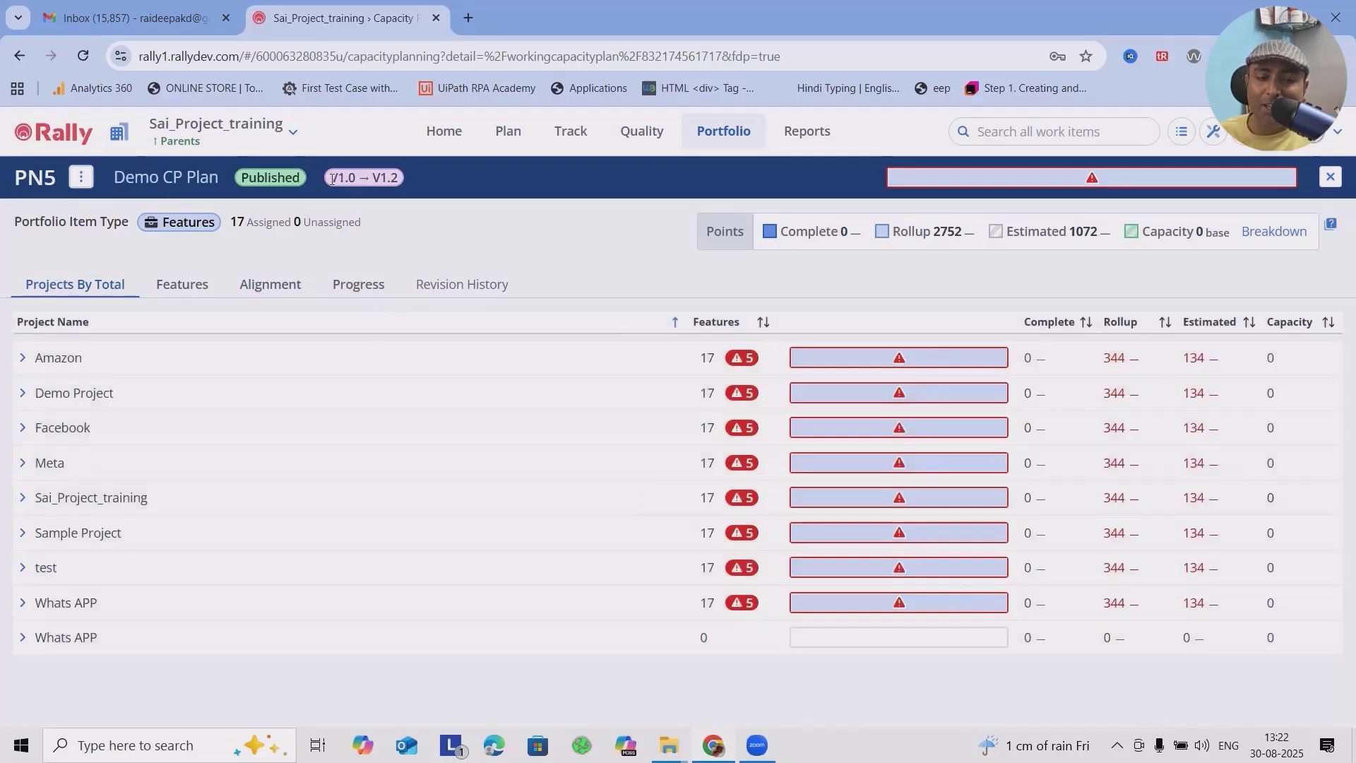
# Step: Review the published plan's release range, features, alignment and progress charts
pyautogui.moveTo(332, 179); pyautogui.dragTo(422, 178)
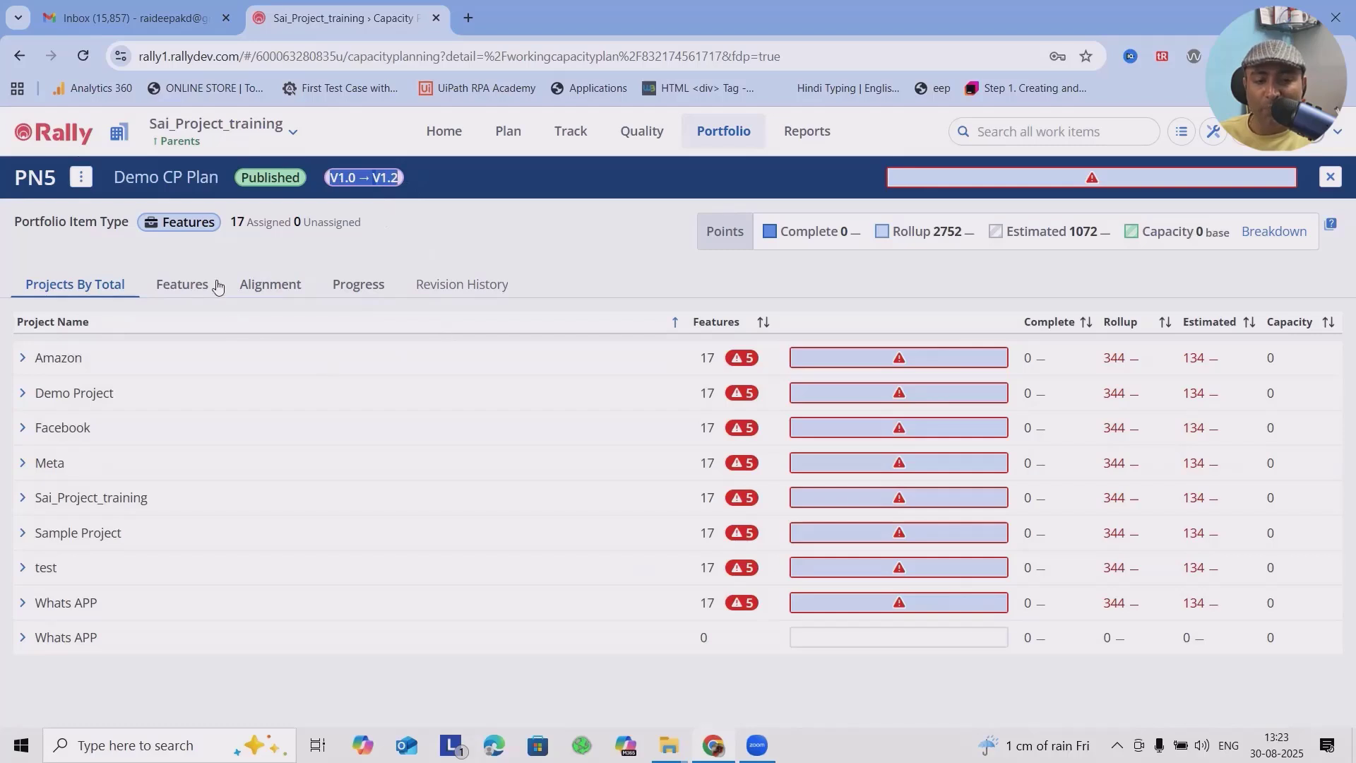
pyautogui.click(173, 293)
pyautogui.click(172, 298)
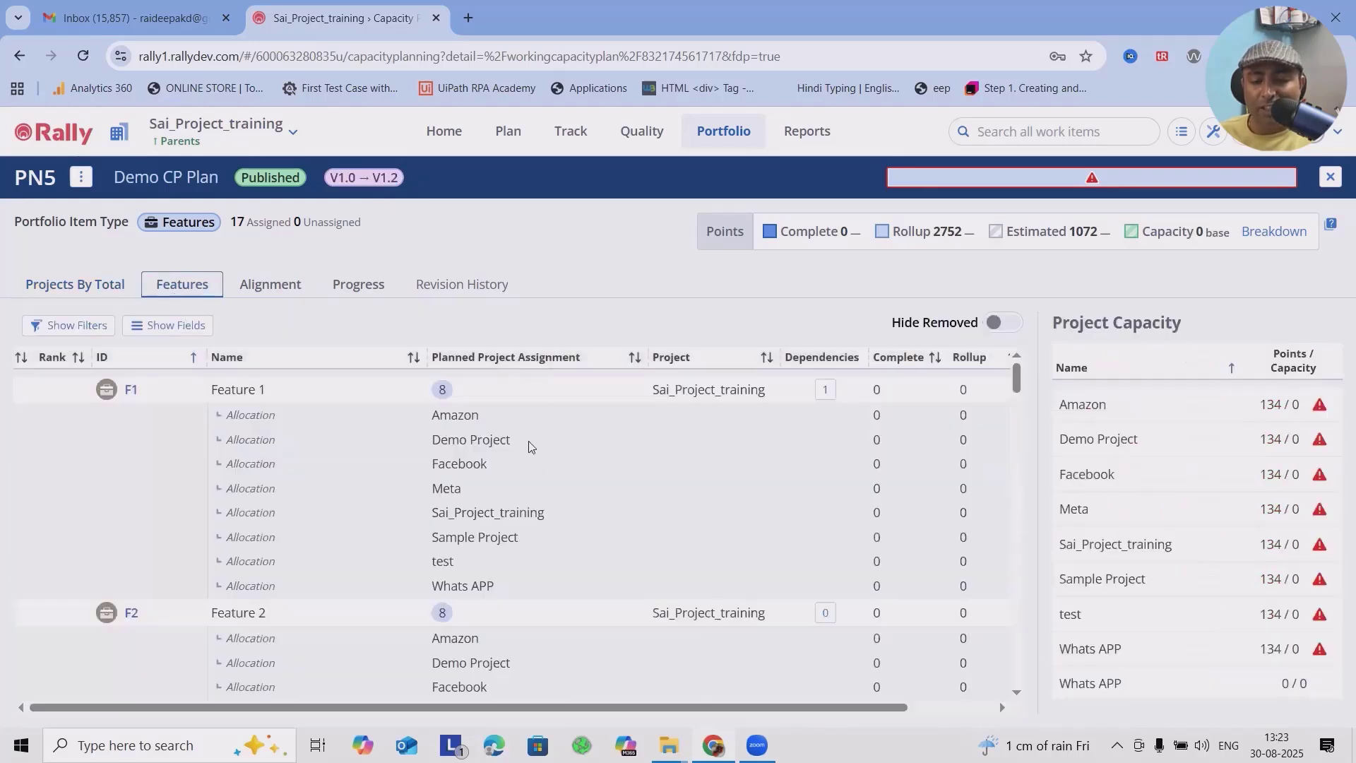
pyautogui.click(275, 289)
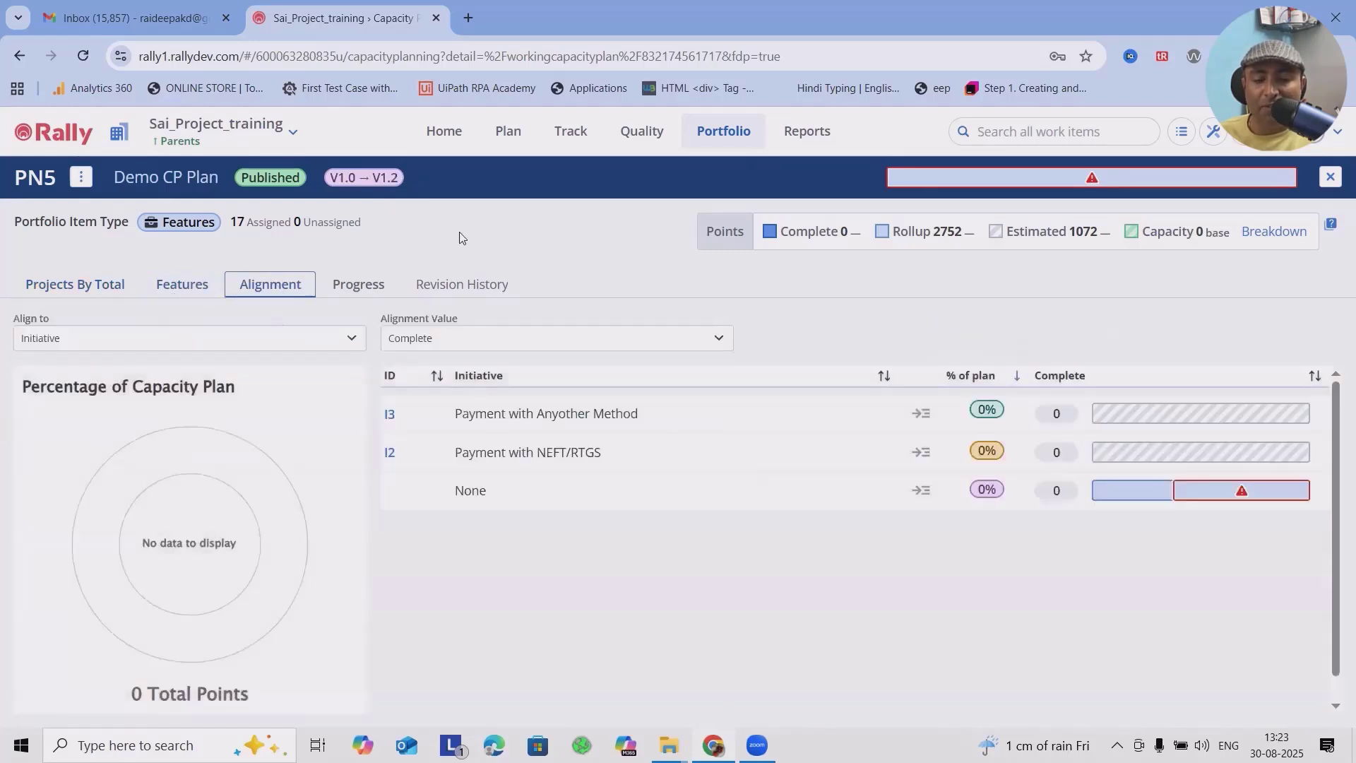
pyautogui.click(354, 291)
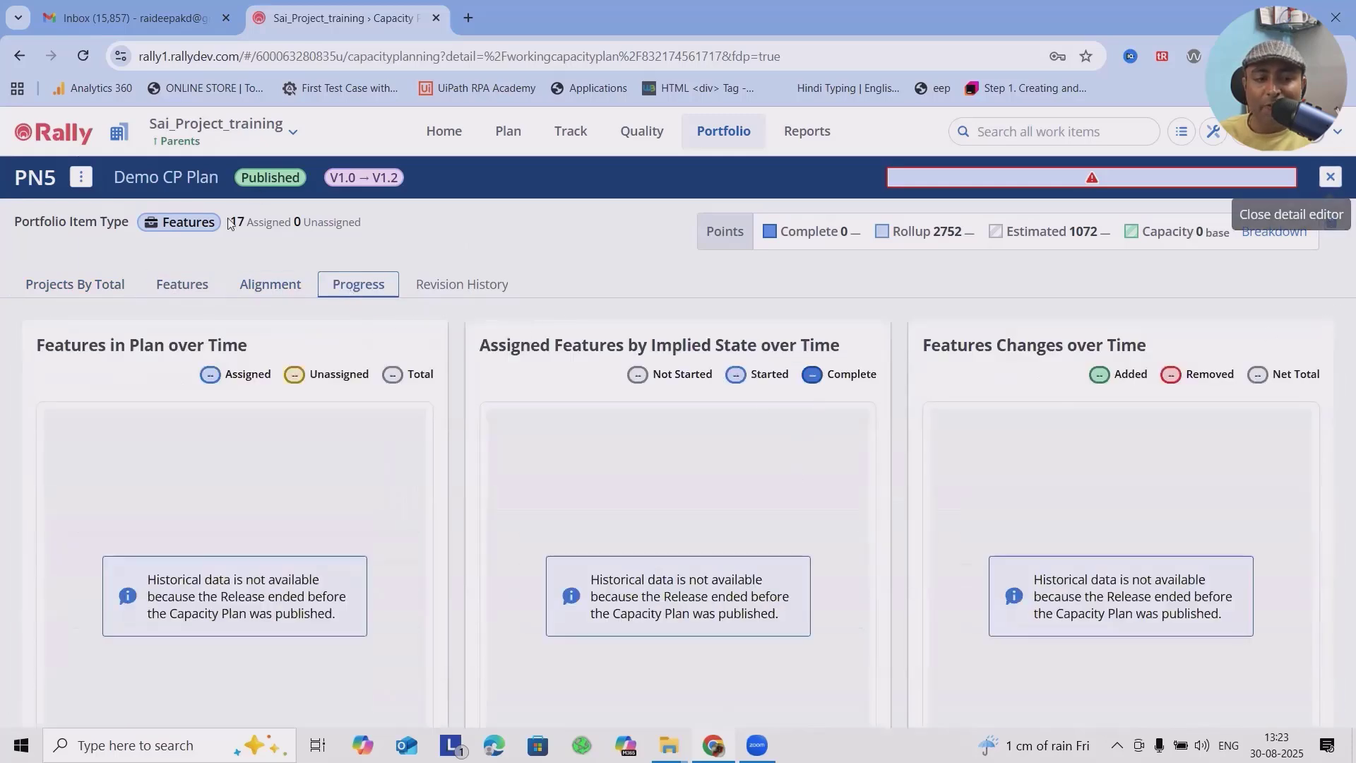
# Step: Export Demo CP Plan and open the downloaded Demo-CP-Plan file in Excel
pyautogui.click(81, 177)
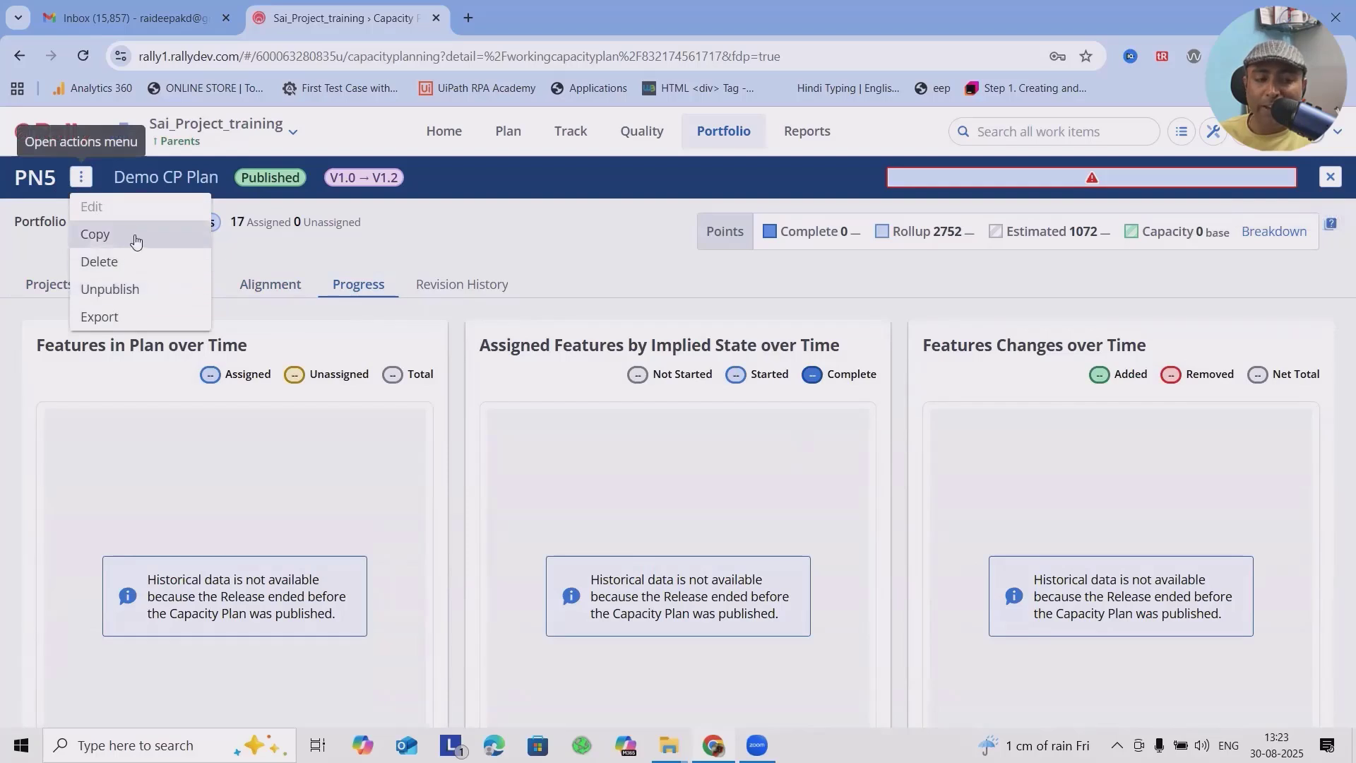
pyautogui.click(99, 317)
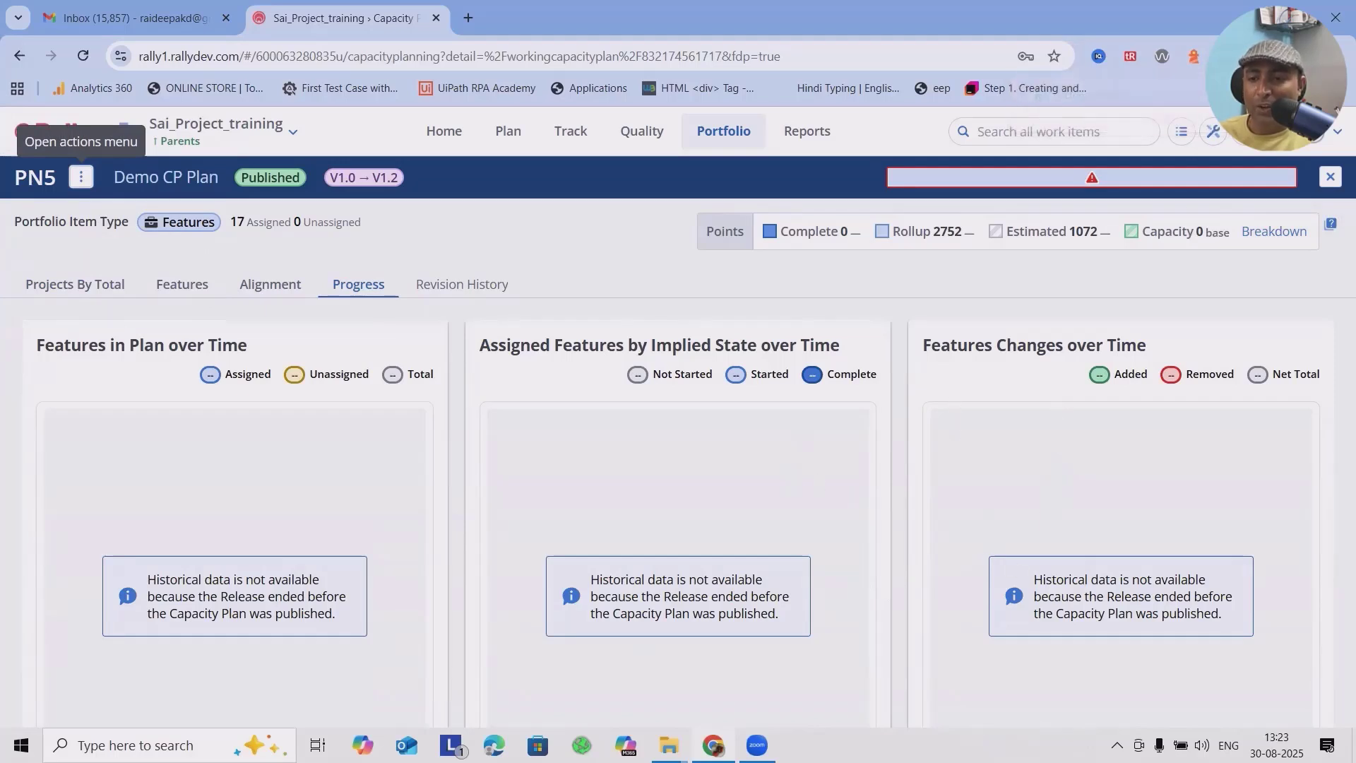
pyautogui.click(1272, 56)
pyautogui.click(1129, 145)
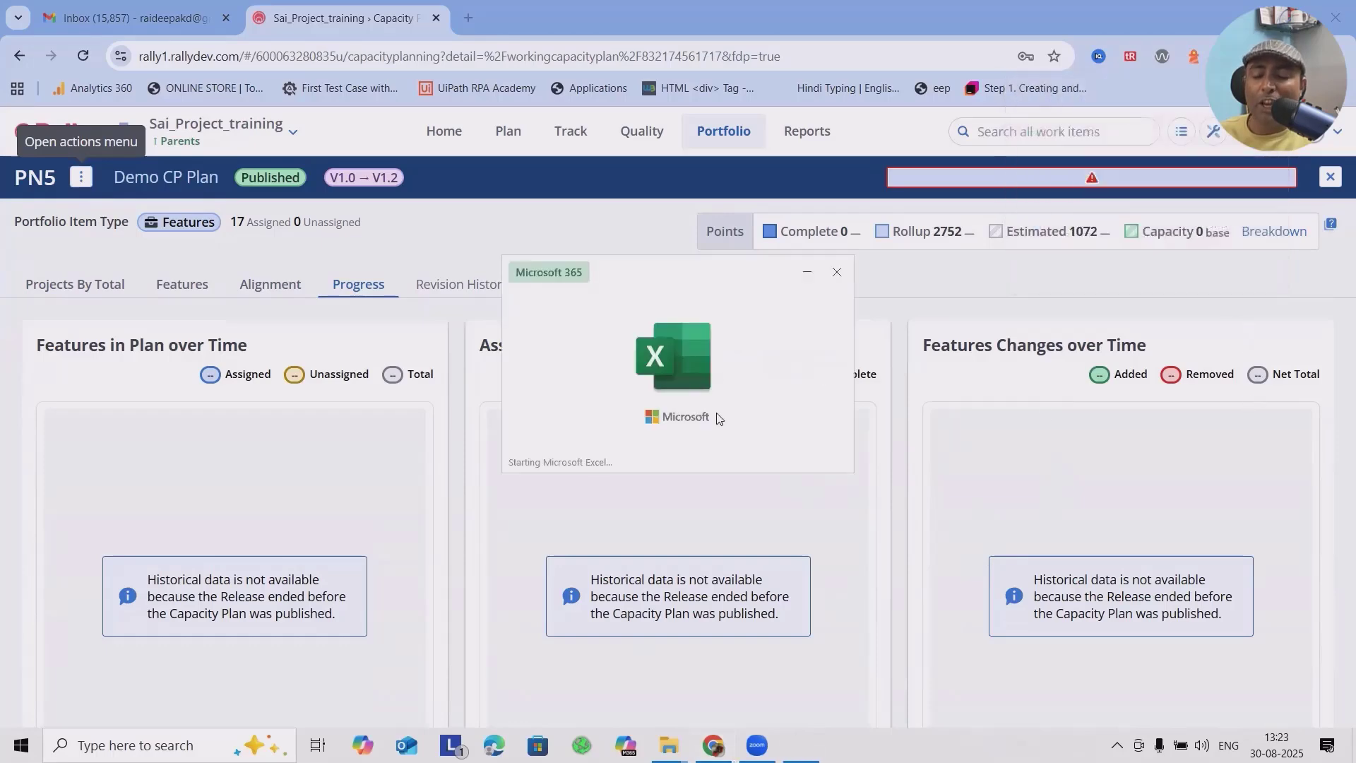
pyautogui.scroll(-4, 729, 444)
pyautogui.scroll(4, 729, 444)
pyautogui.click(920, 228)
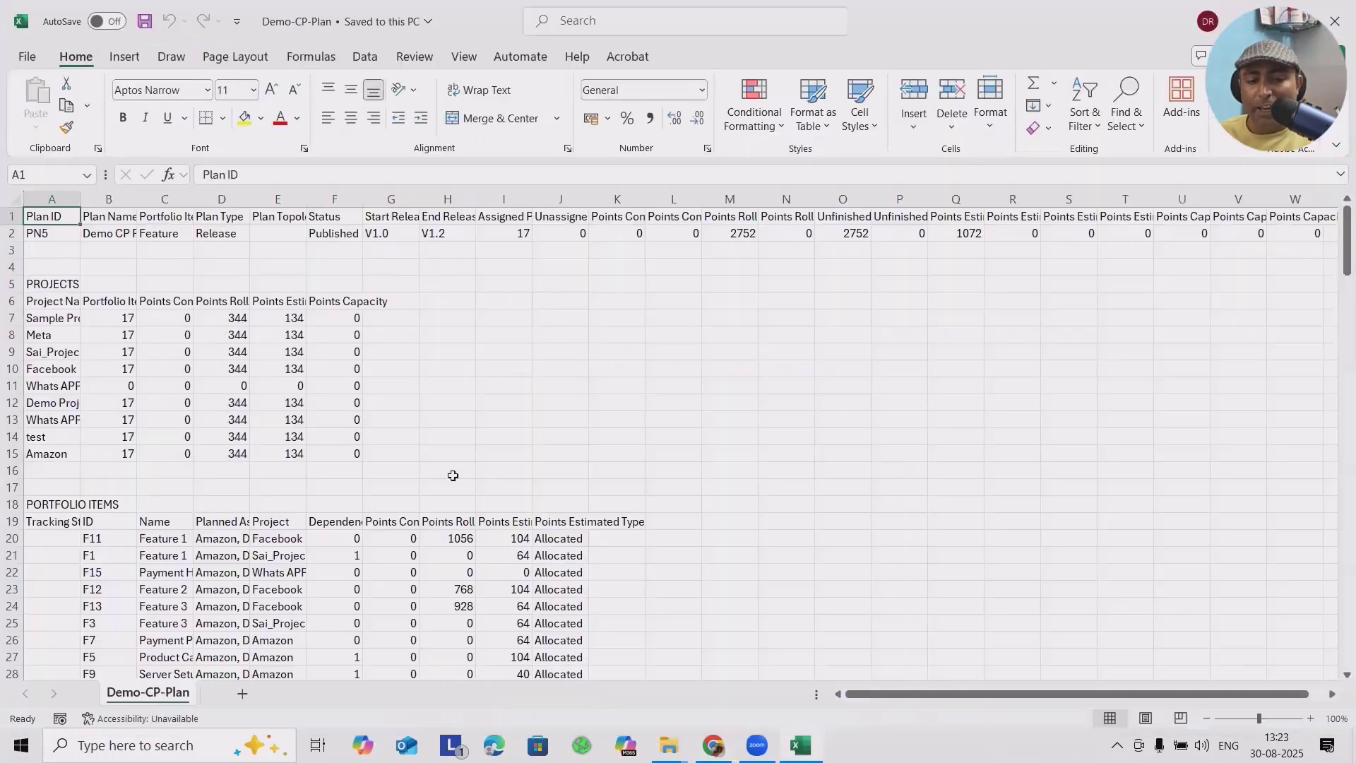
# Step: Examine the exported plan summary, projects and portfolio items, and check the column headers of the Allocations section
pyautogui.click(228, 233)
pyautogui.scroll(-8, 521, 509)
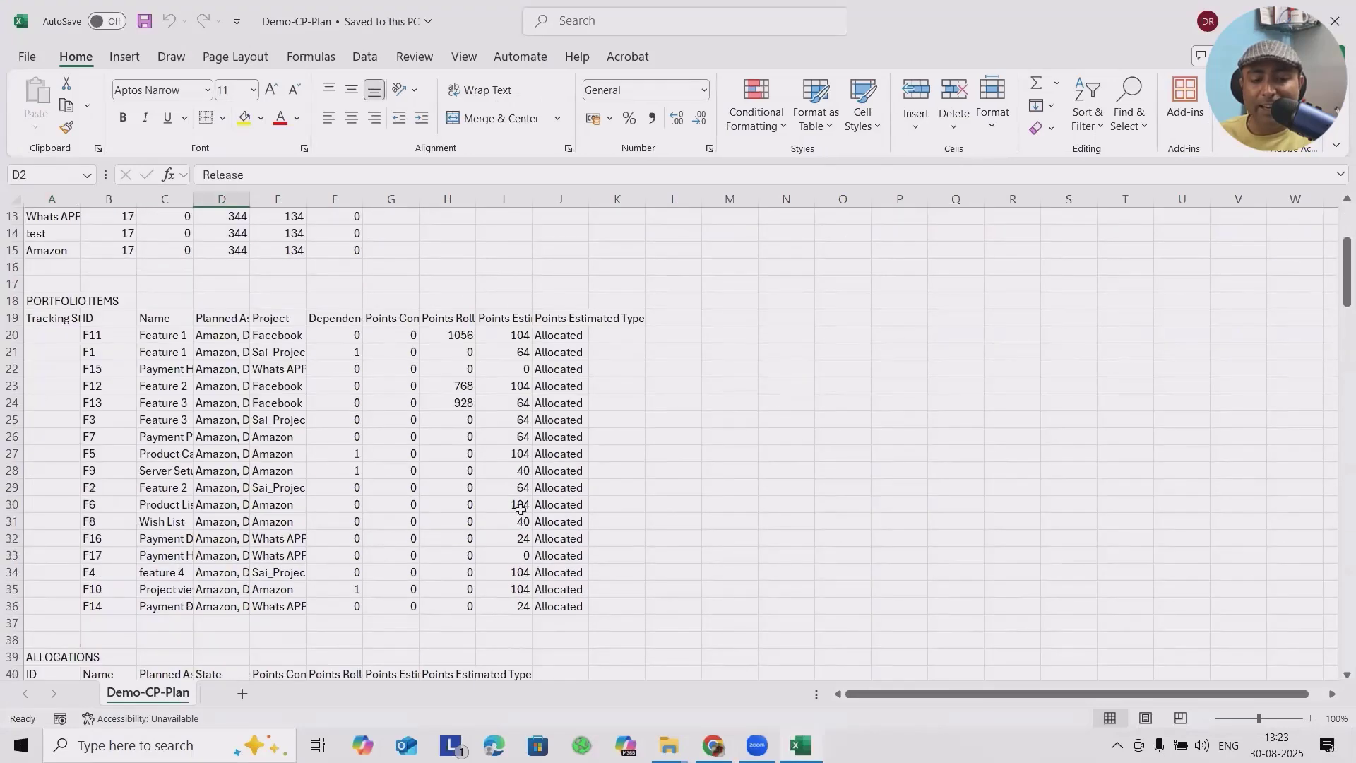
pyautogui.scroll(-7, 554, 576)
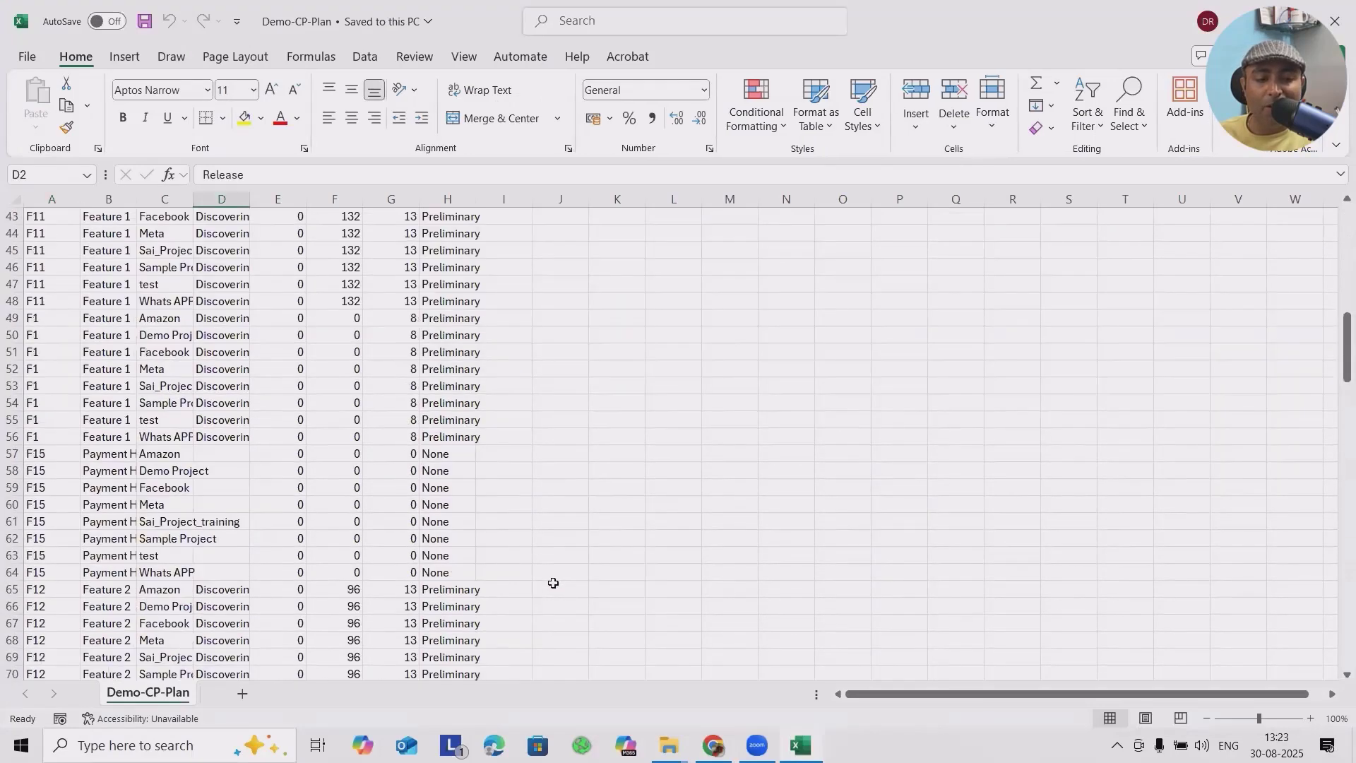
pyautogui.scroll(4, 537, 583)
pyautogui.click(347, 317)
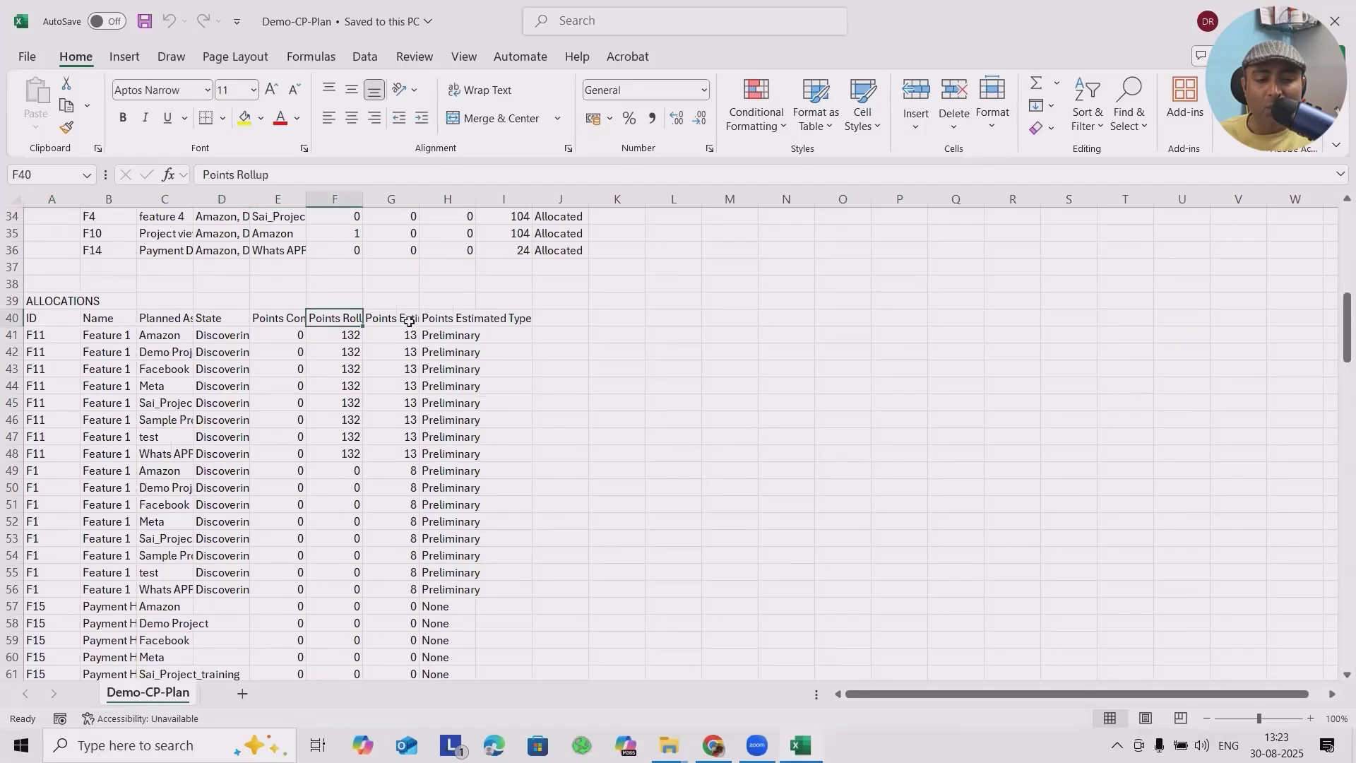
pyautogui.click(394, 318)
pyautogui.click(284, 317)
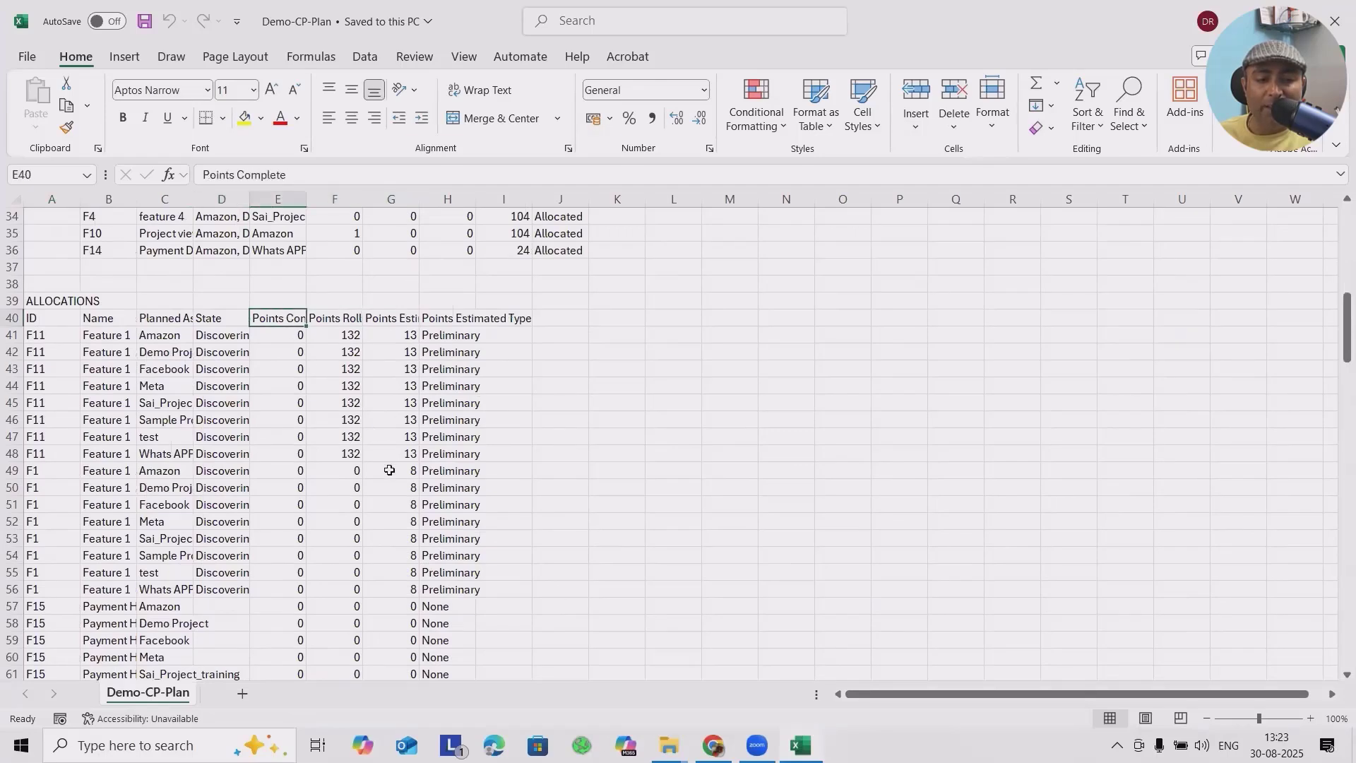
pyautogui.moveTo(460, 303); pyautogui.dragTo(459, 316)
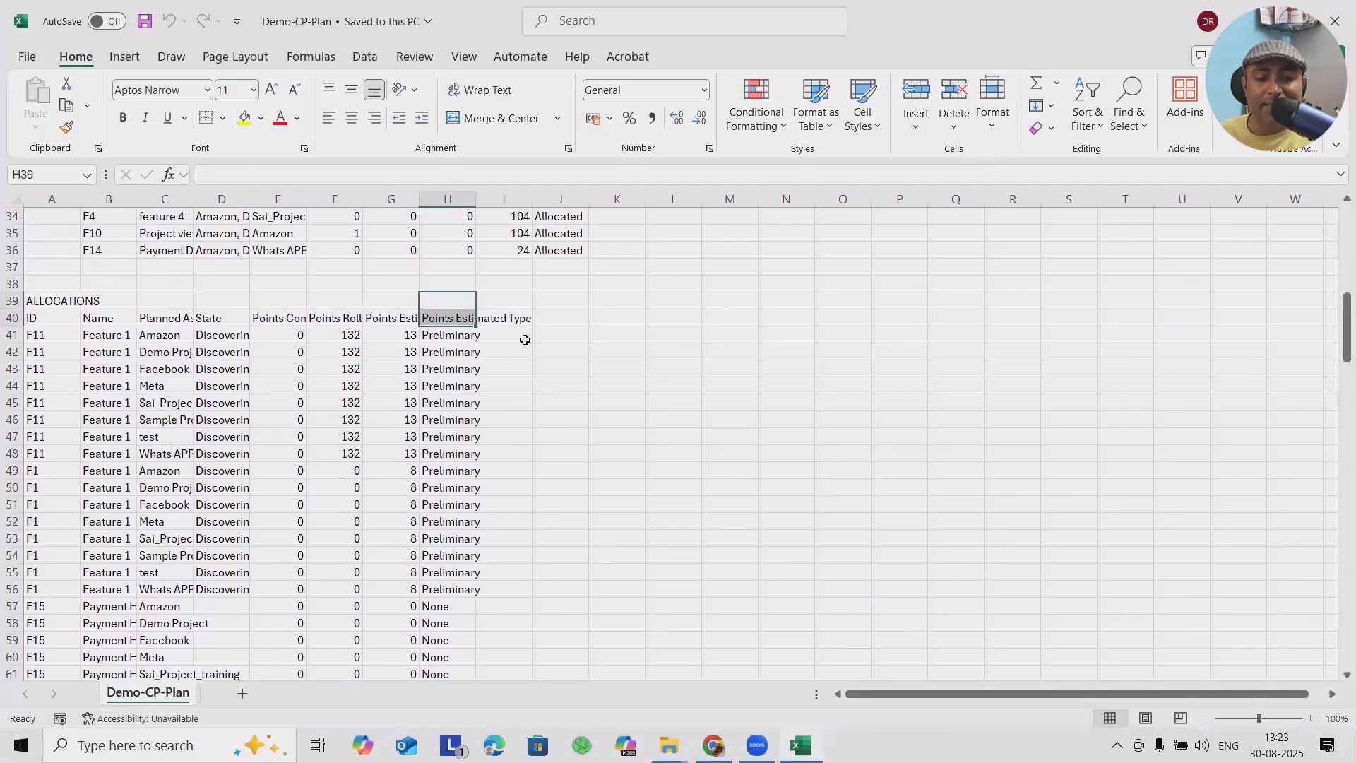
pyautogui.click(524, 317)
pyautogui.click(184, 318)
# Step: Read through the feature allocation rows to the end of the Demo-CP-Plan sheet and return towards its beginning
pyautogui.scroll(-10, 229, 551)
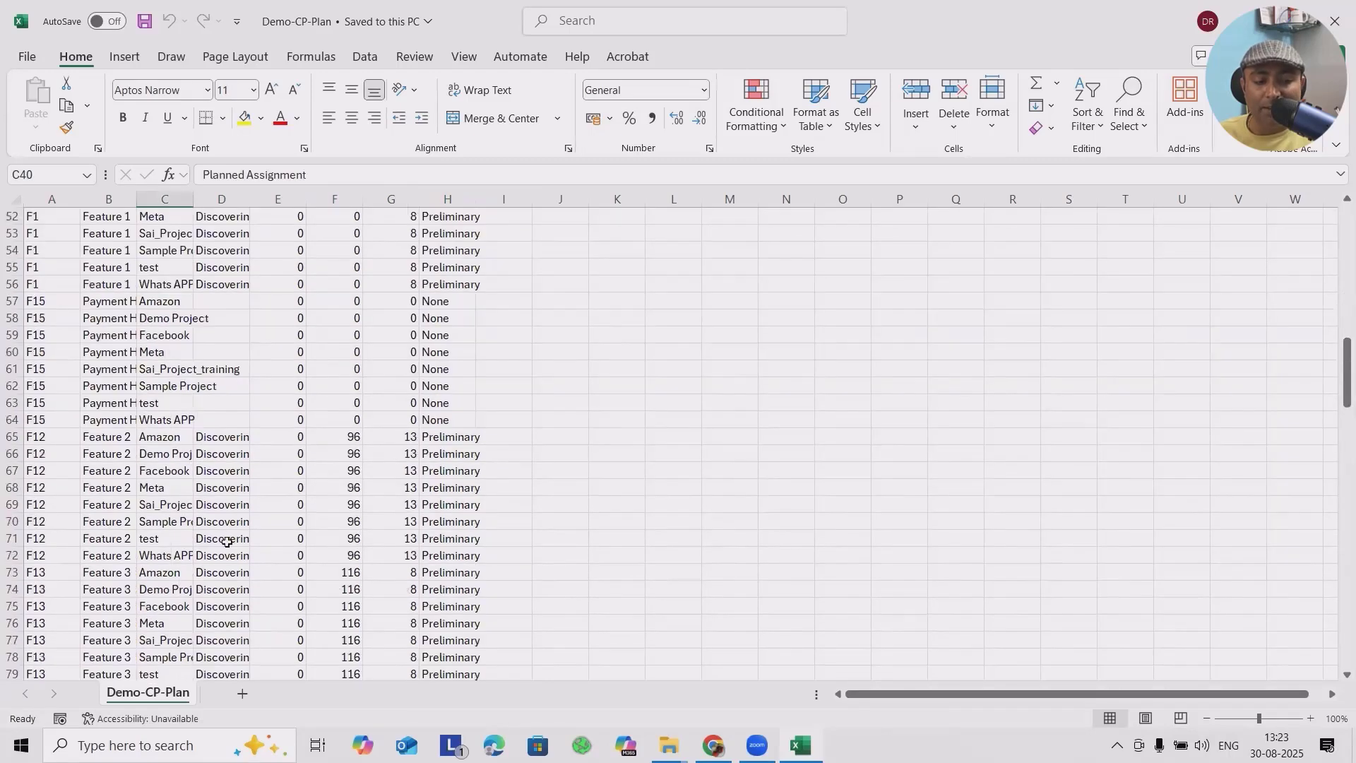
pyautogui.scroll(-20, 240, 577)
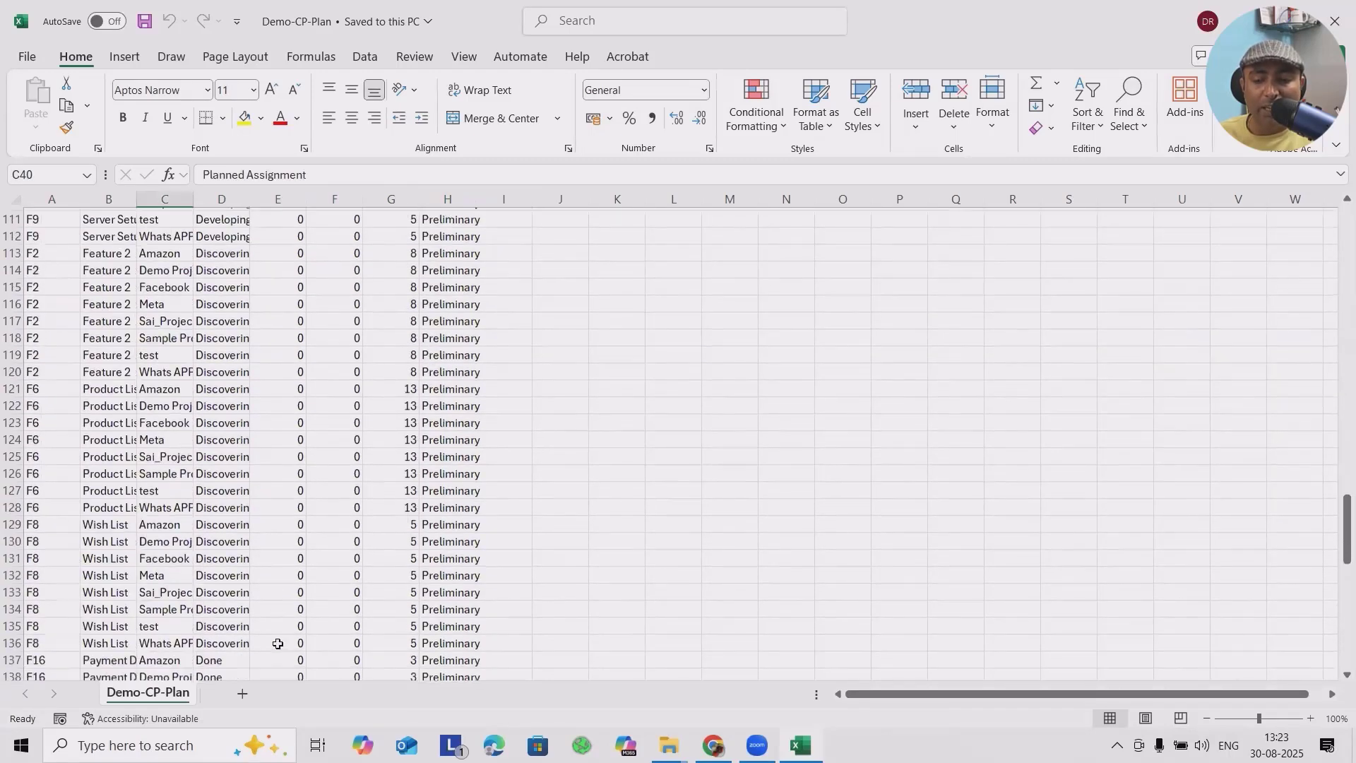
pyautogui.scroll(-16, 278, 651)
pyautogui.scroll(15, 283, 646)
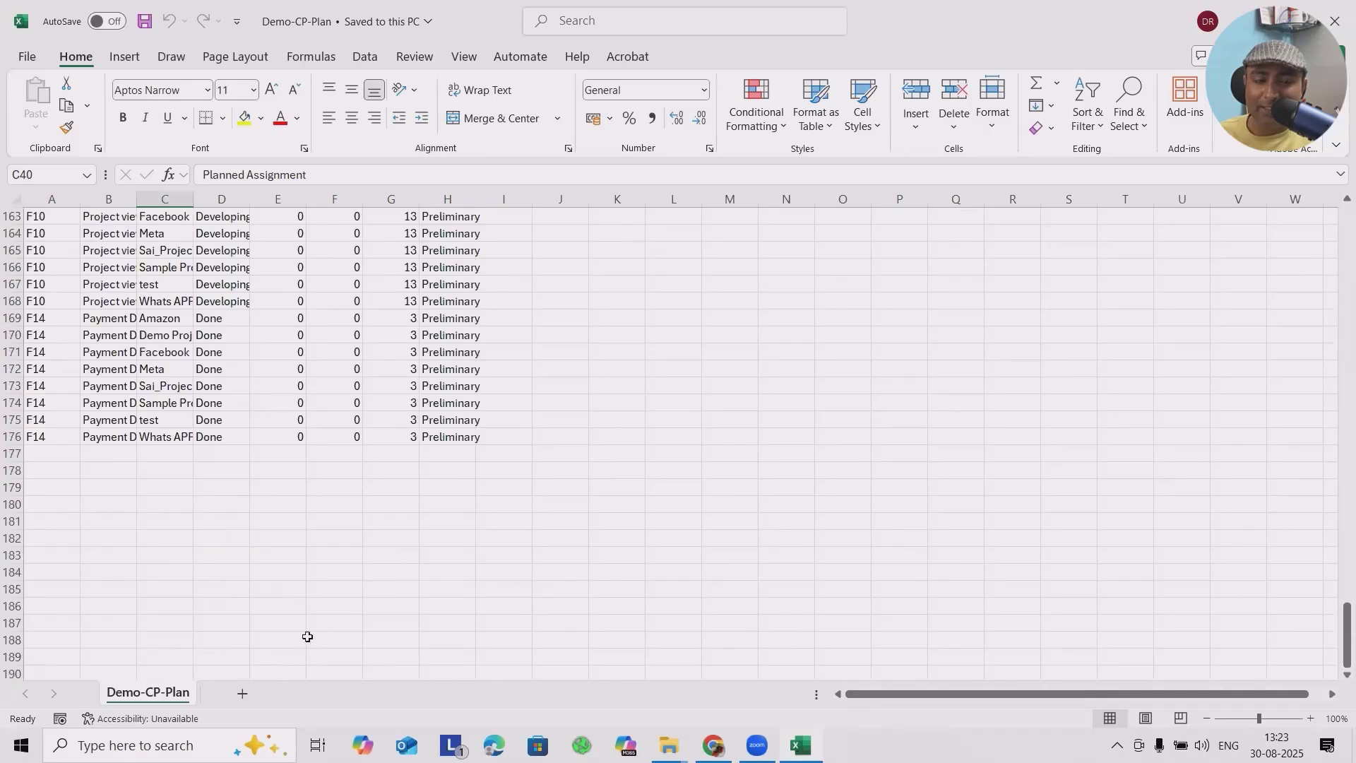
pyautogui.scroll(20, 380, 610)
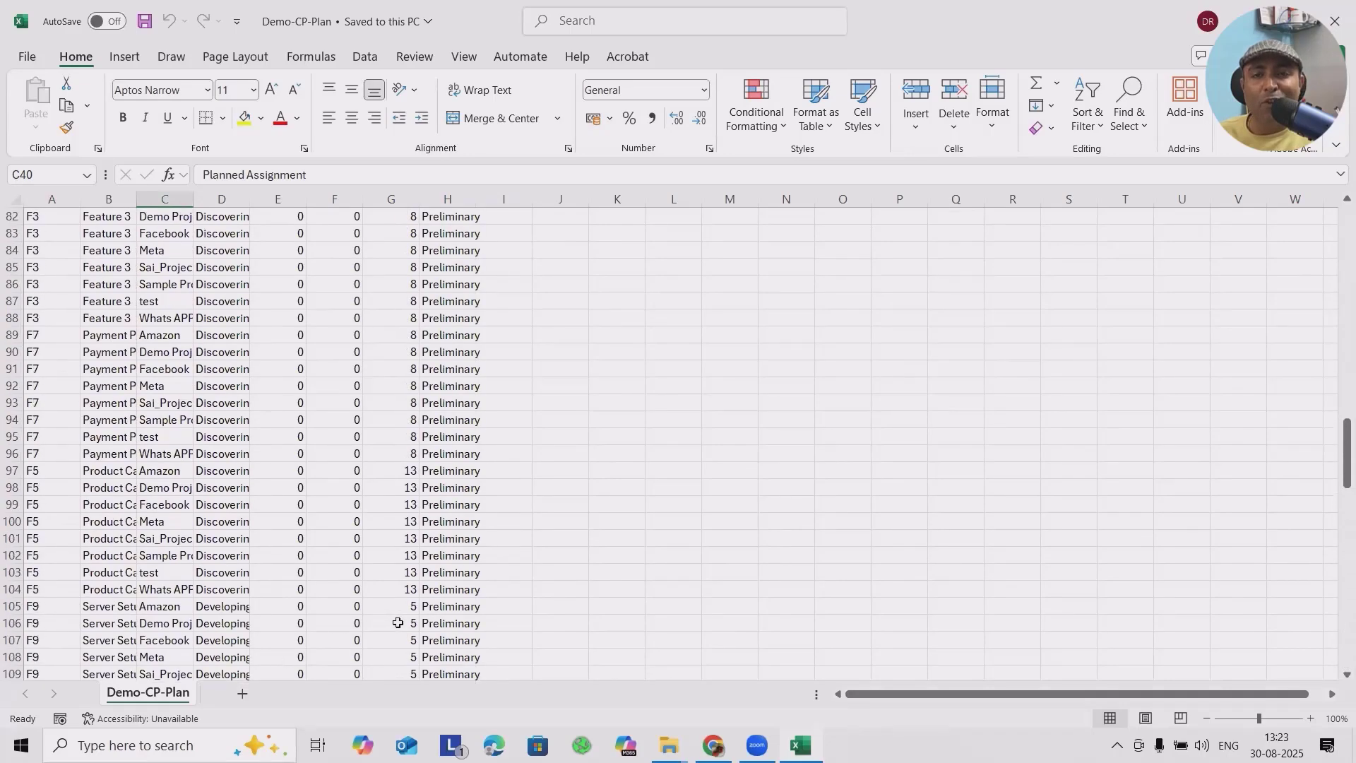
pyautogui.scroll(15, 399, 630)
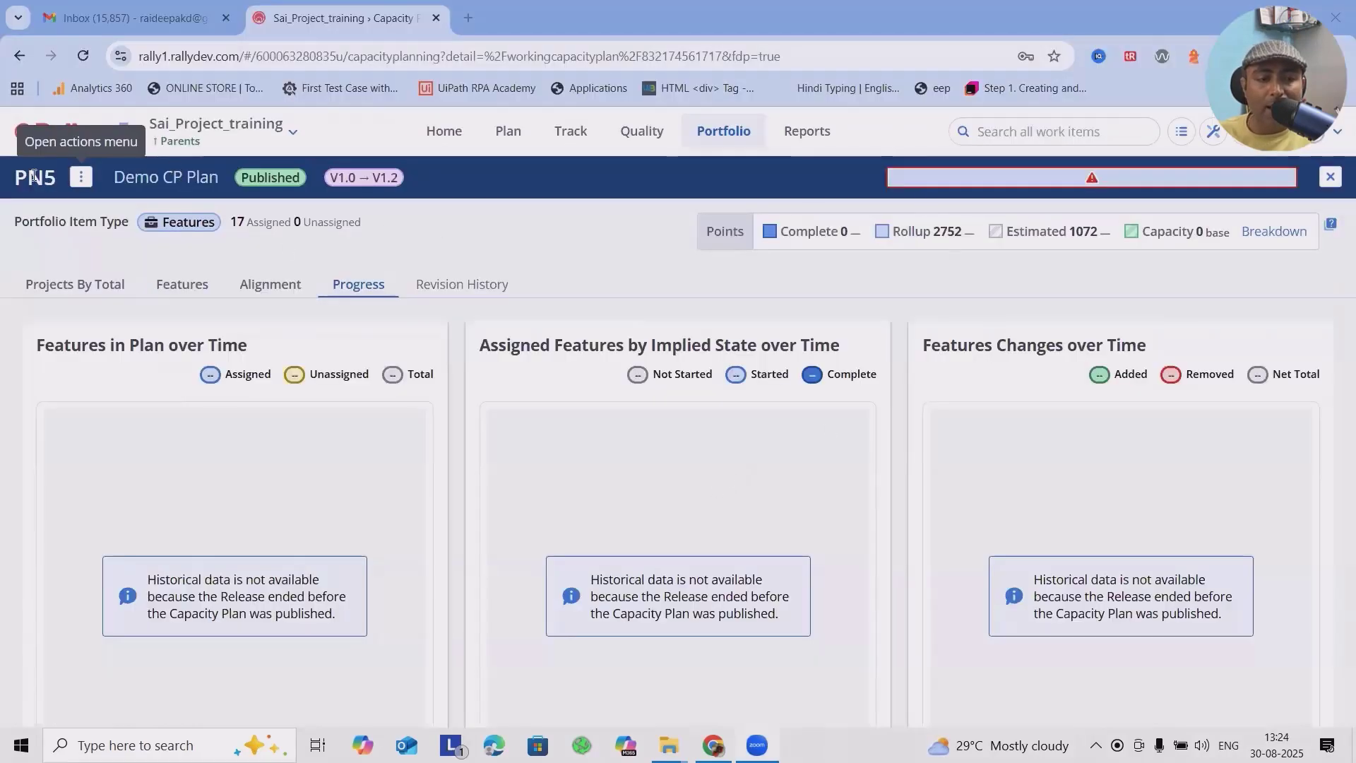
# Step: Go back to Rally's Capacity Planning list, view the projects in Demo CP Plan and open them in the full editor
pyautogui.click(82, 178)
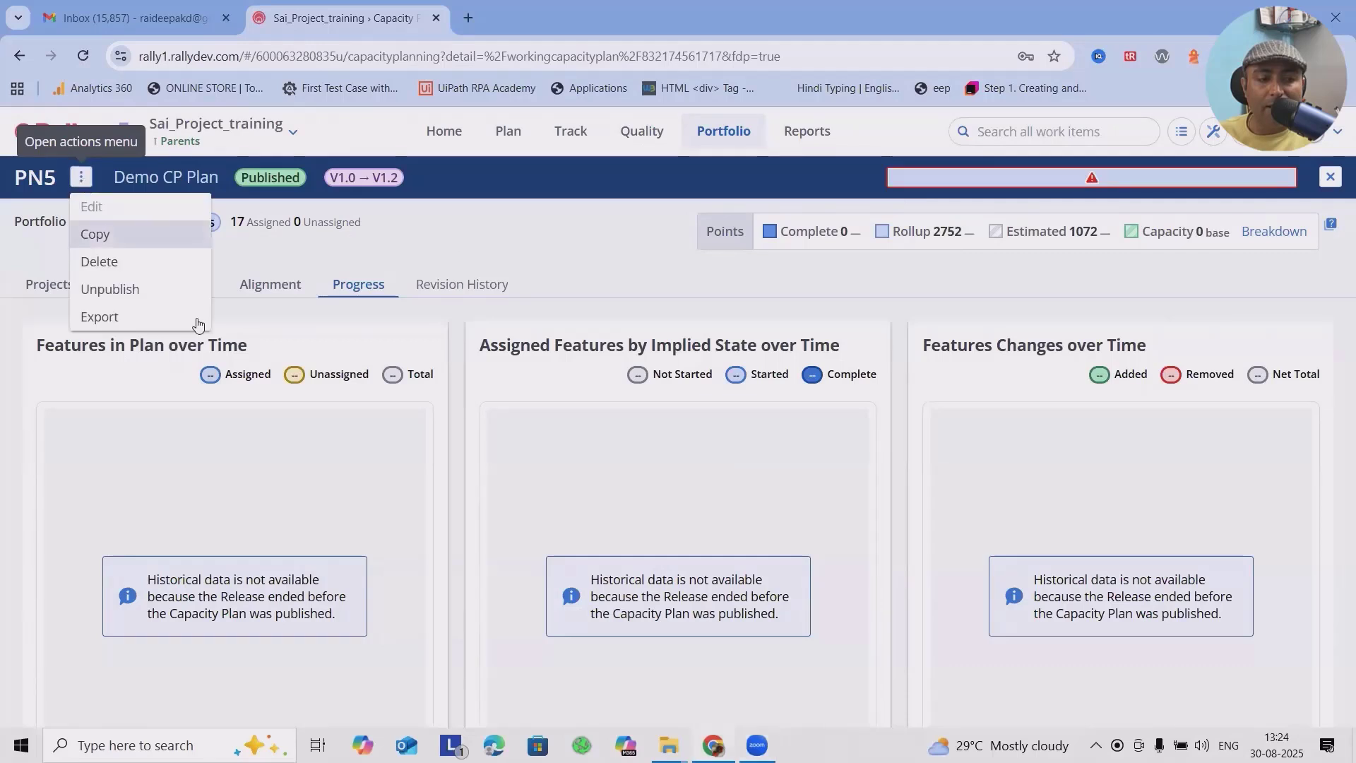
pyautogui.click(727, 131)
pyautogui.click(737, 253)
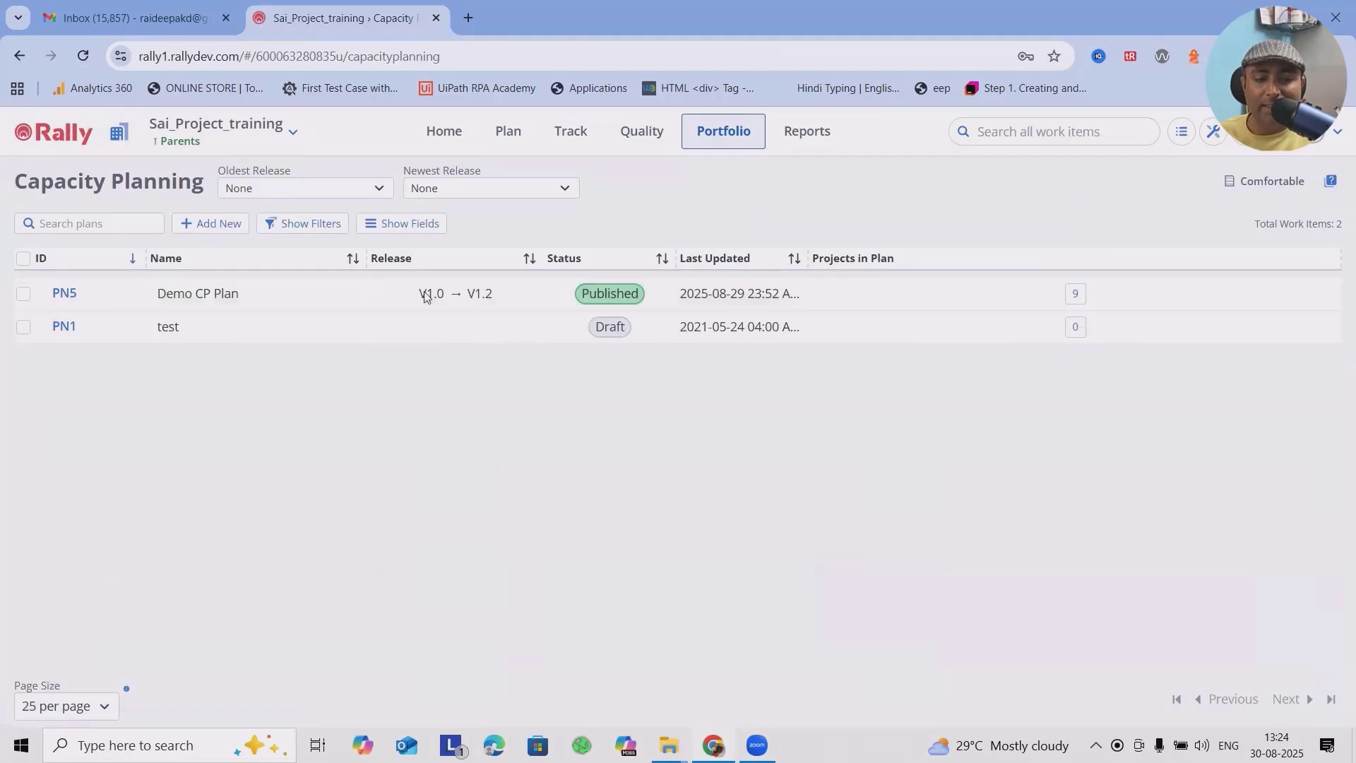
pyautogui.click(1075, 296)
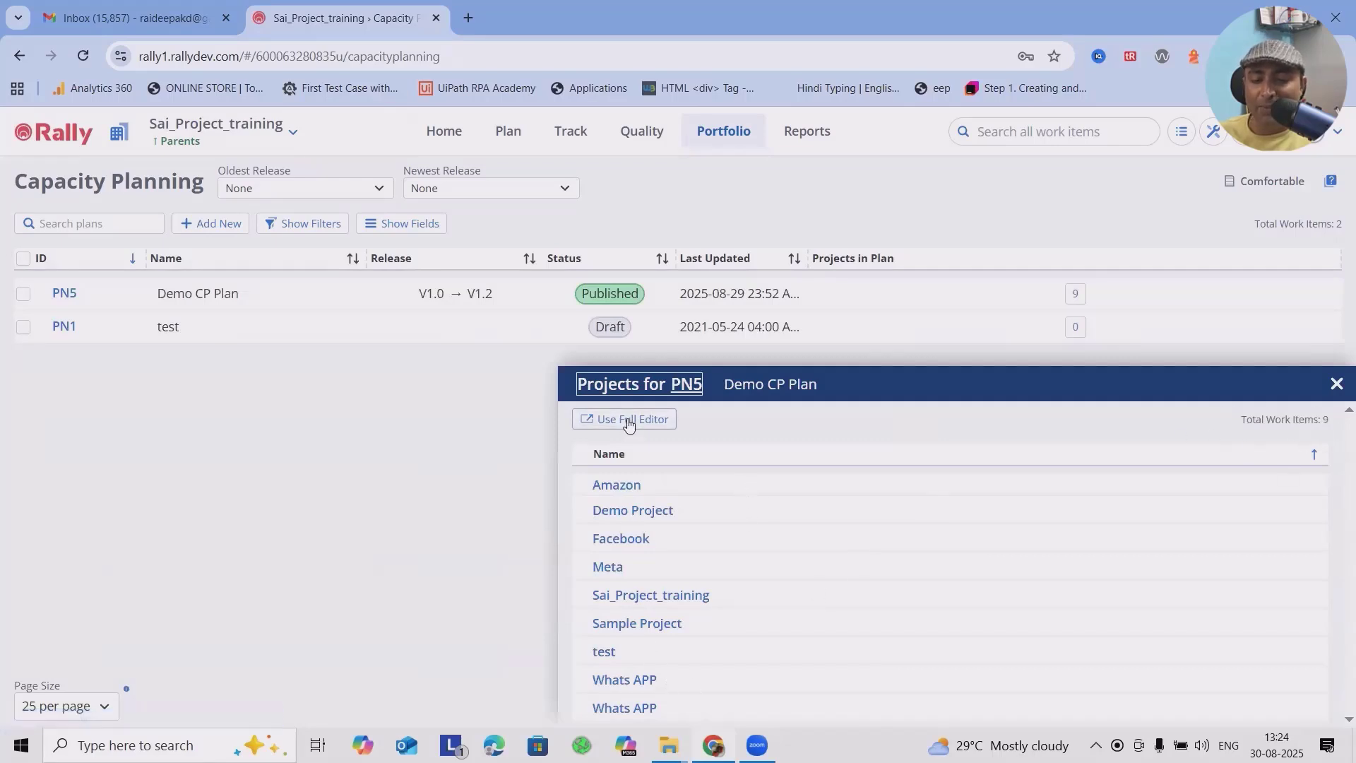
pyautogui.click(629, 421)
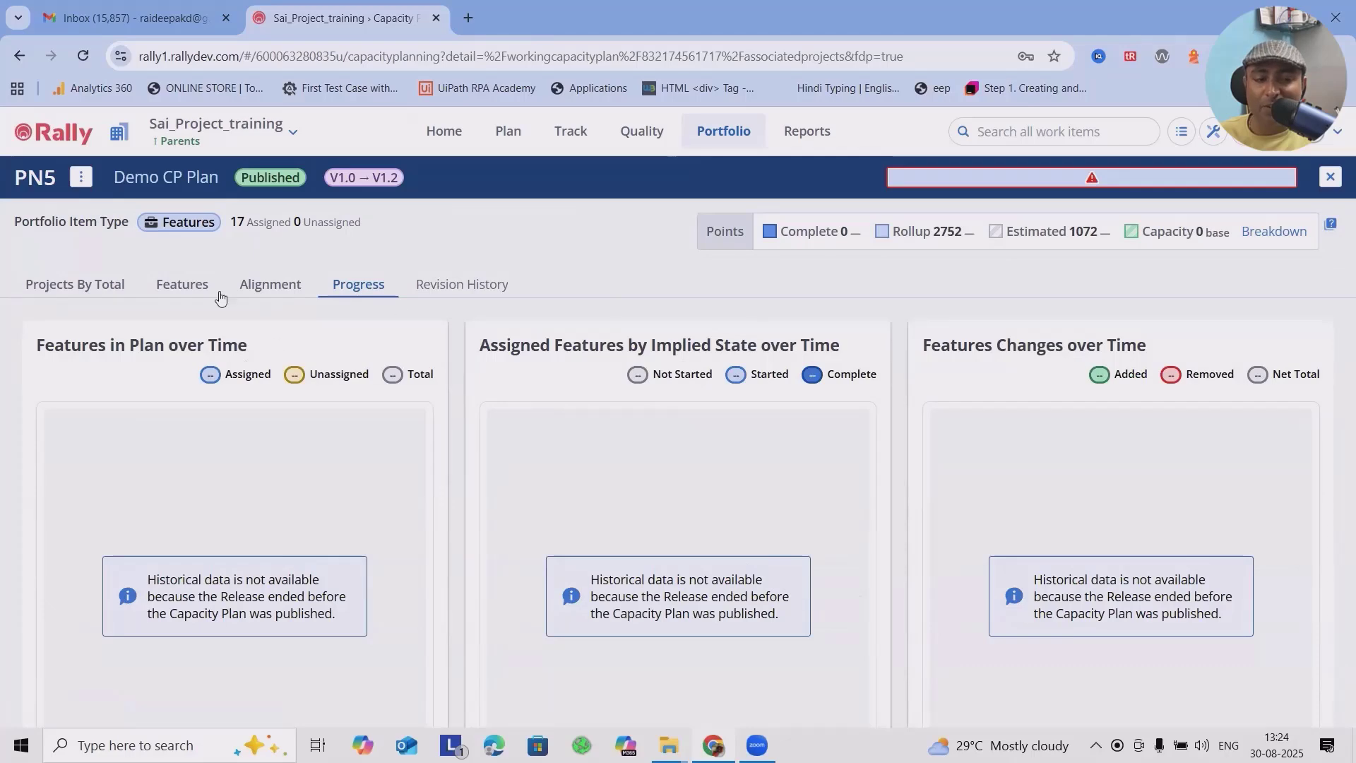
# Step: Revisit the alignment, features and project totals, sorting the projects by Features and again by Project Name
pyautogui.click(263, 288)
pyautogui.click(183, 284)
pyautogui.click(83, 284)
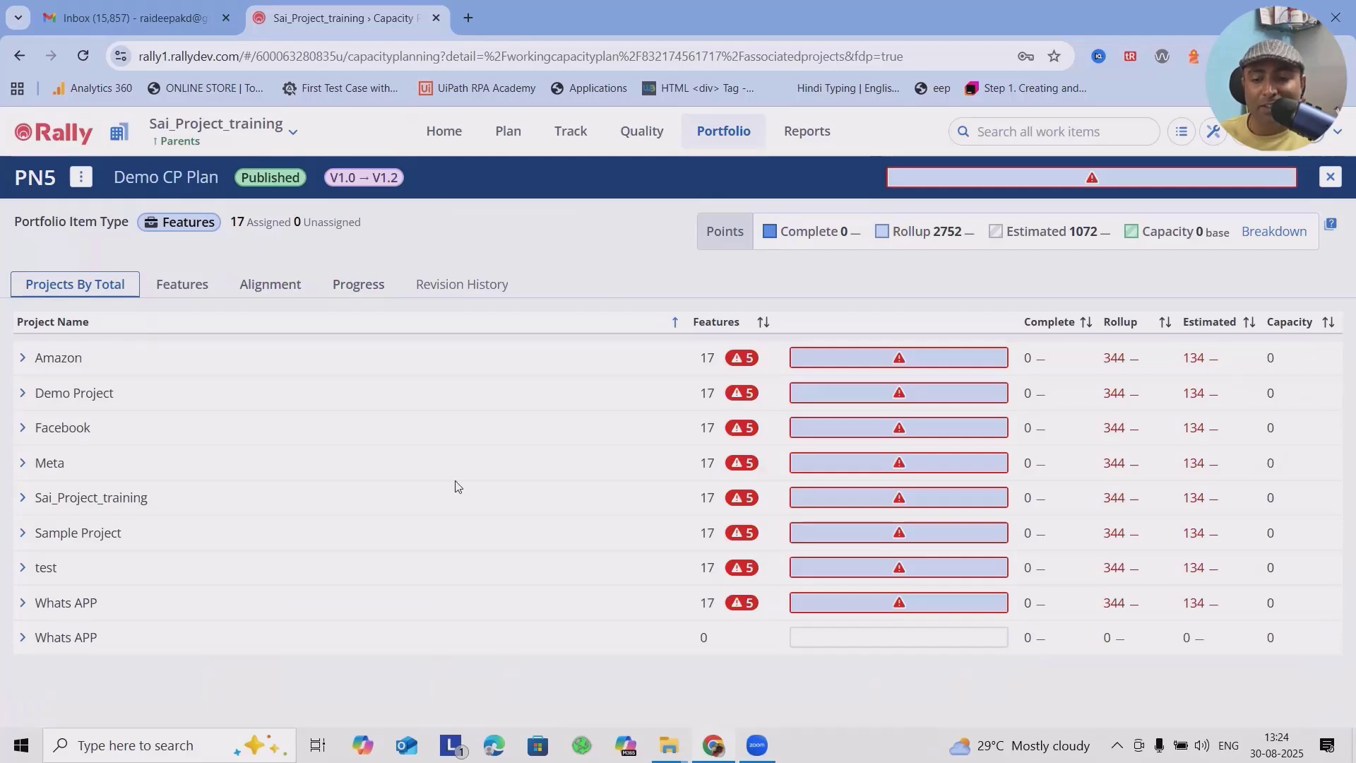
pyautogui.click(763, 323)
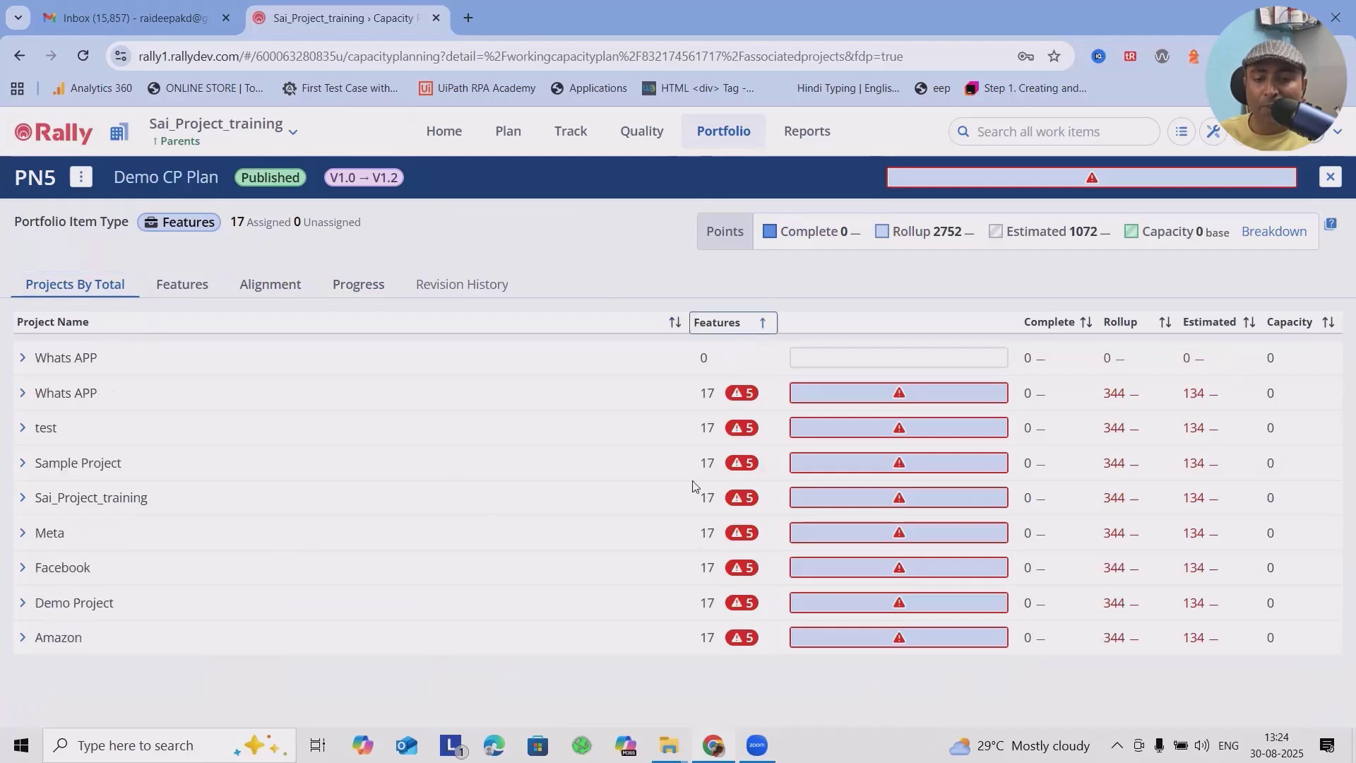
pyautogui.click(676, 327)
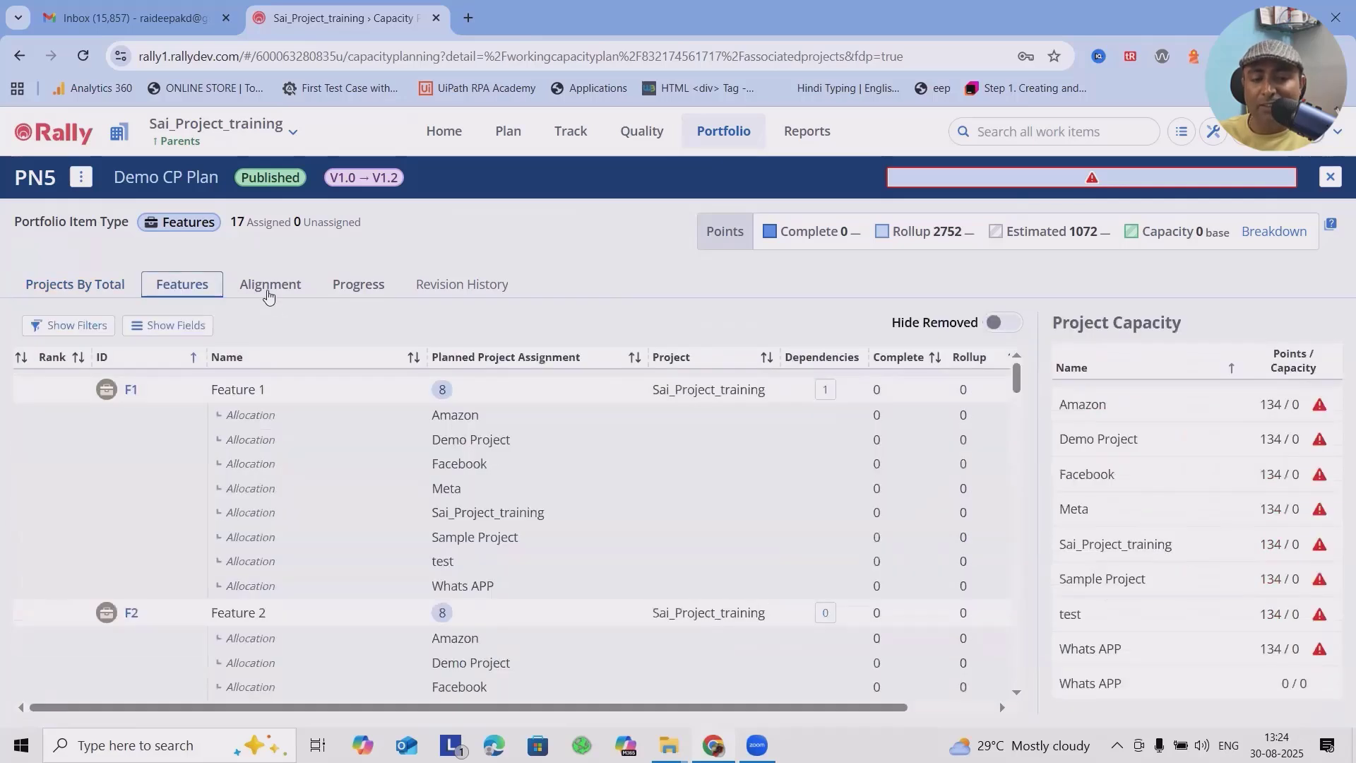
# Step: Check Feature 1's dependencies in the plan's features and inspect the estimate breakdown of Feature 2's Amazon allocation
pyautogui.click(824, 391)
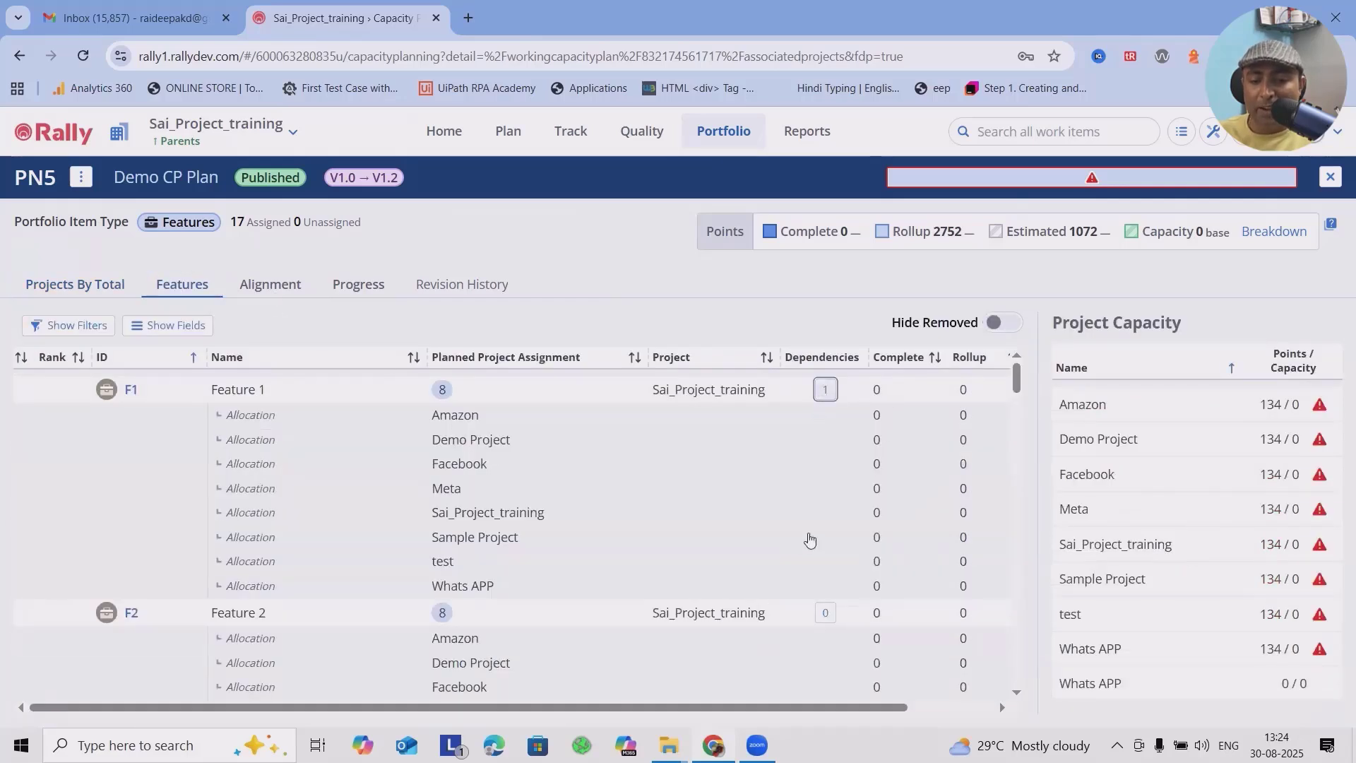
pyautogui.click(1337, 517)
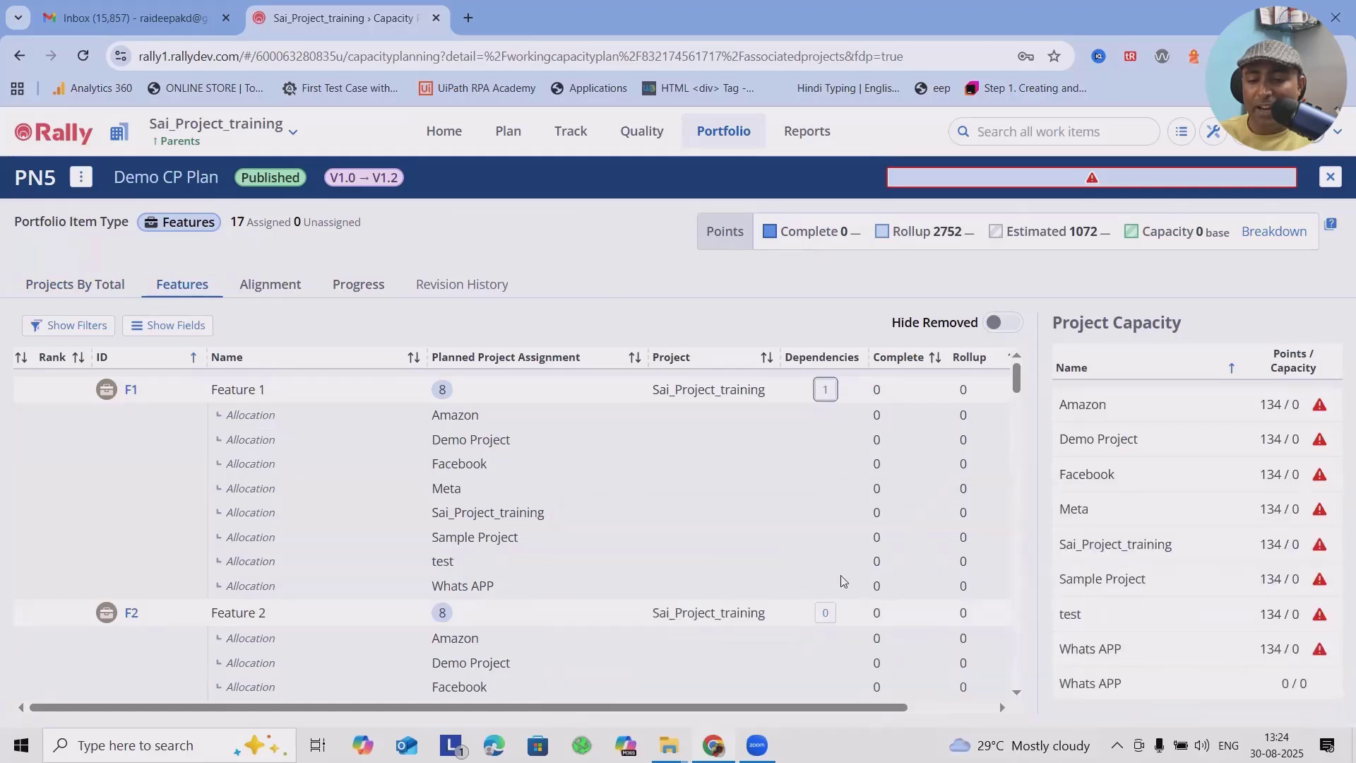
pyautogui.scroll(-3, 927, 584)
pyautogui.moveTo(876, 707); pyautogui.dragTo(1032, 702)
pyautogui.moveTo(991, 462)
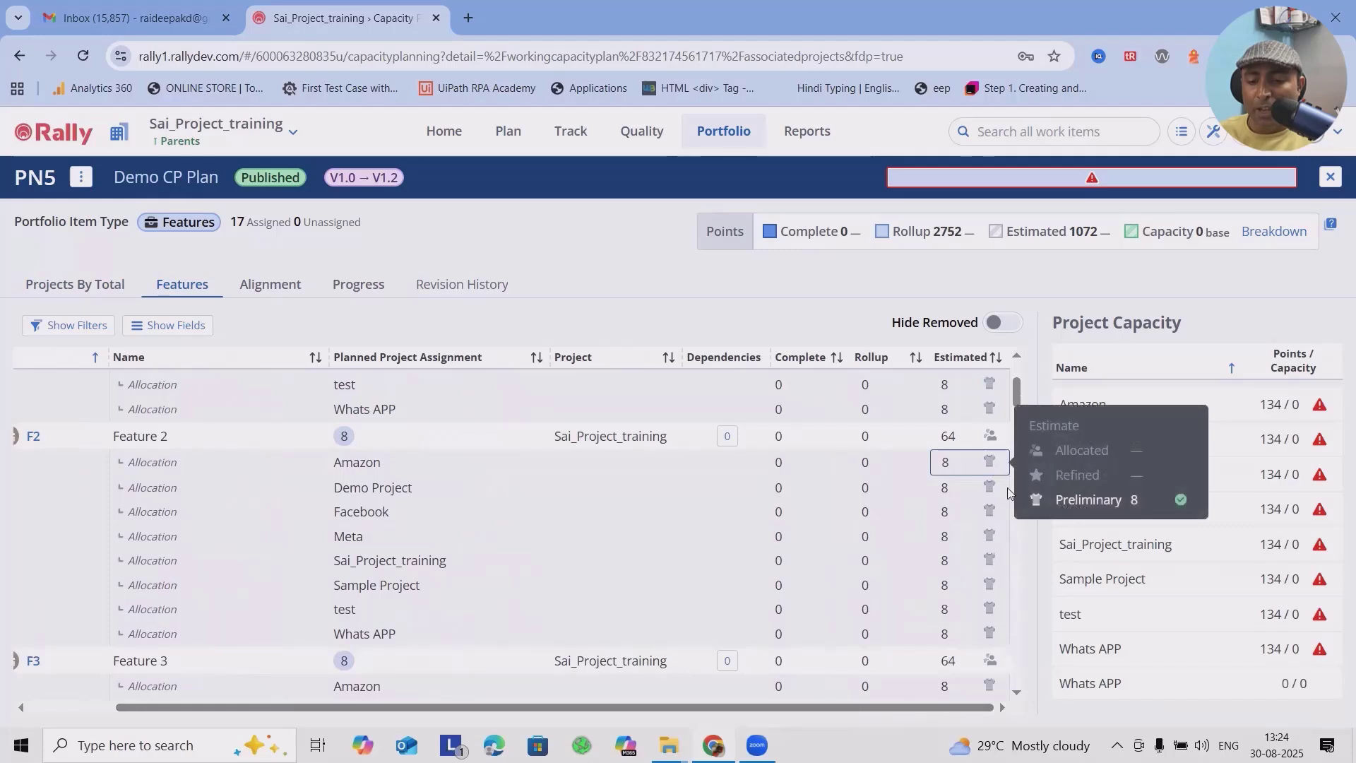